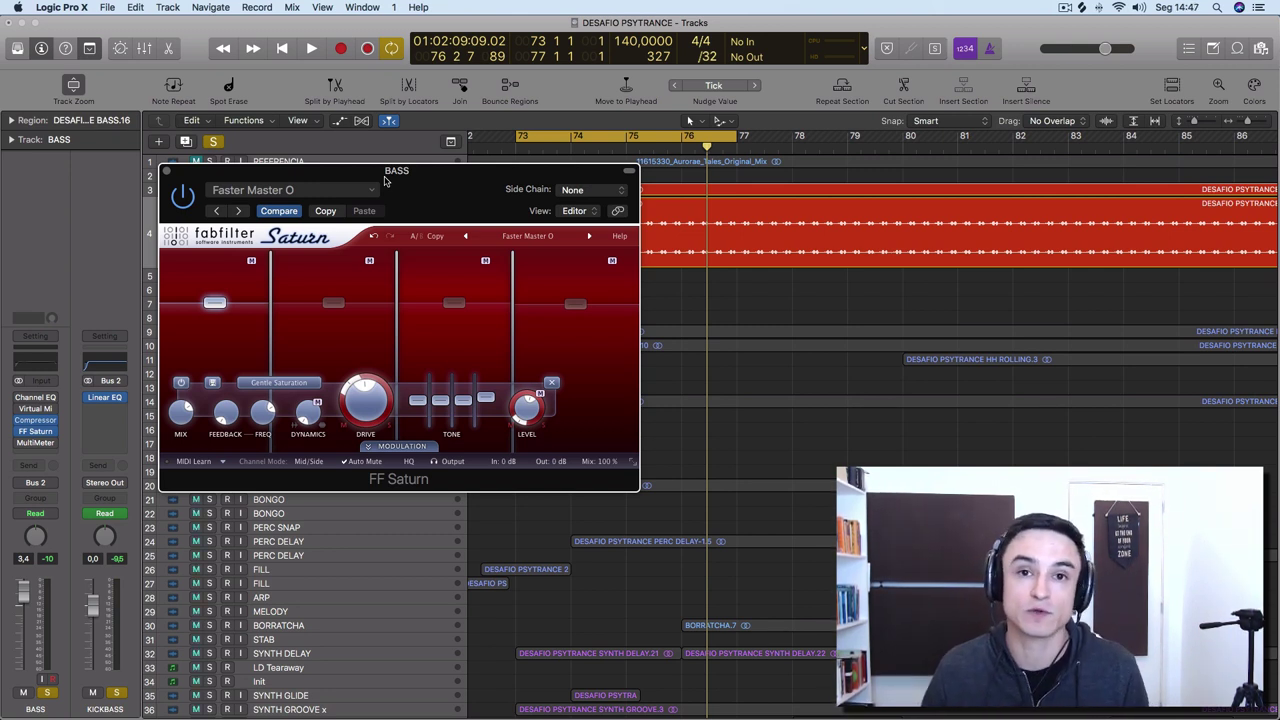
Step: Close the Saturn window of the BASS track
left_click_drag(410, 176, 451, 218)
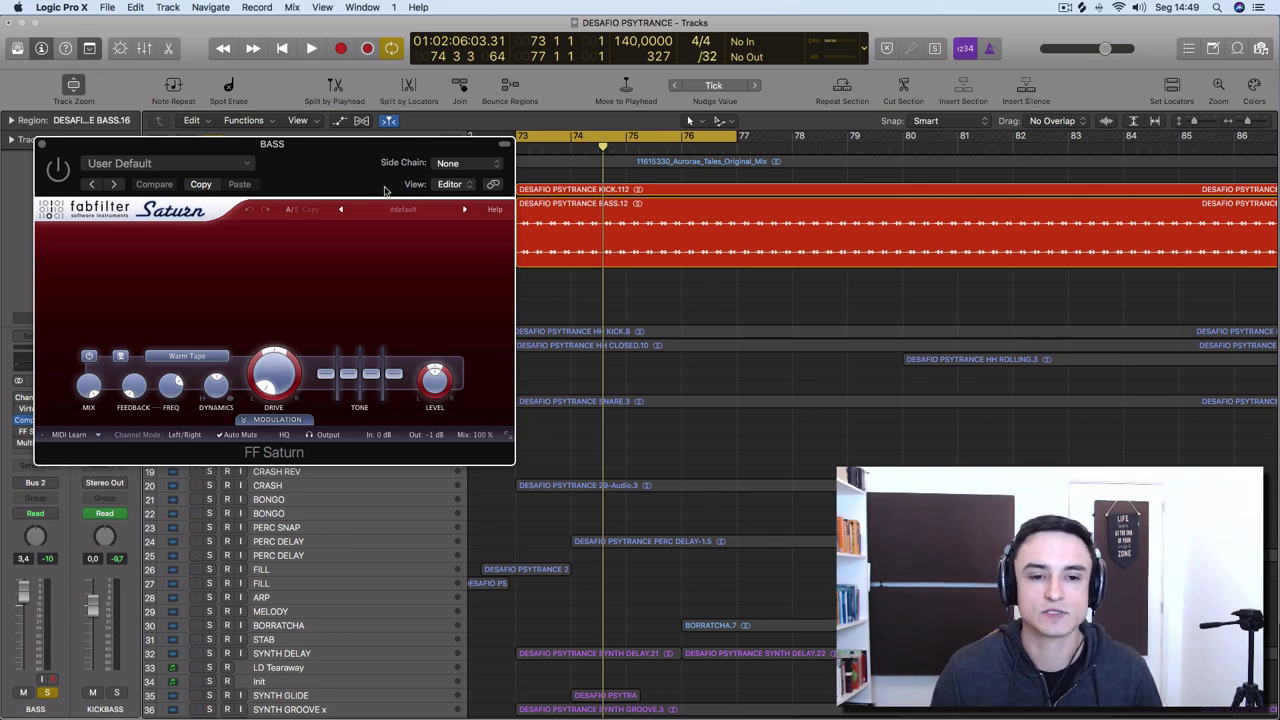
left_click(41, 144)
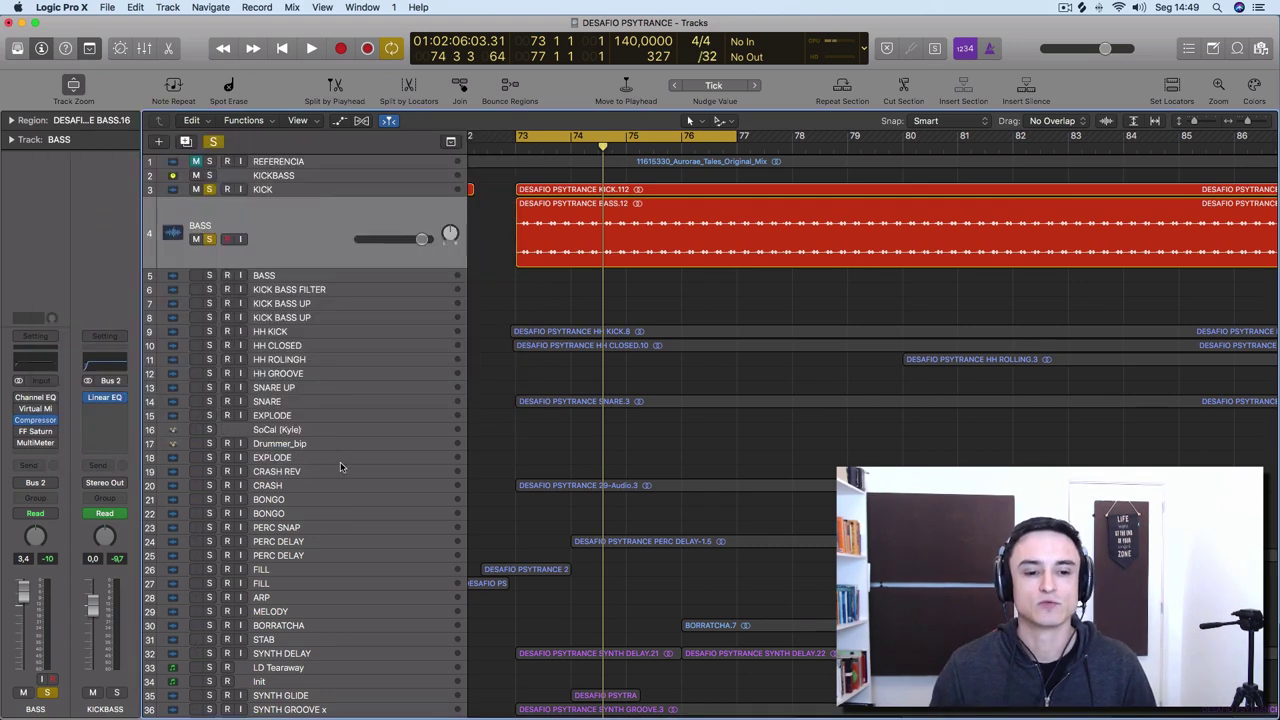
scroll(340, 462, "down", 5)
scroll(338, 467, "down", 8)
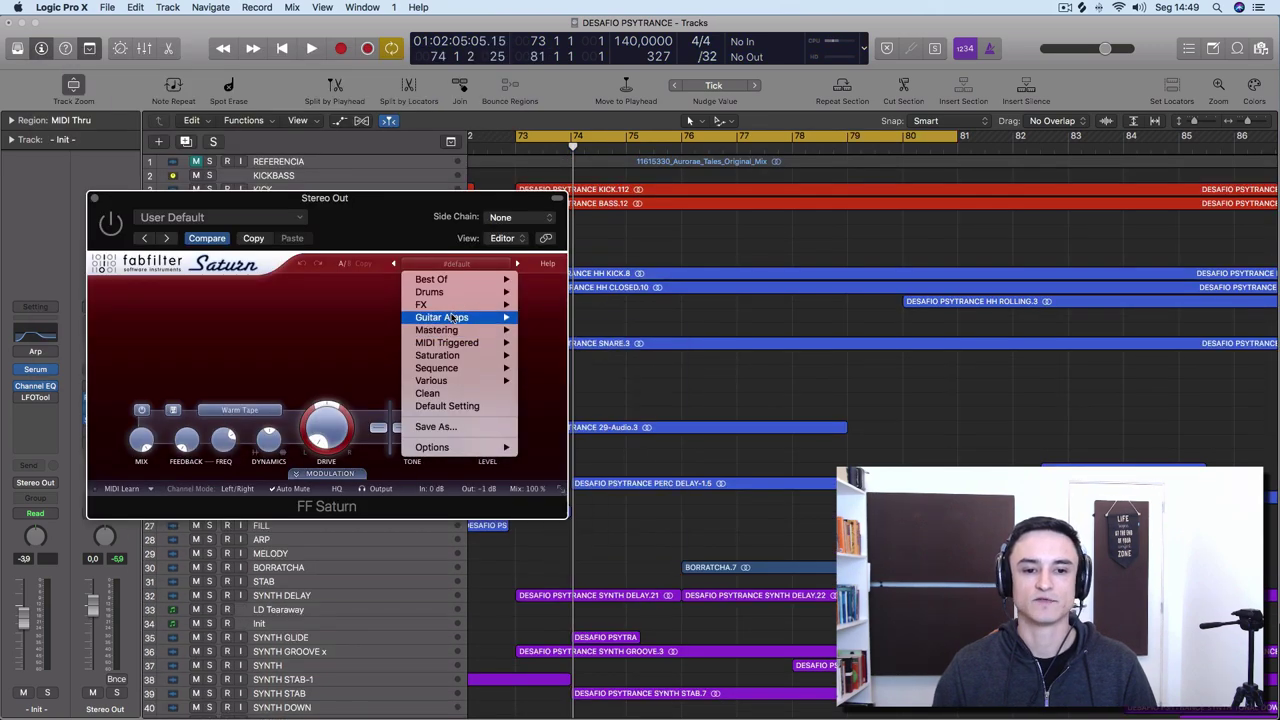
Step: Load the Mastering preset Faster Master O in Saturn on the Stereo Out and audition the mix with it bypassed and enabled
mouse_move(452, 330)
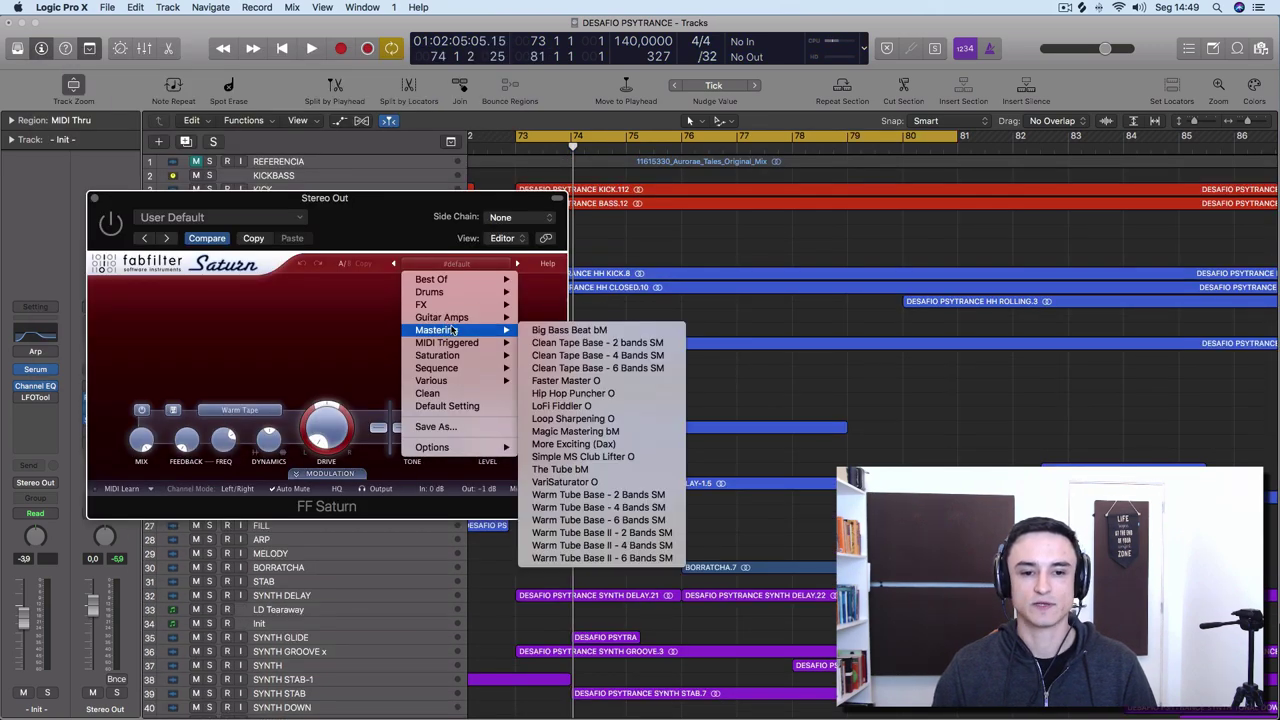
left_click(626, 384)
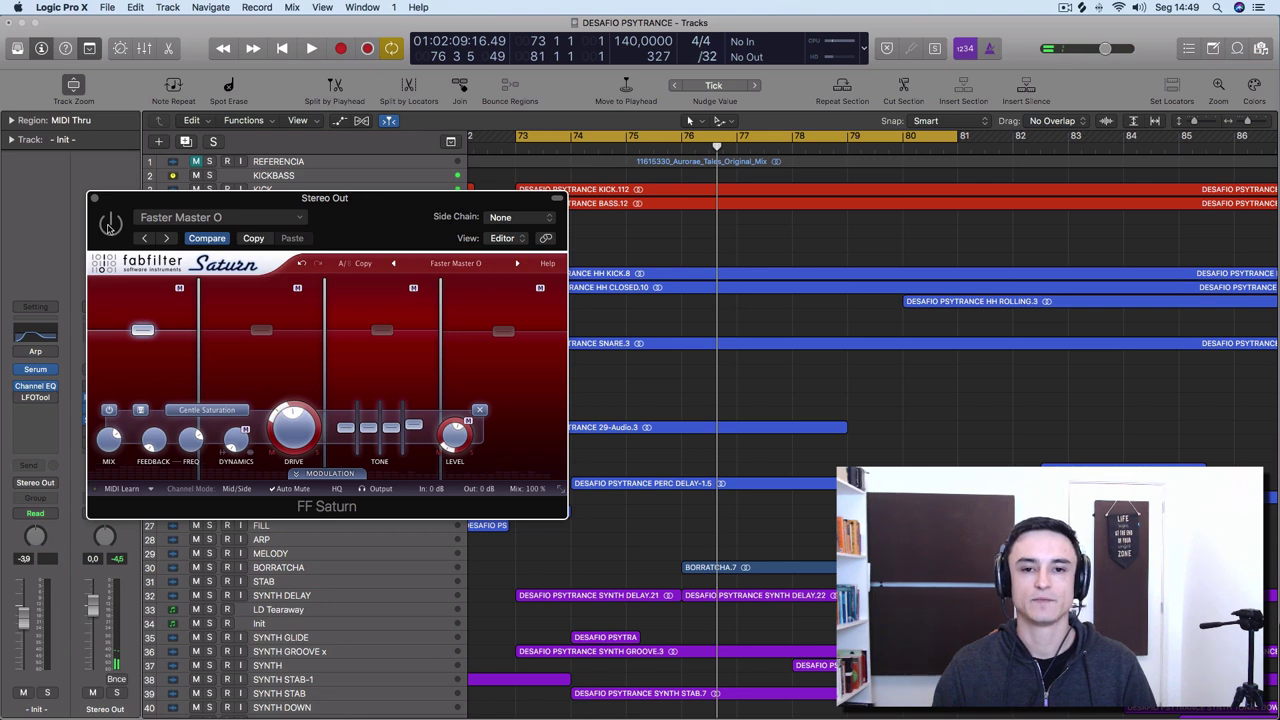
key("space")
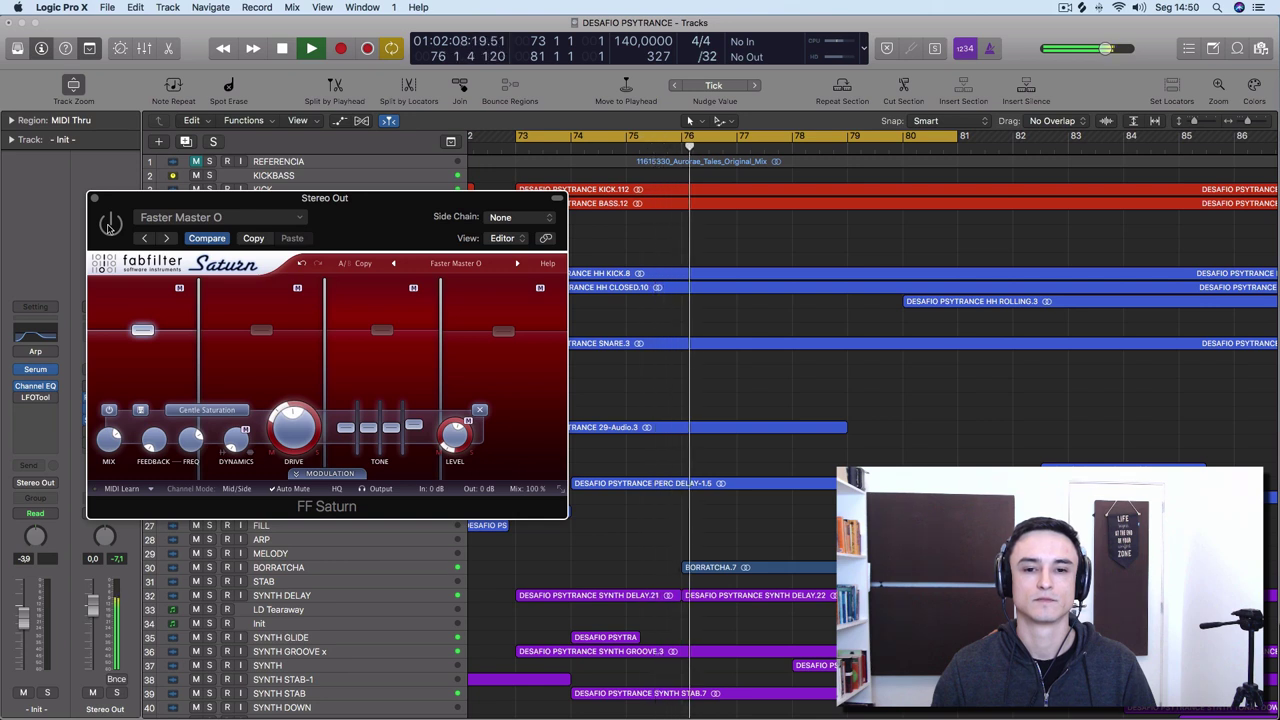
key("space")
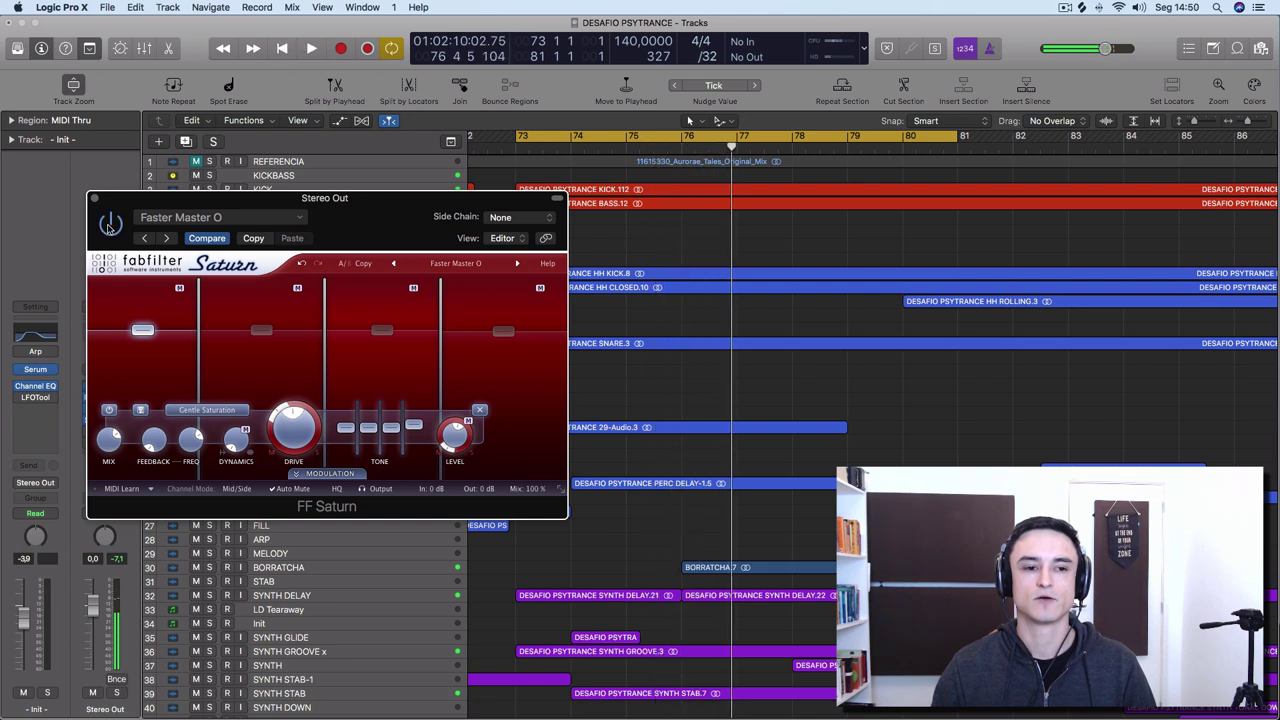
key("space")
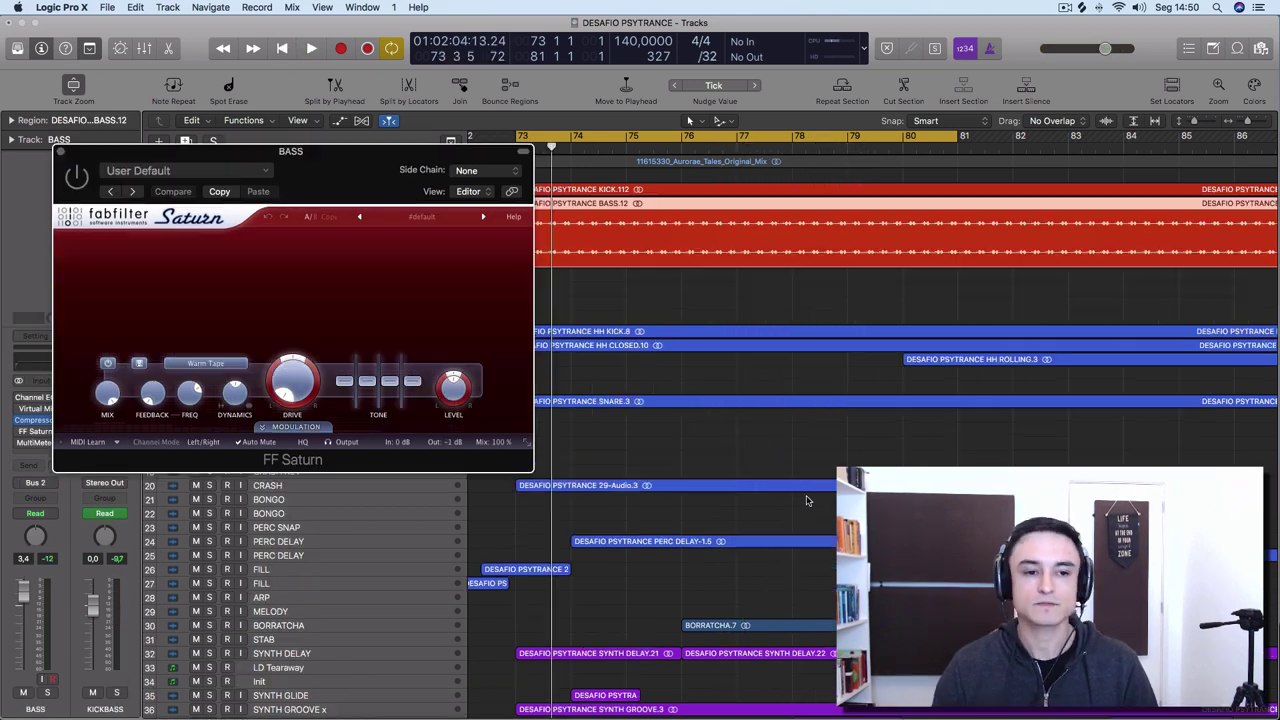
Step: Look through the preset categories of Saturn on the BASS track, including Various, Best Of and Options, without loading a preset
left_click(436, 218)
mouse_move(440, 333)
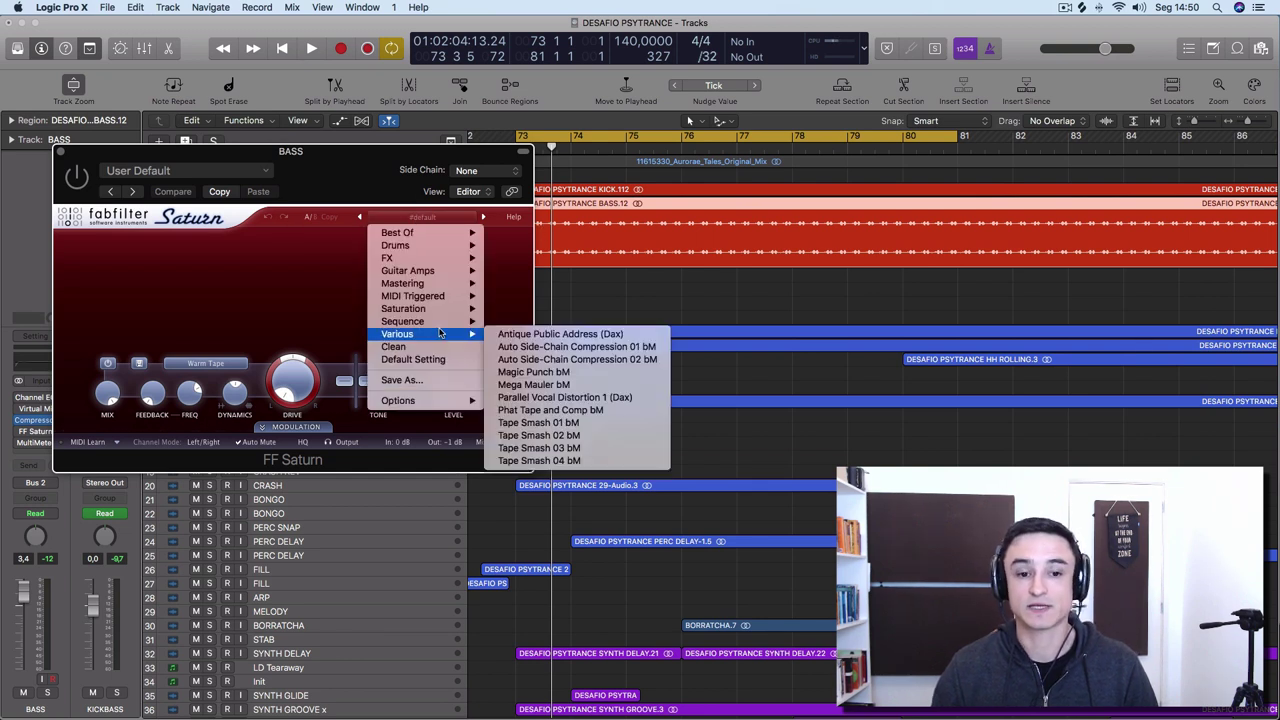
mouse_move(437, 300)
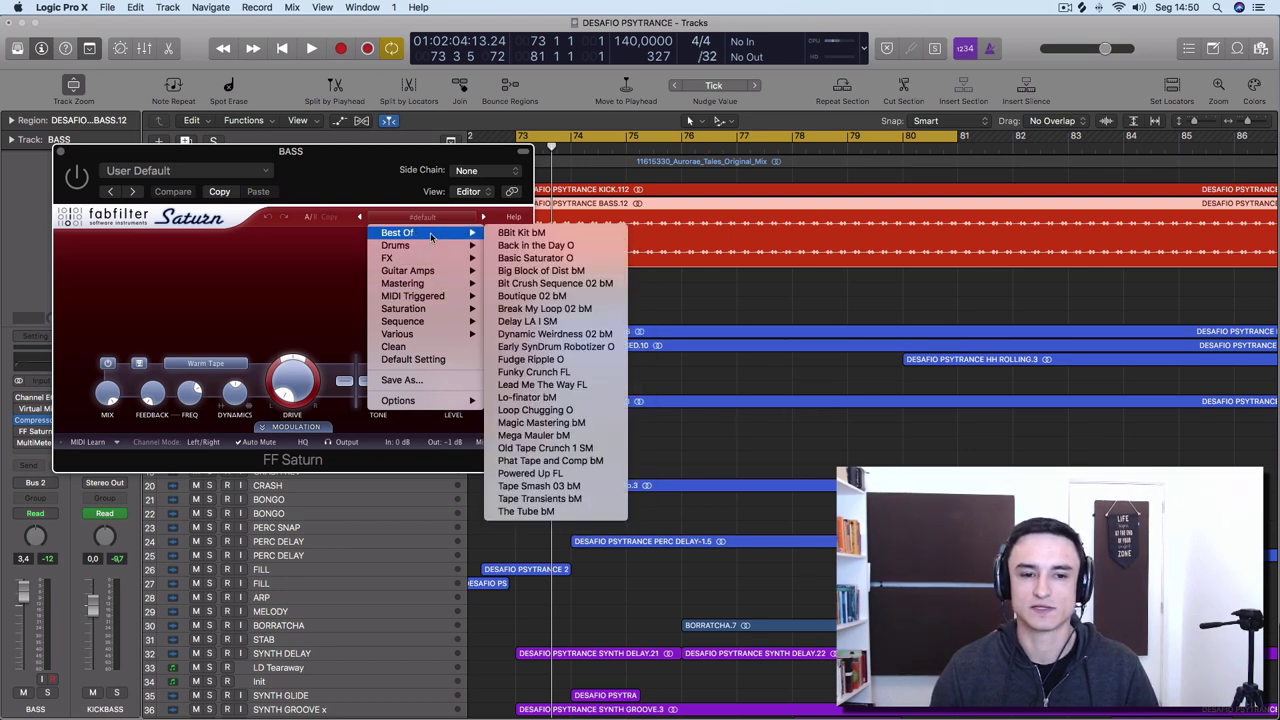
mouse_move(467, 245)
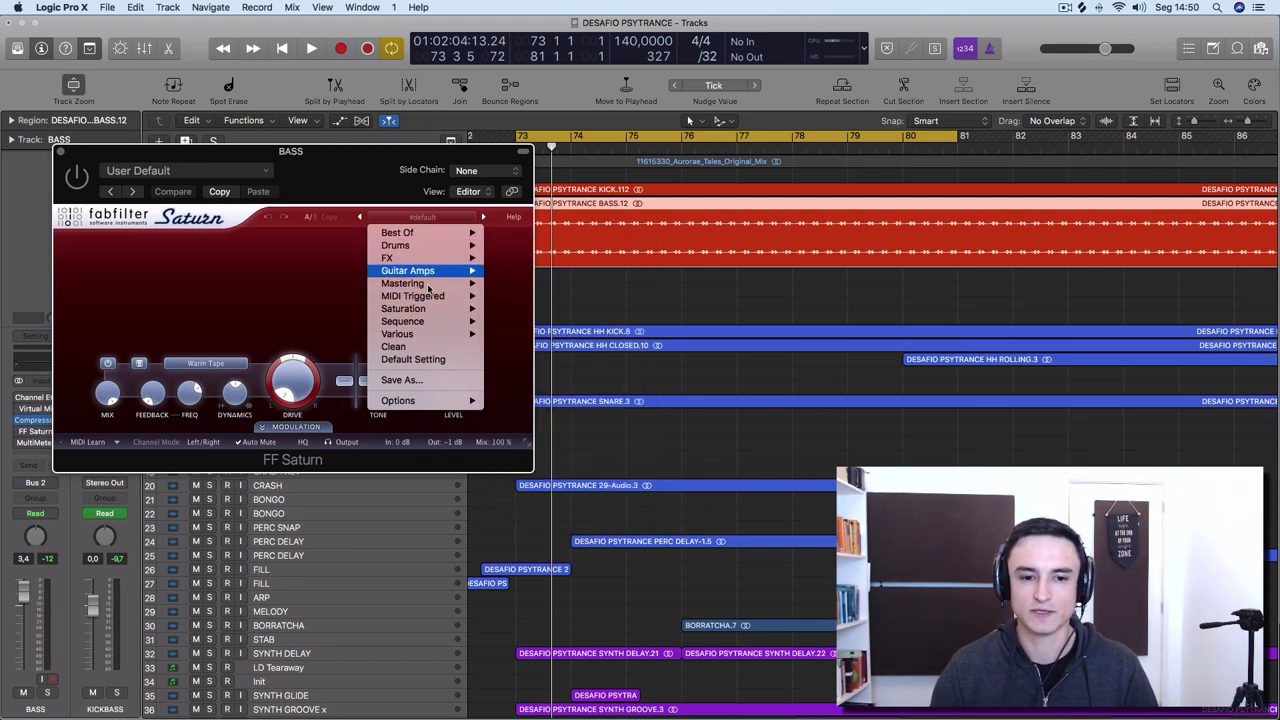
mouse_move(425, 405)
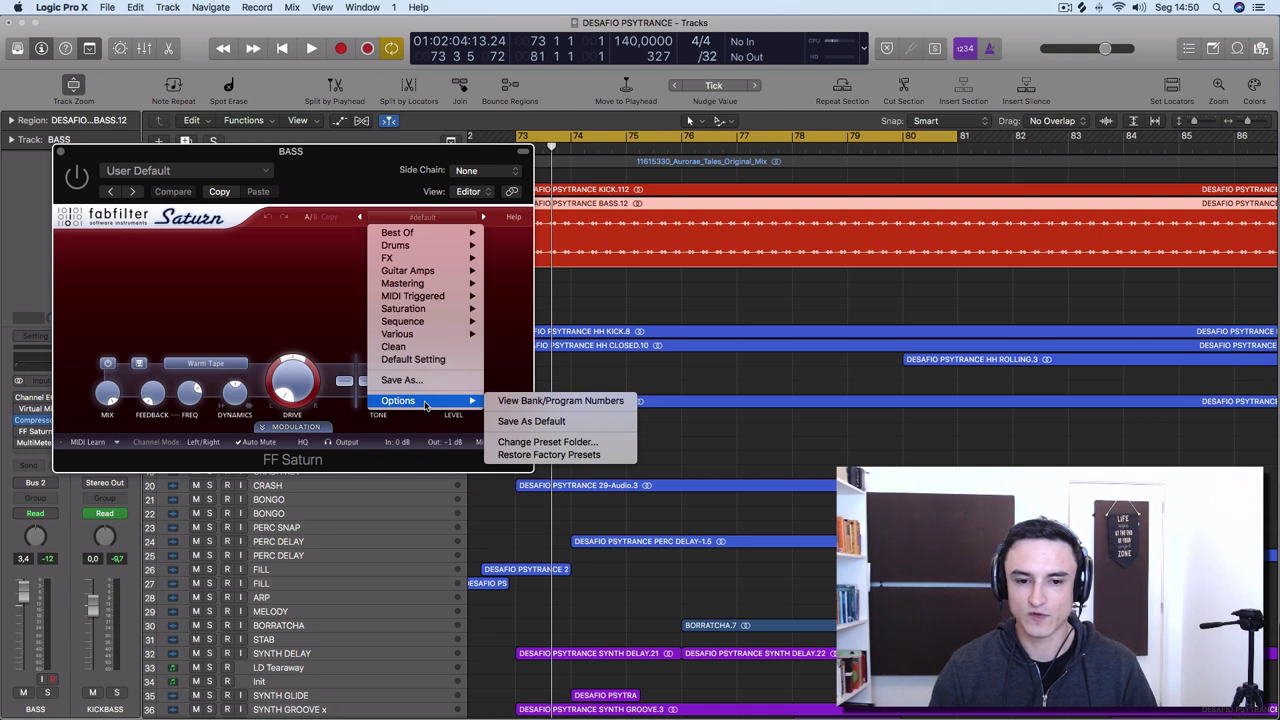
left_click(323, 162)
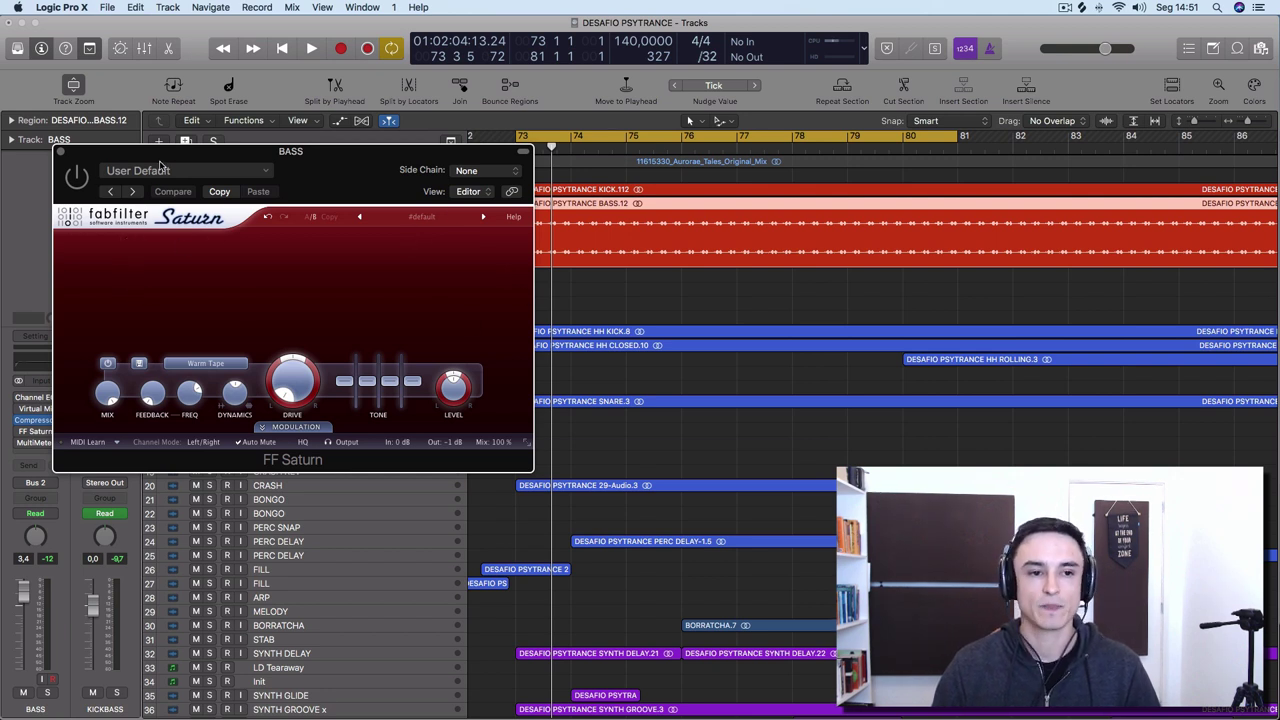
Step: Solo the BASS track and turn on its Saturn plug-in
left_click_drag(163, 174, 170, 279)
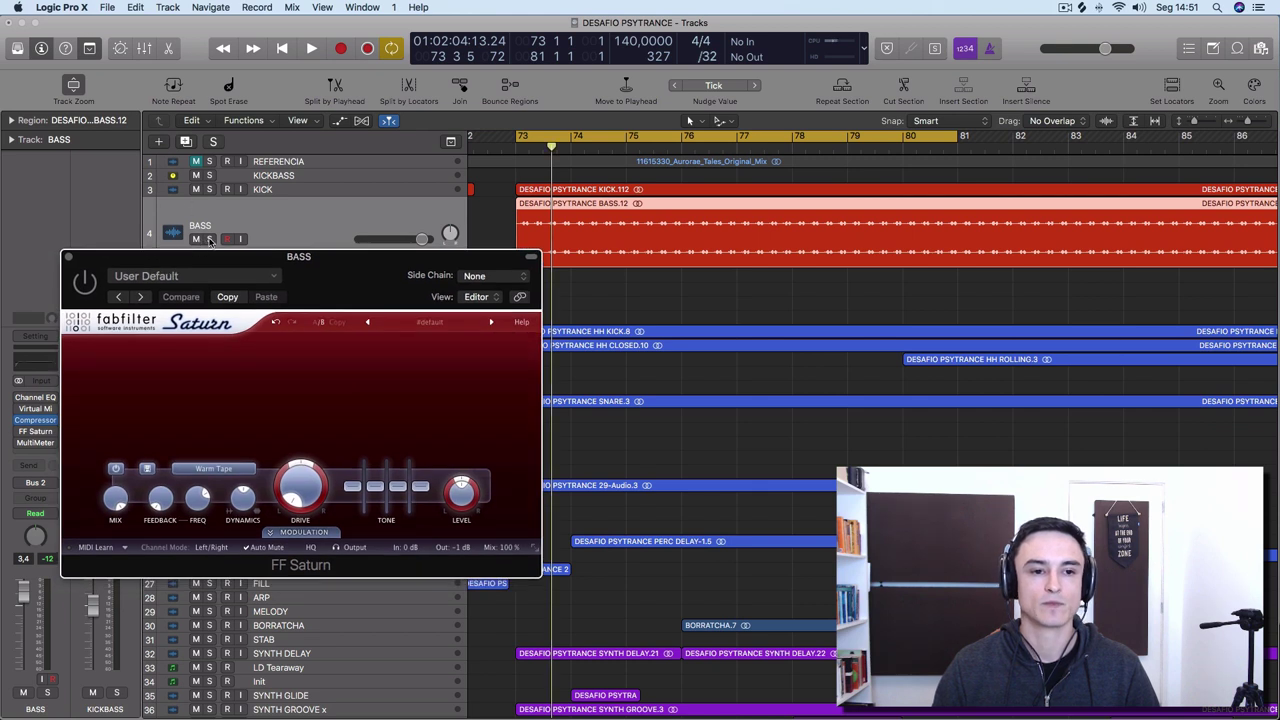
left_click(210, 241)
left_click_drag(133, 280, 143, 192)
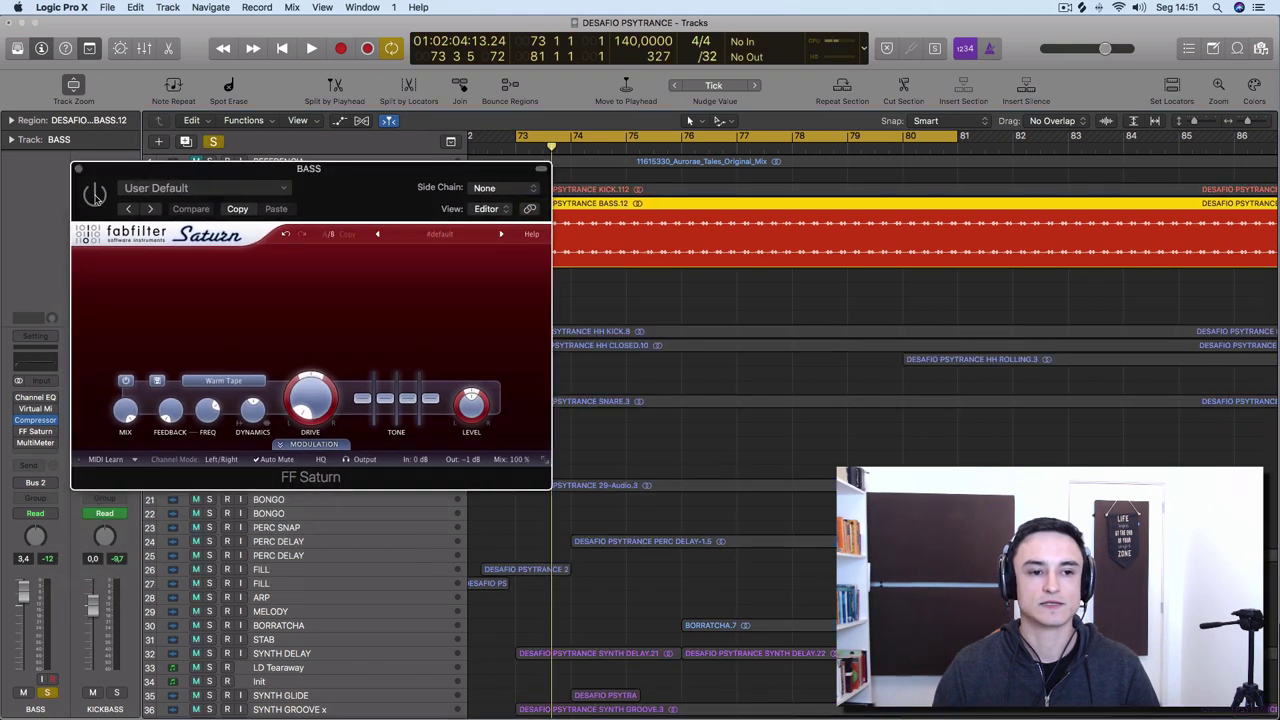
left_click(95, 195)
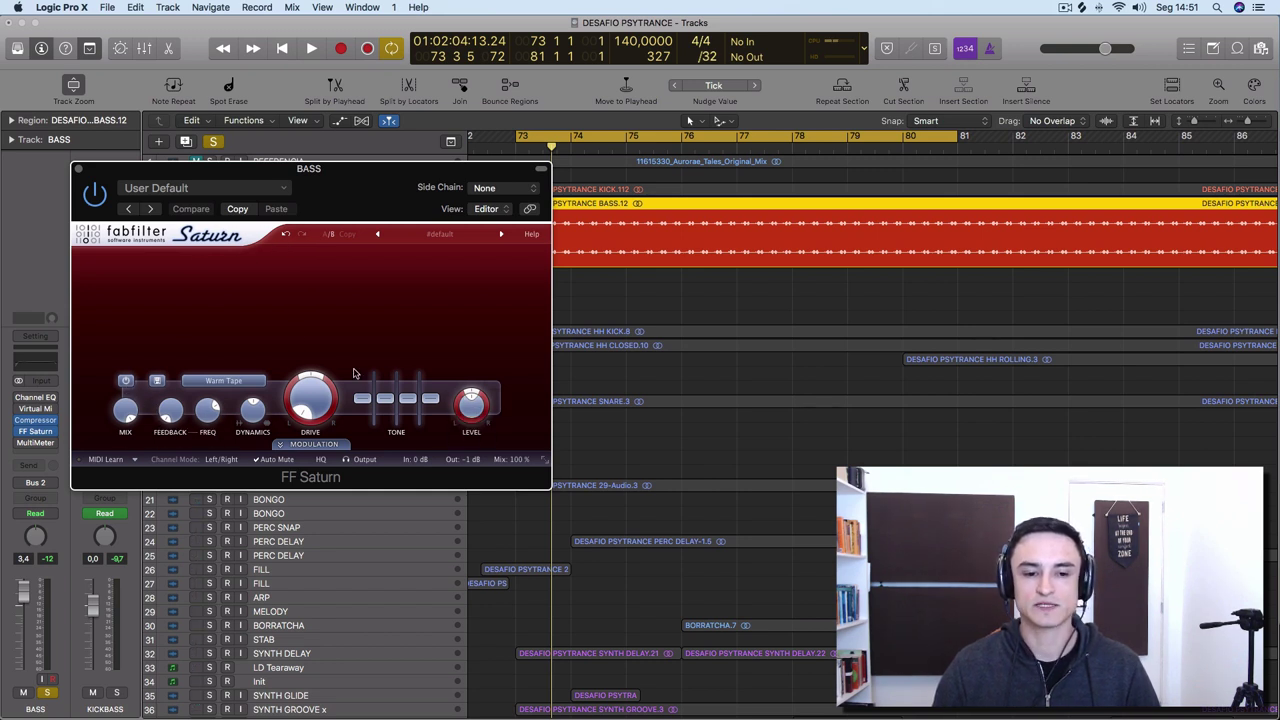
Step: Audition the soloed bass while raising Saturn's Band 1 Drive on Warm Tape, stop playback and return the Drive to about 0 %
mouse_move(304, 406)
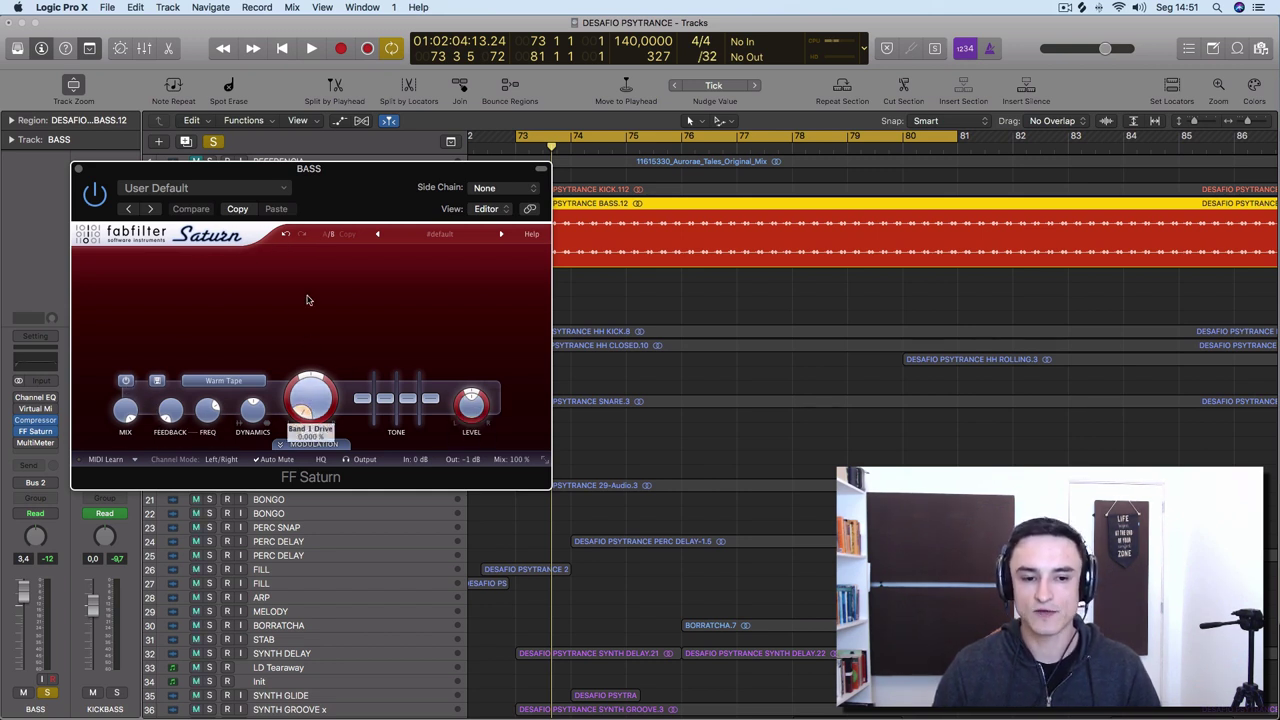
key("space")
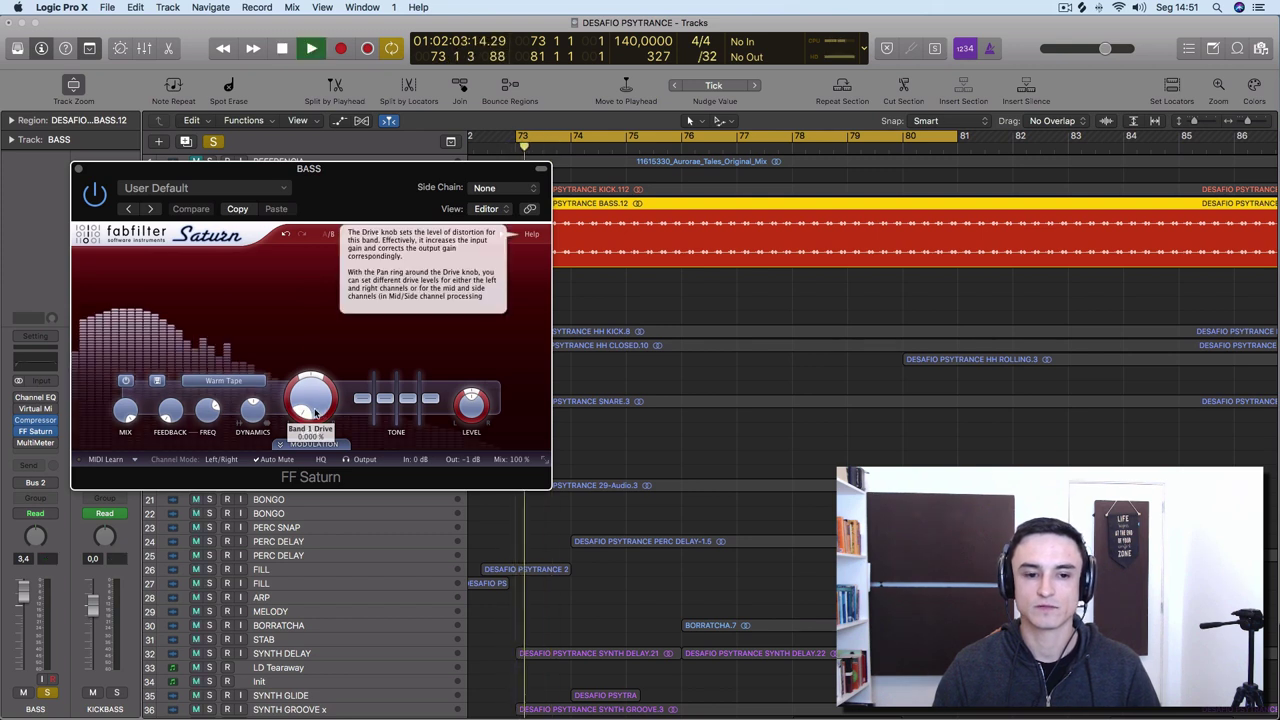
left_click_drag(321, 413, 313, 314)
left_click_drag(307, 400, 299, 305)
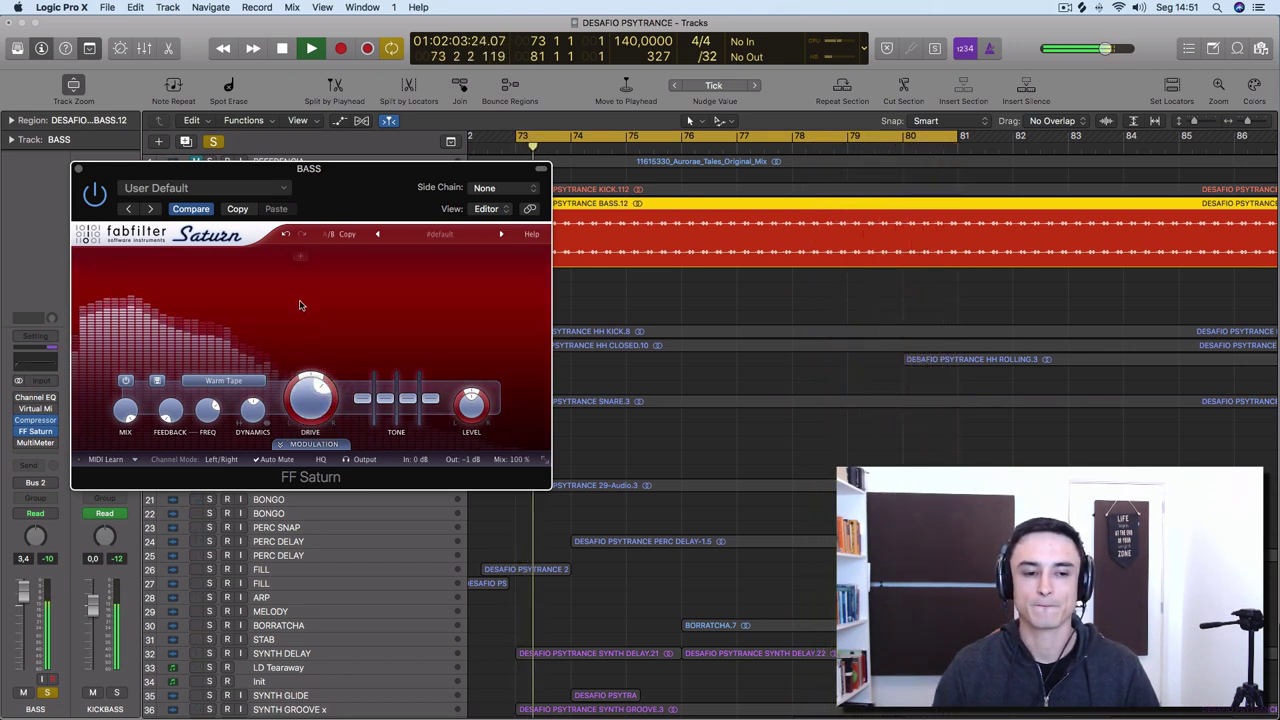
key("space")
left_click_drag(300, 305, 300, 503)
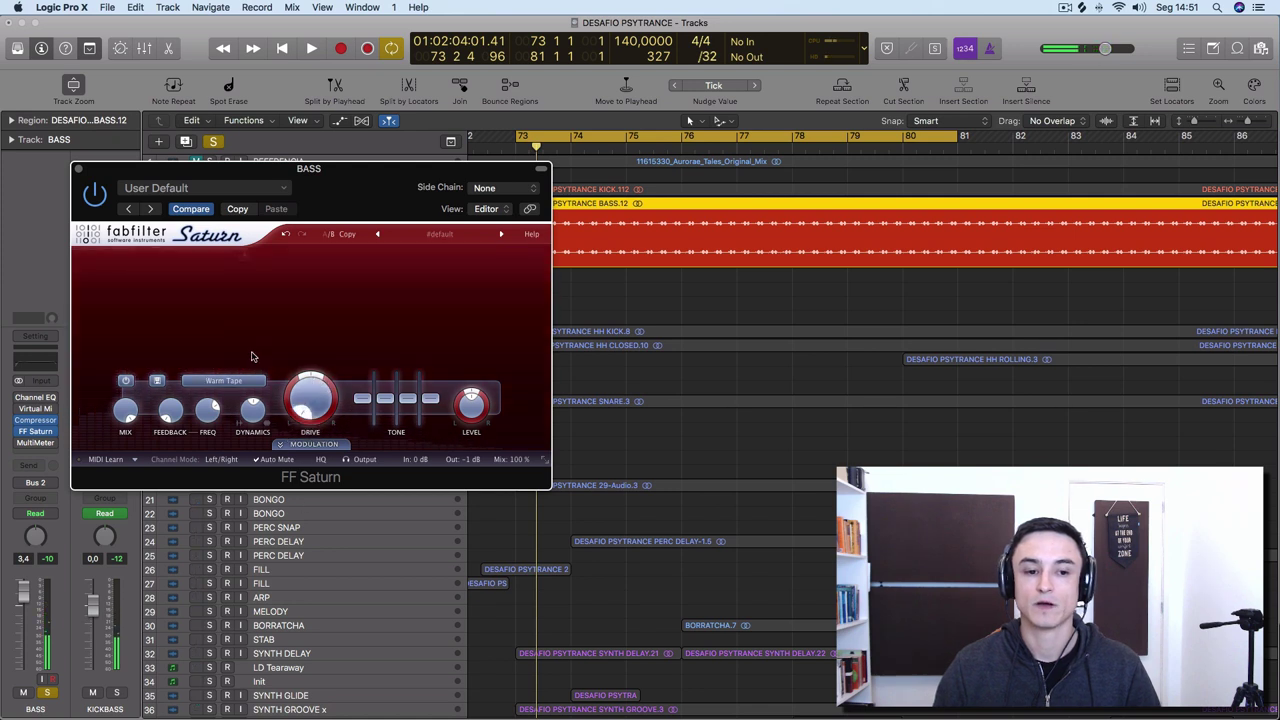
Step: Change Saturn's distortion style to Clean Tube and audition the bass while raising the Band 1 Drive to about 80 %
left_click(233, 381)
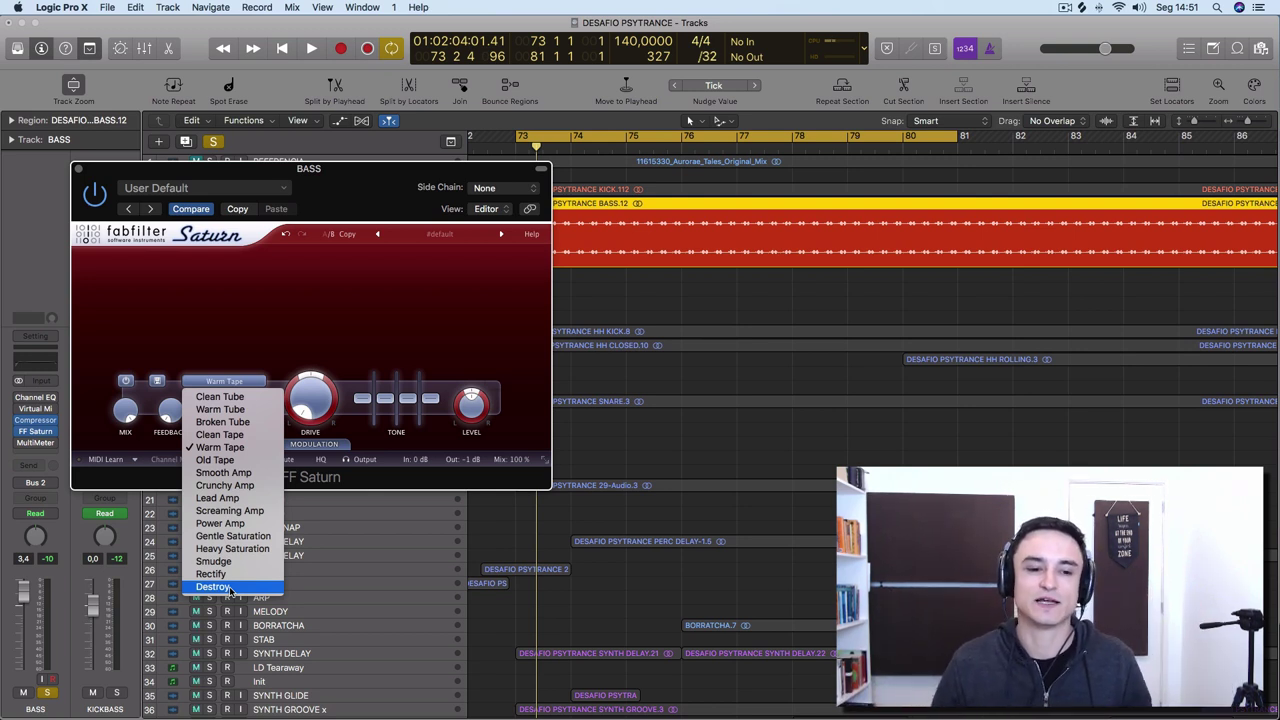
left_click(242, 399)
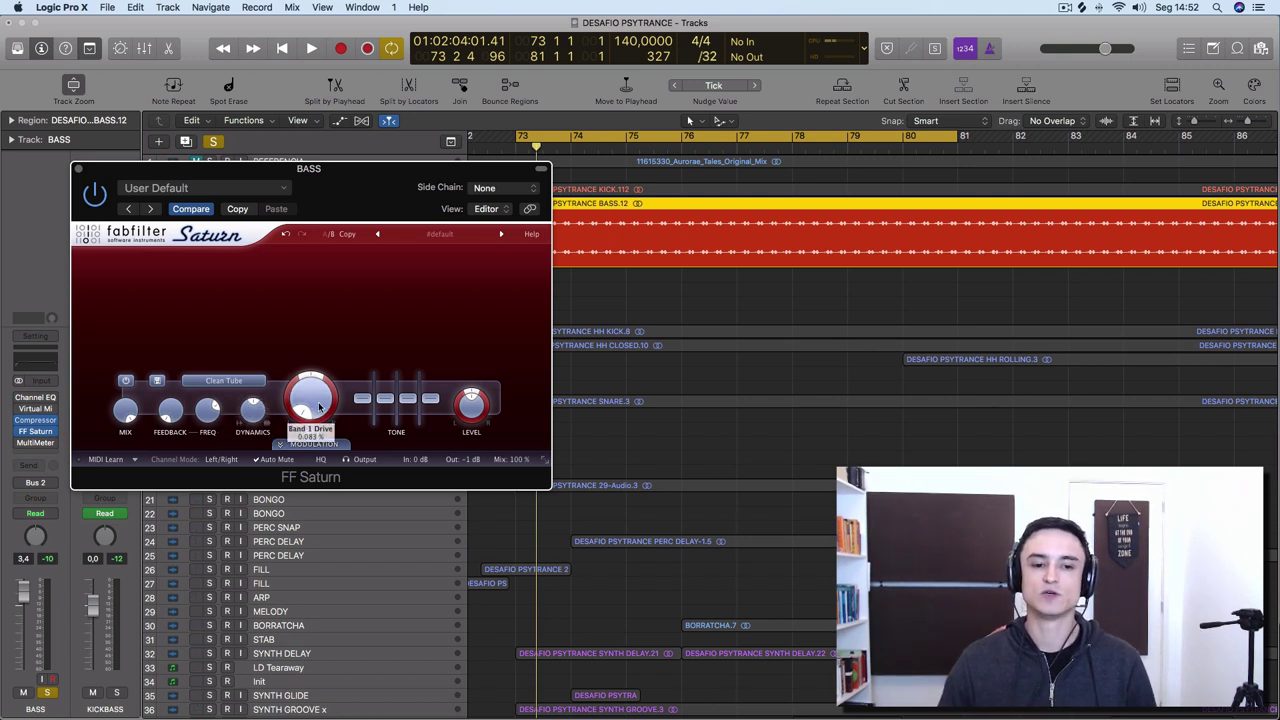
key("space")
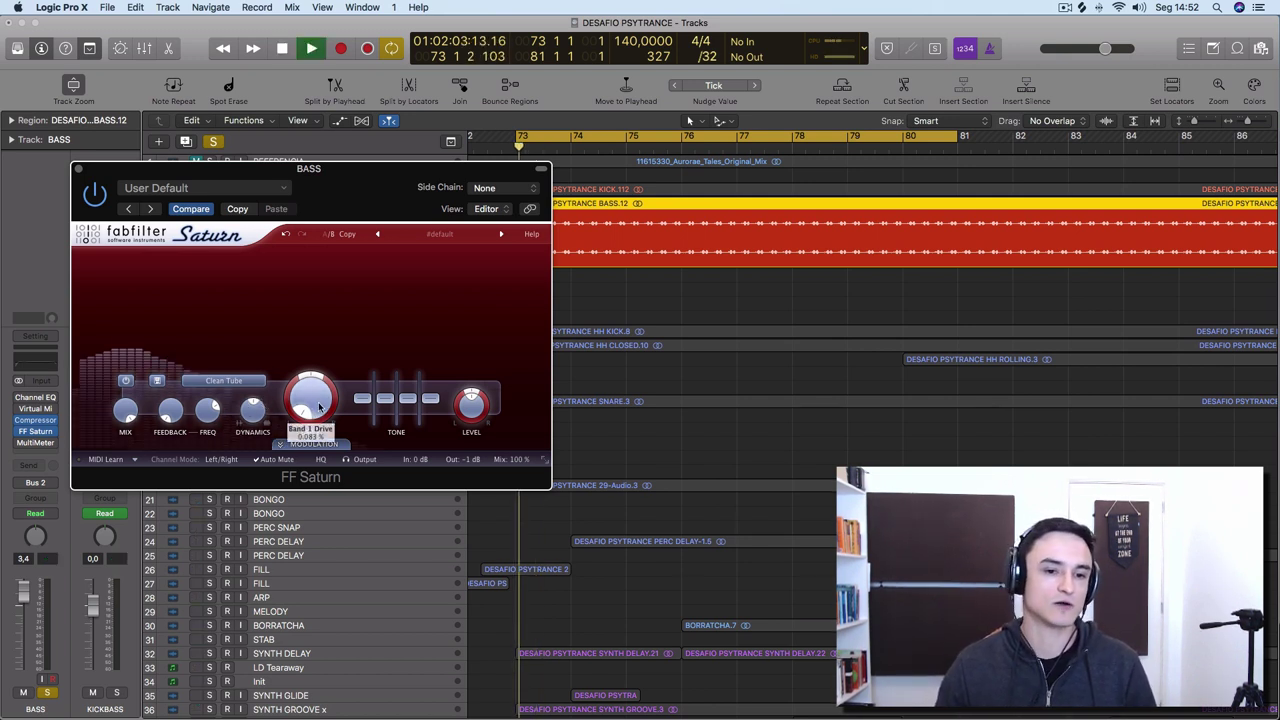
left_click_drag(320, 405, 339, 260)
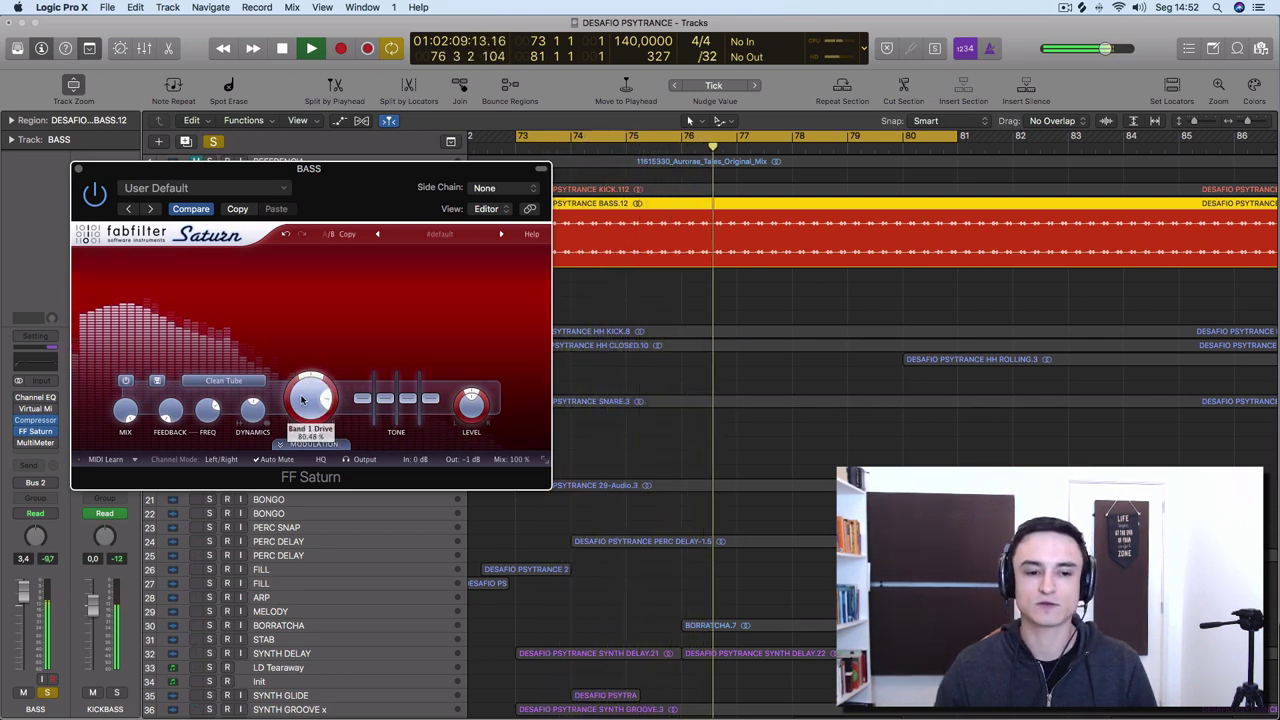
key("space")
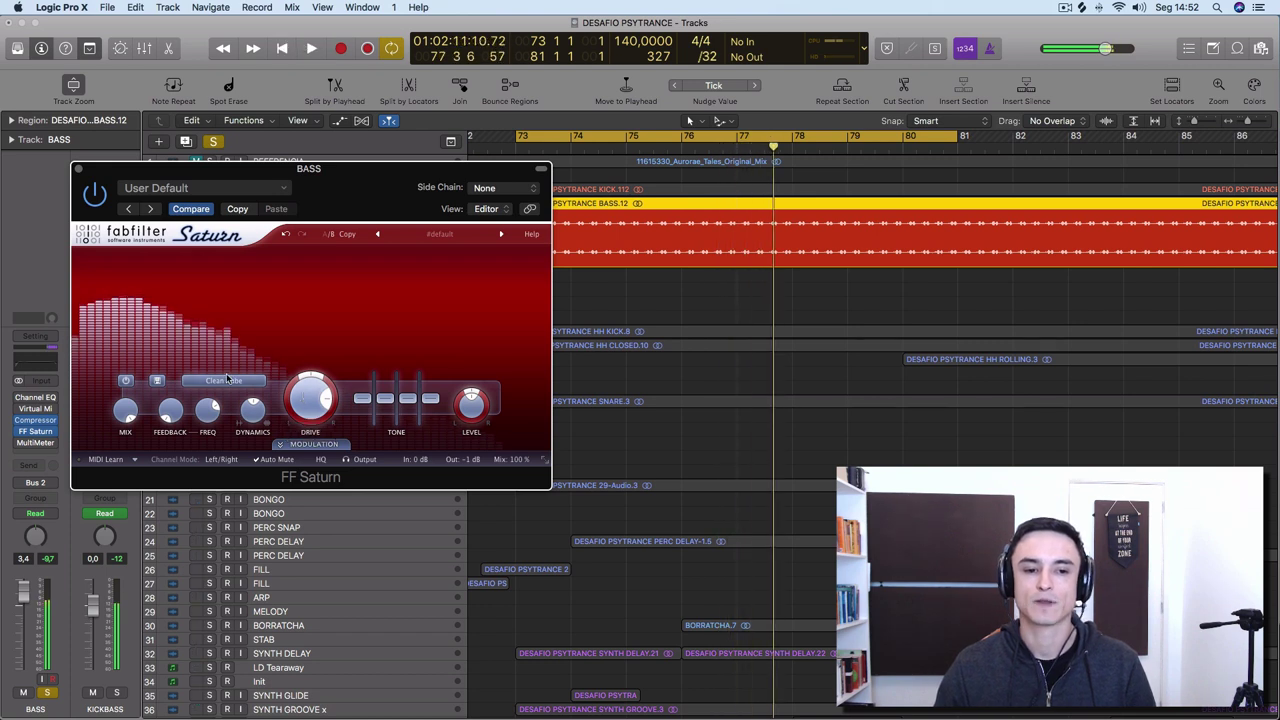
Step: Change Saturn's distortion style to Warm Tube and play the bass with a slightly higher Band 1 Drive
left_click(224, 380)
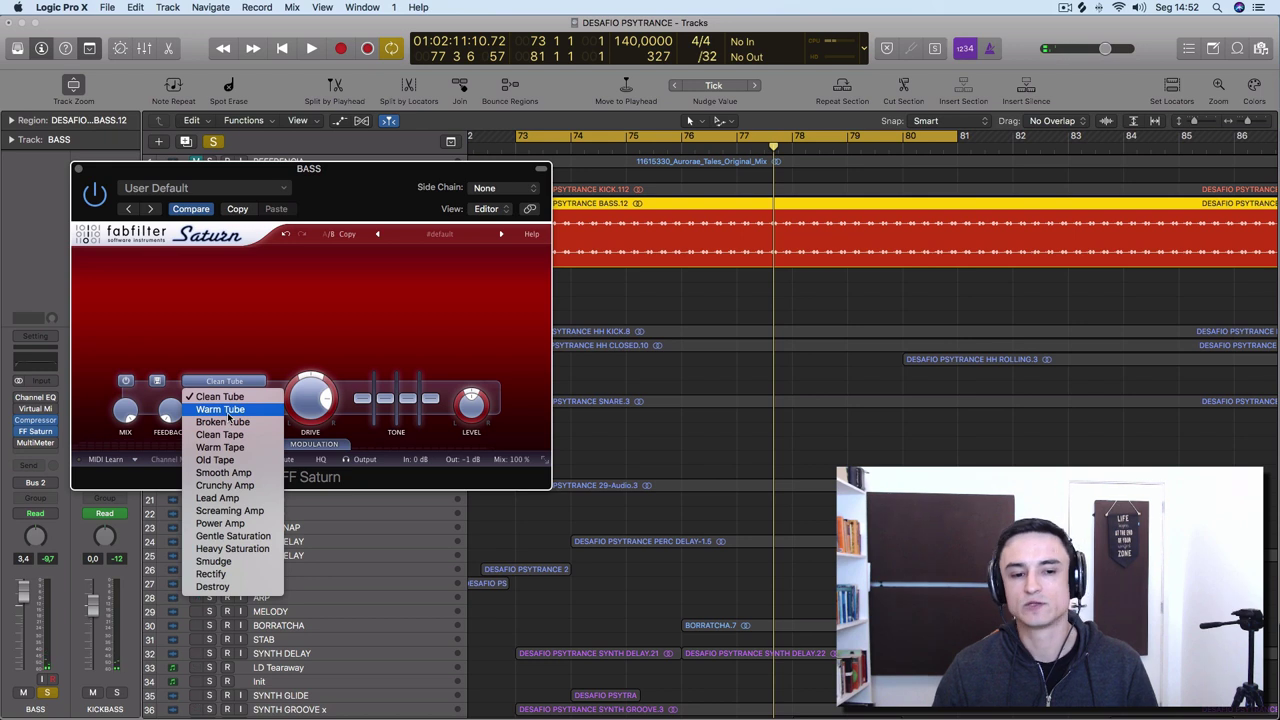
left_click(224, 410)
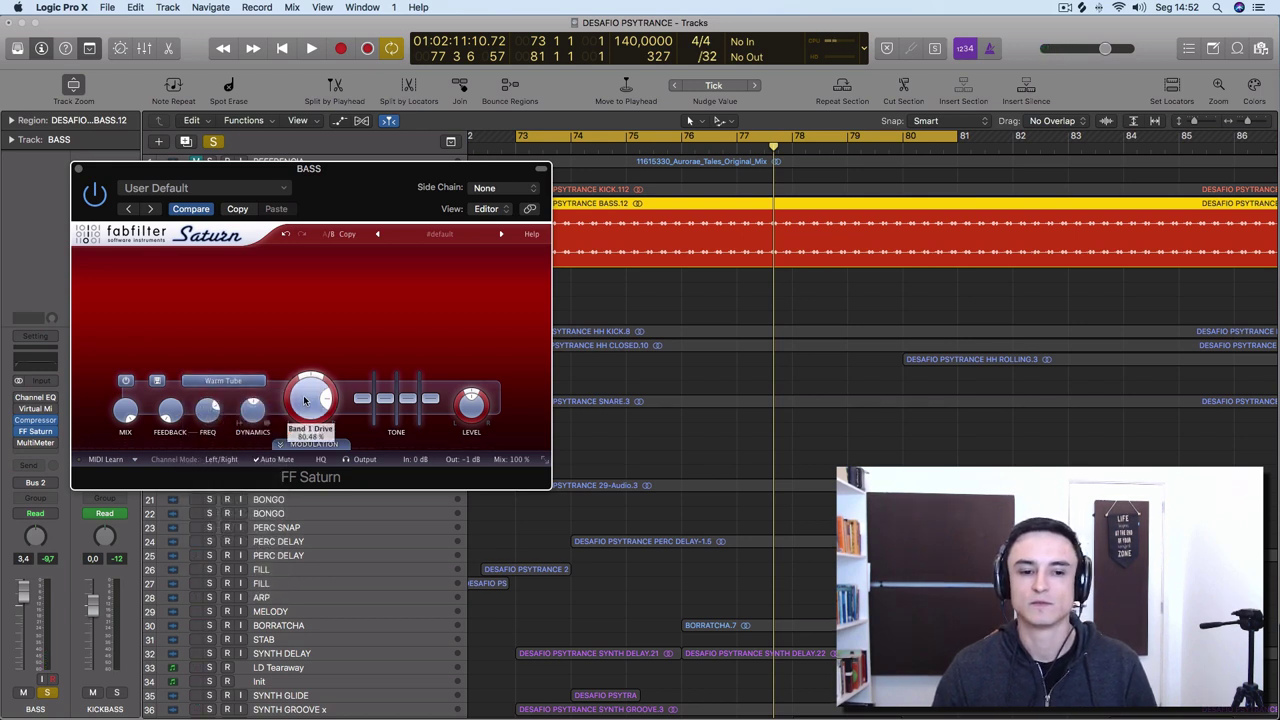
key("space")
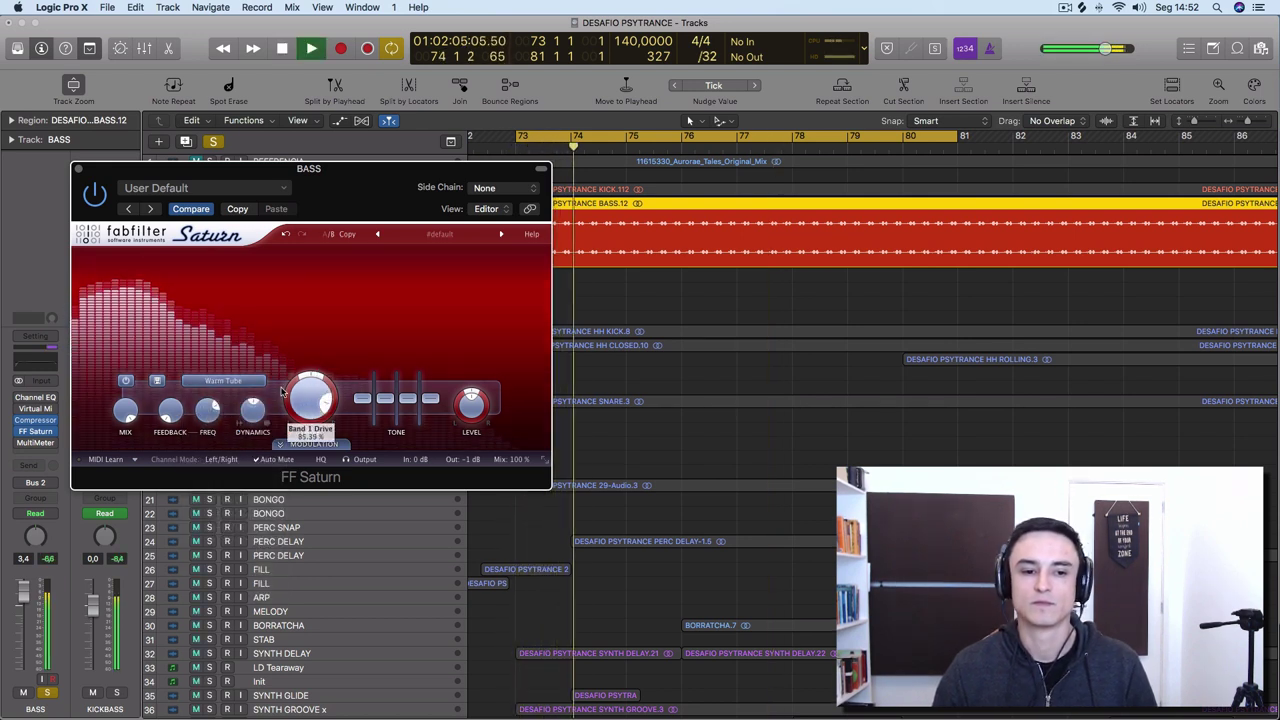
Step: Change Saturn's distortion style to Broken Tube, vary the Band 1 Drive down to about 15 % during playback, and stop
left_click(224, 381)
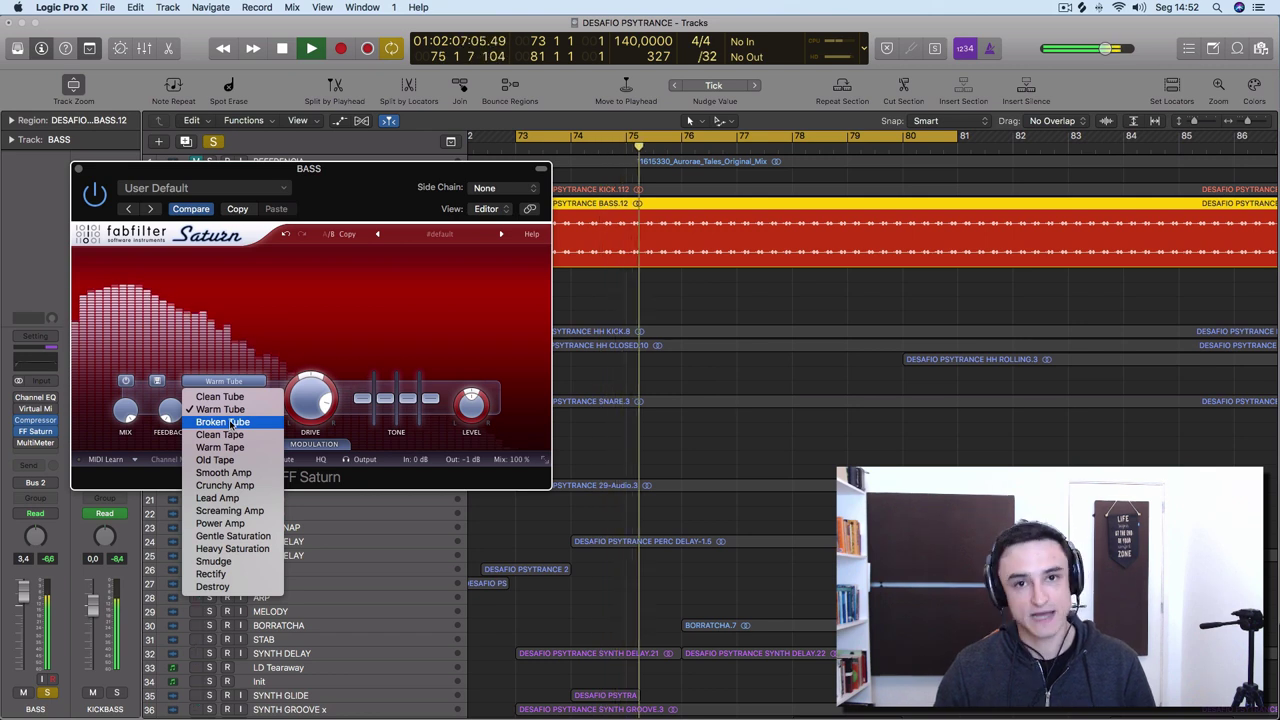
left_click(228, 422)
left_click_drag(320, 400, 300, 370)
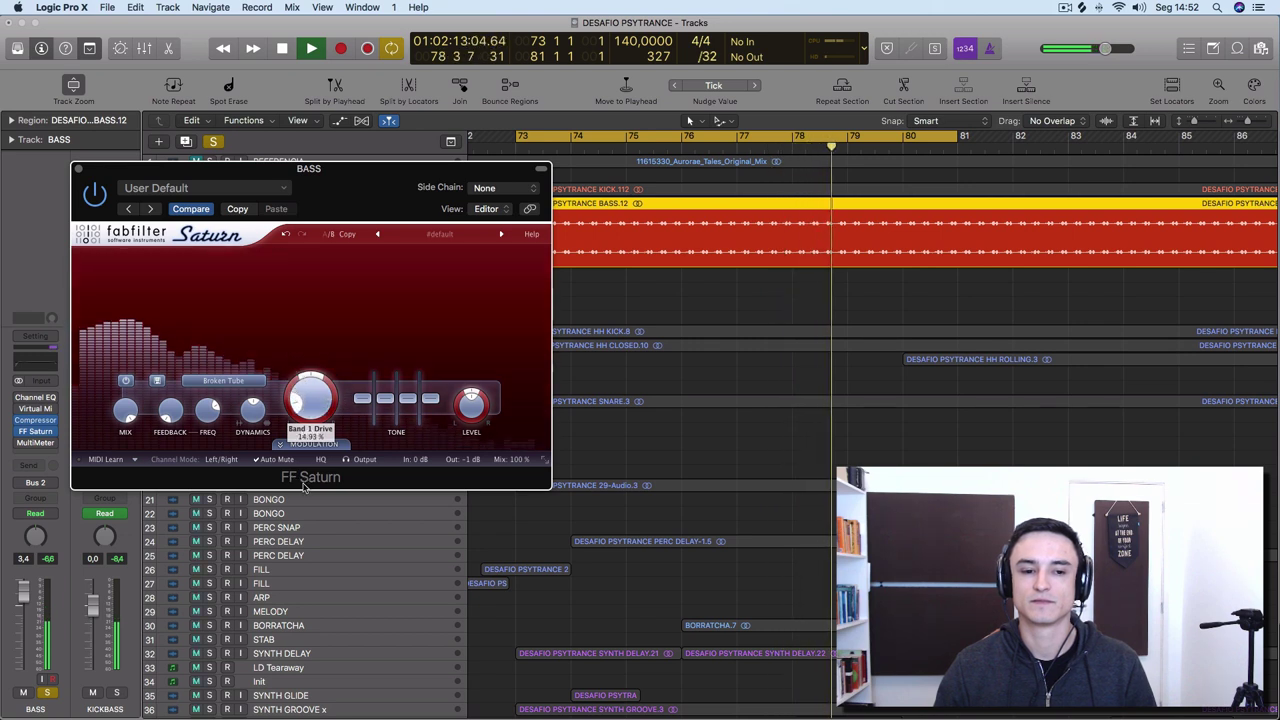
key("space")
Step: Change Saturn's distortion style to Clean Tape and raise the Band 1 Drive to about 66 % while the bass plays
left_click(223, 381)
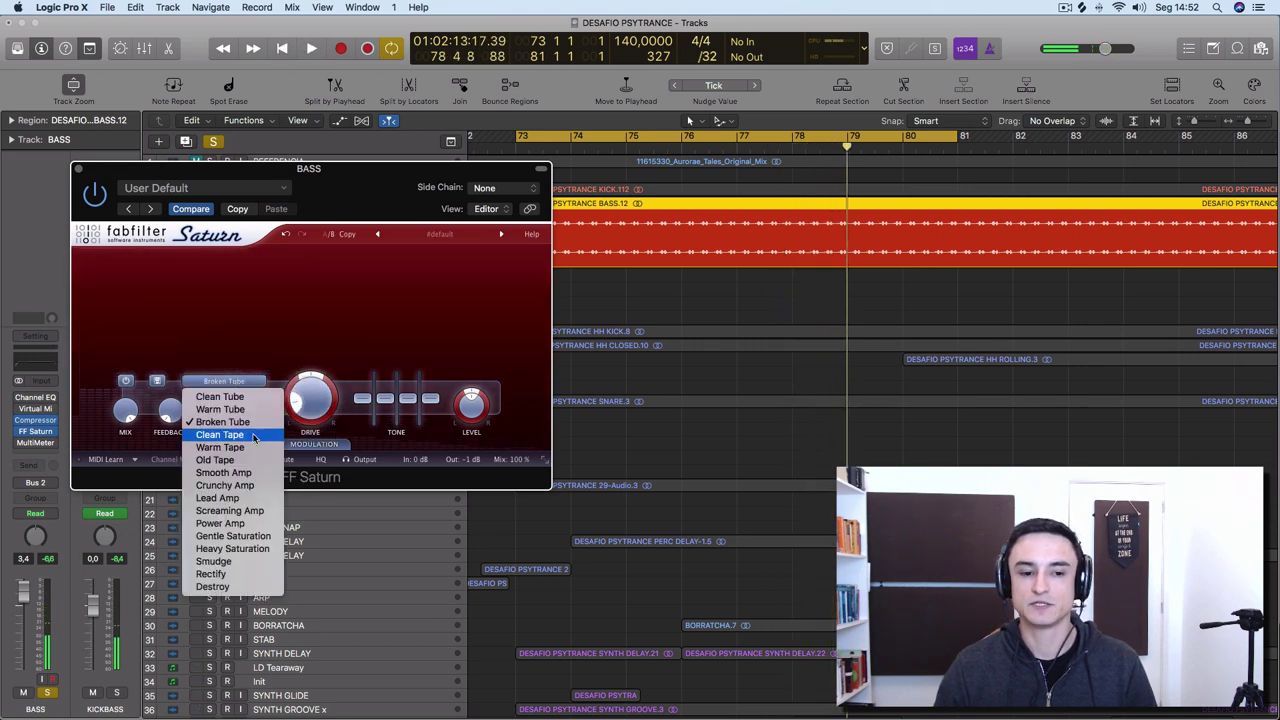
left_click(254, 437)
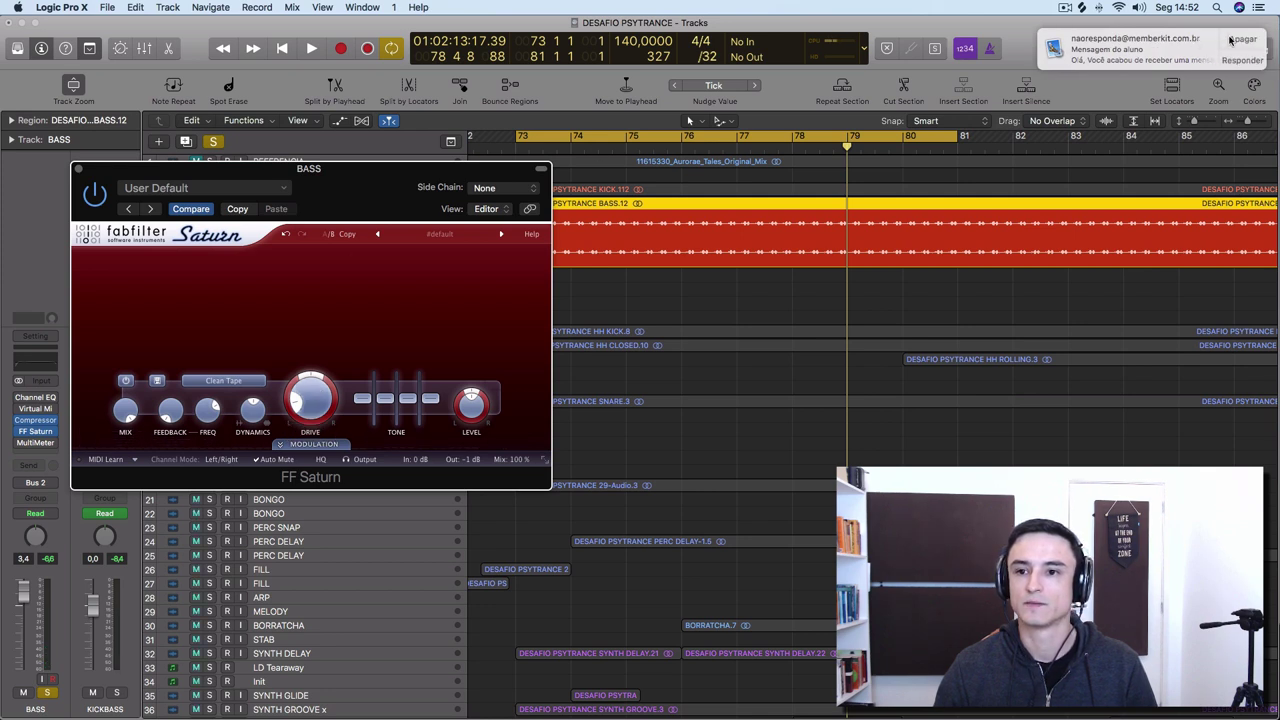
left_click(1009, 35)
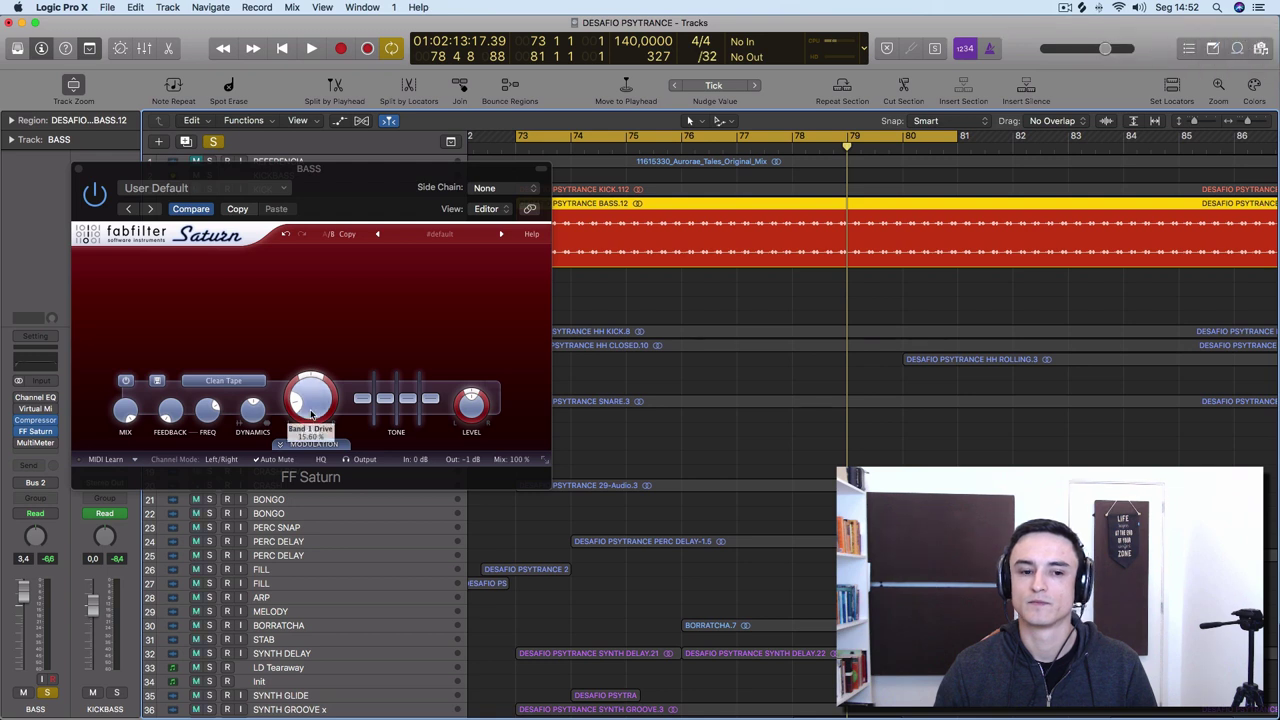
left_click_drag(311, 414, 315, 408)
key("space")
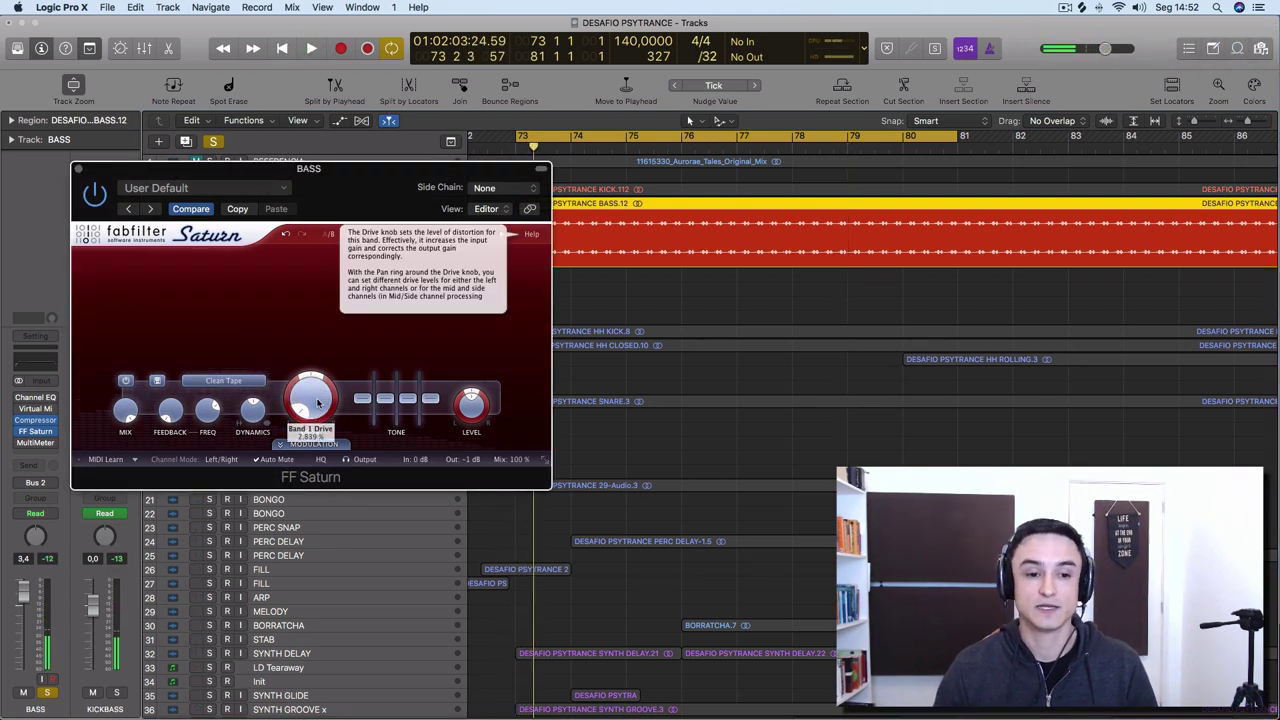
left_click_drag(317, 402, 314, 335)
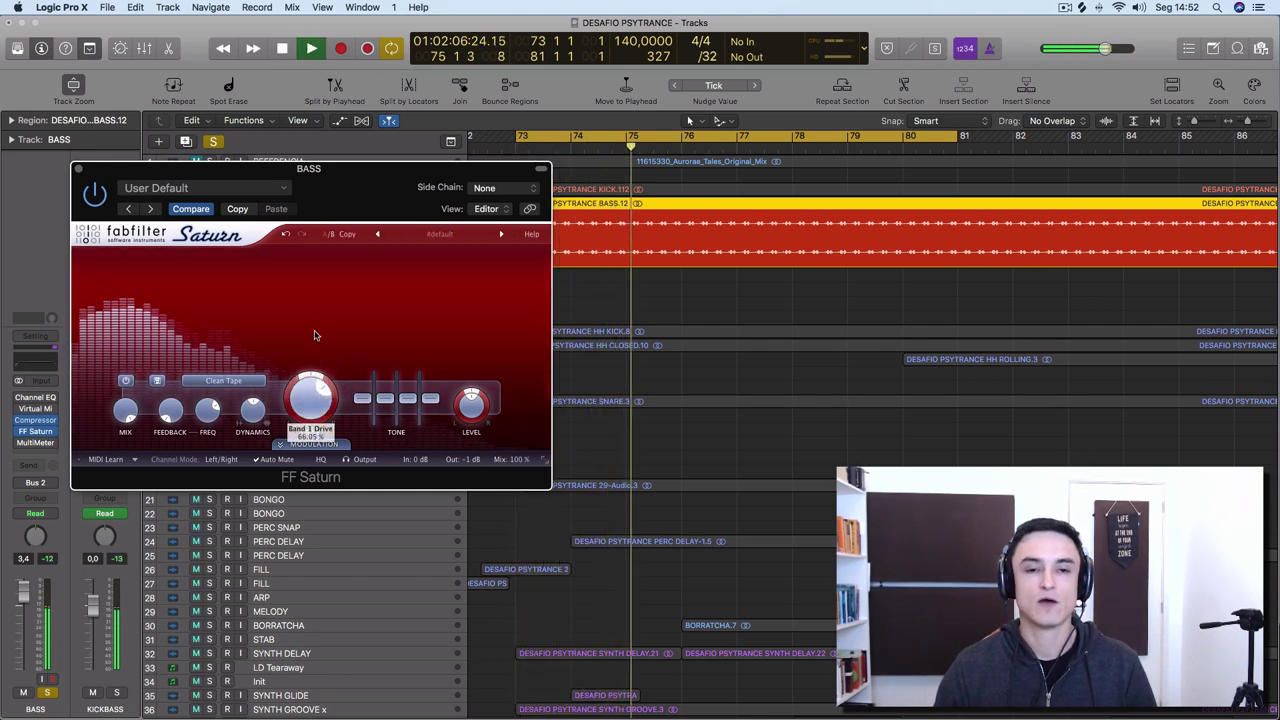
Step: Restart the bass with the Clean Tape style, lower the Band 1 Drive to about 30 %, and stop playback
key("space")
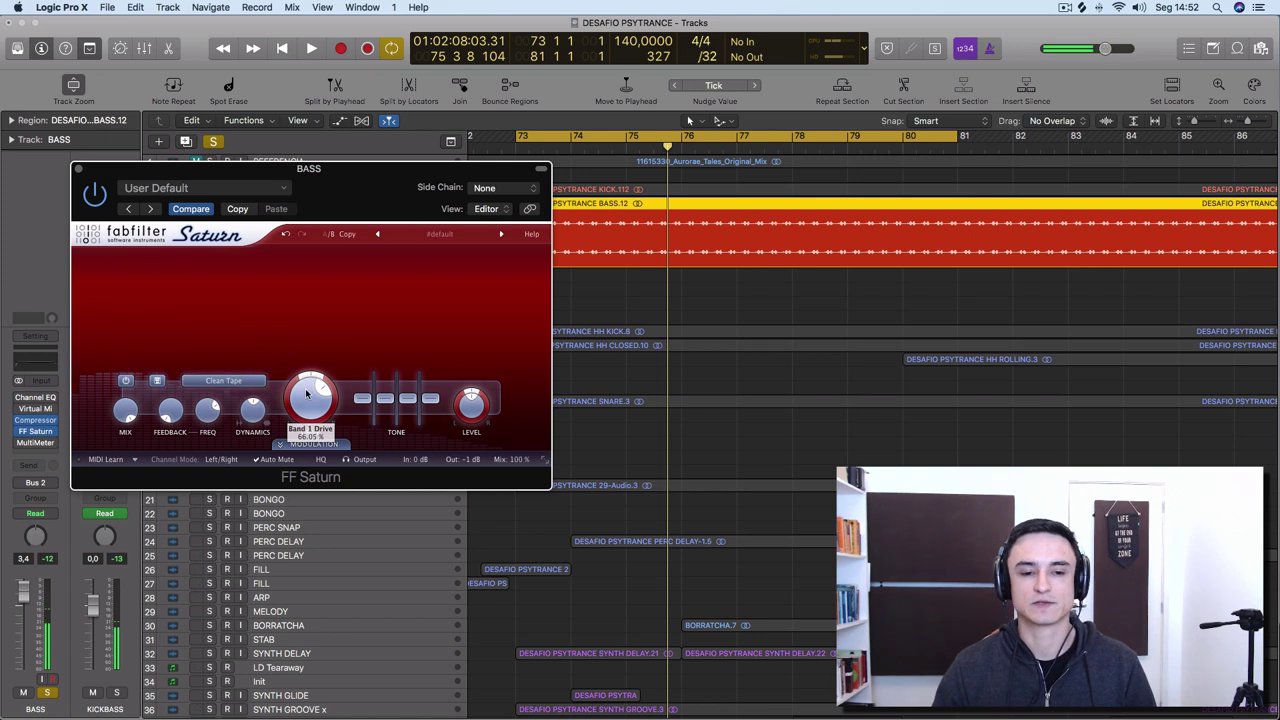
key("space")
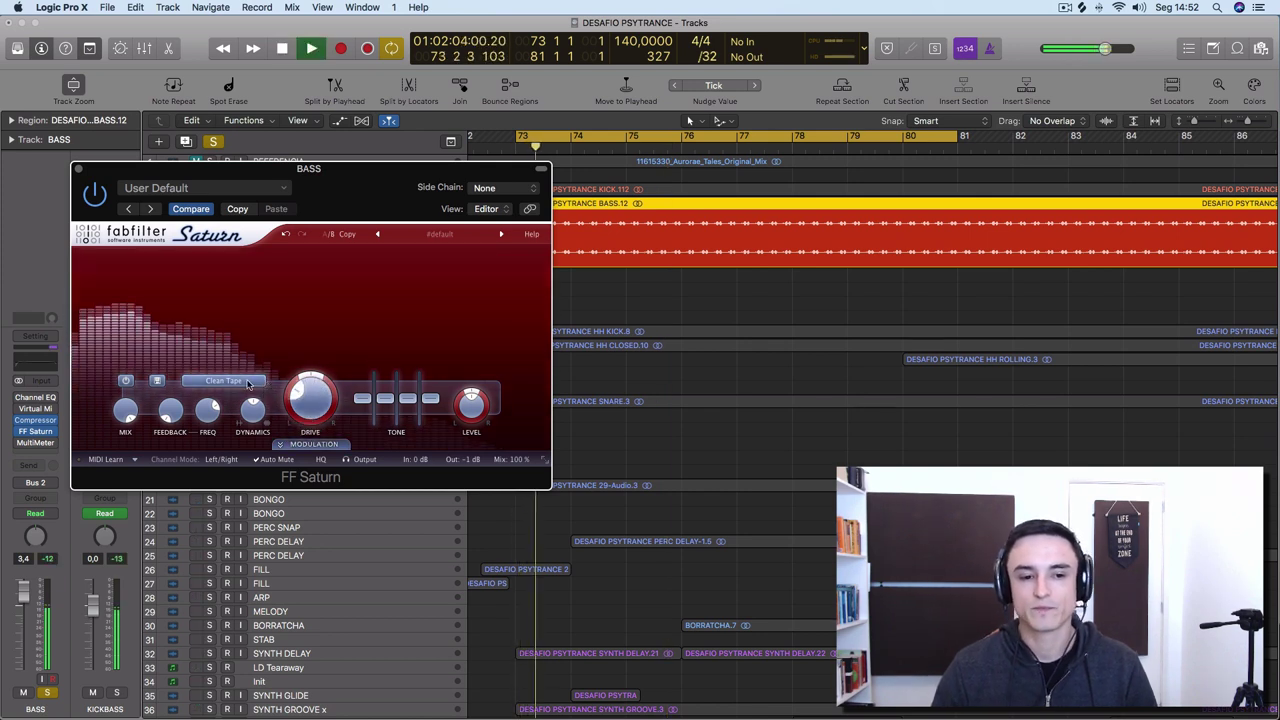
key("space")
Step: Change Saturn's distortion style to Gentle Saturation, raise the Band 1 Drive to about 92 % while the bass plays, and stop
left_click(248, 385)
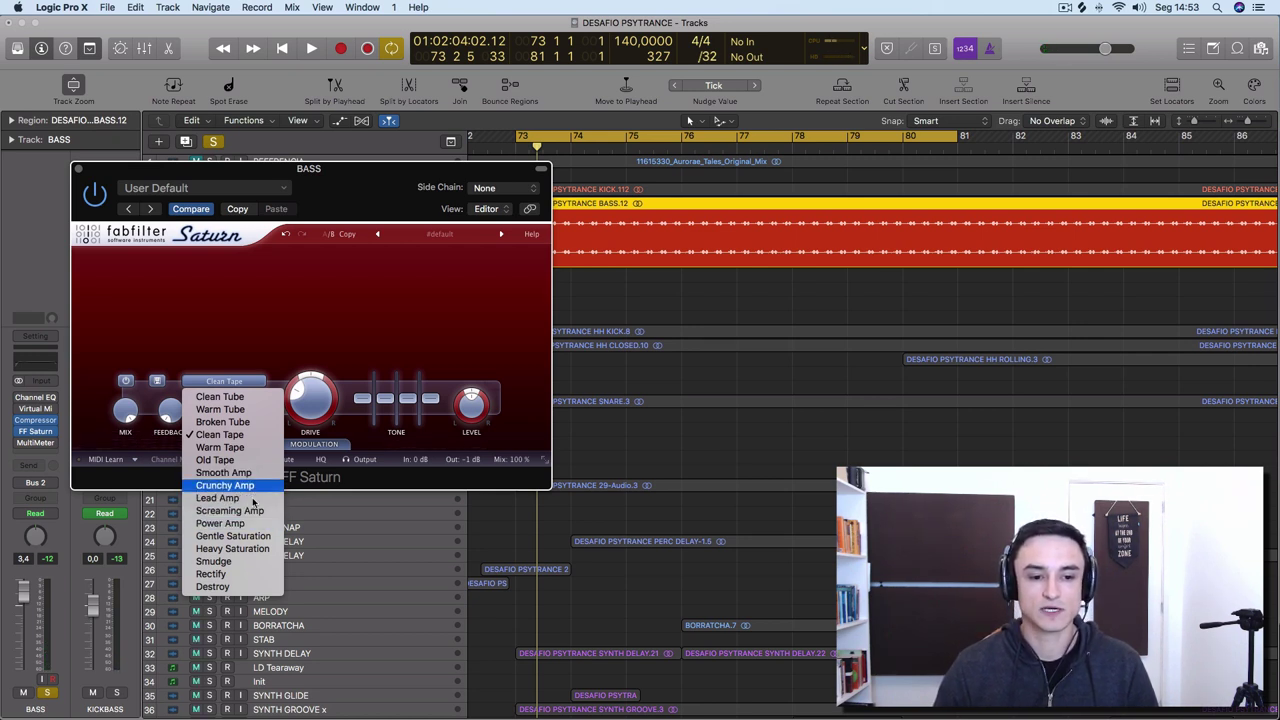
left_click(257, 537)
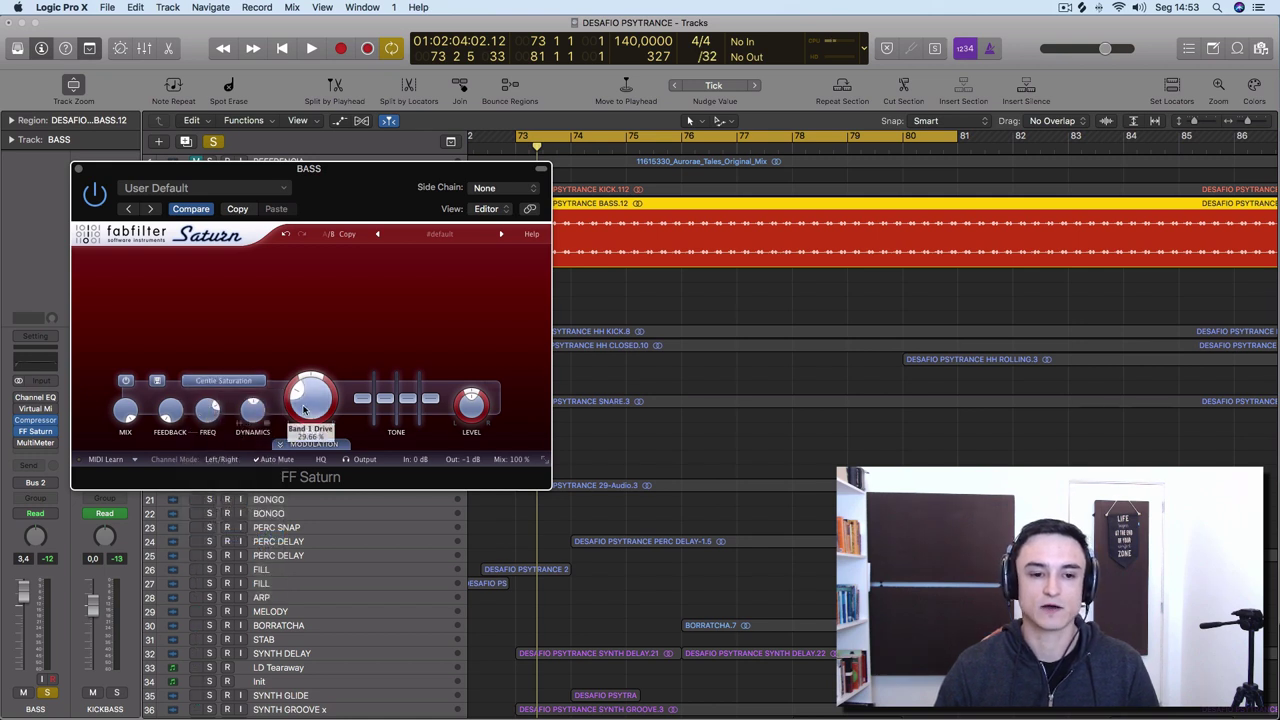
key("space")
left_click_drag(309, 405, 314, 320)
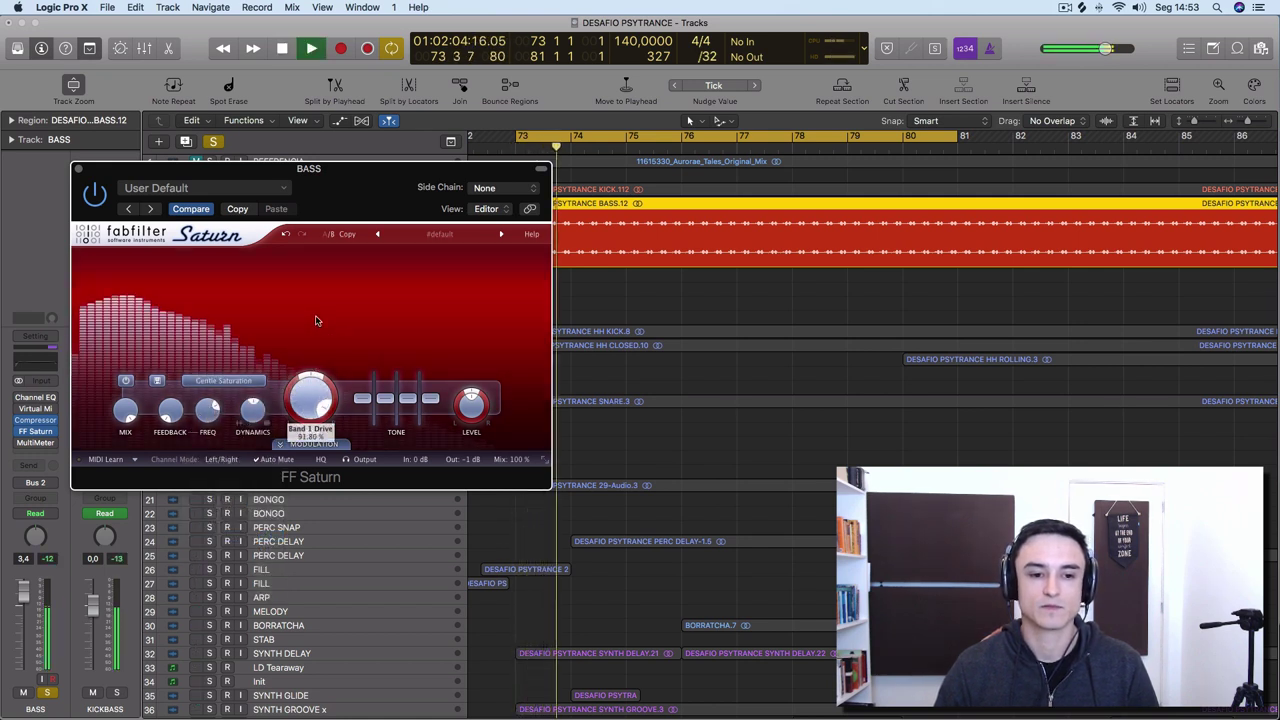
key("space")
Step: Change Saturn's distortion style to Smudge and vary the Band 1 Drive while the bass plays
left_click(246, 381)
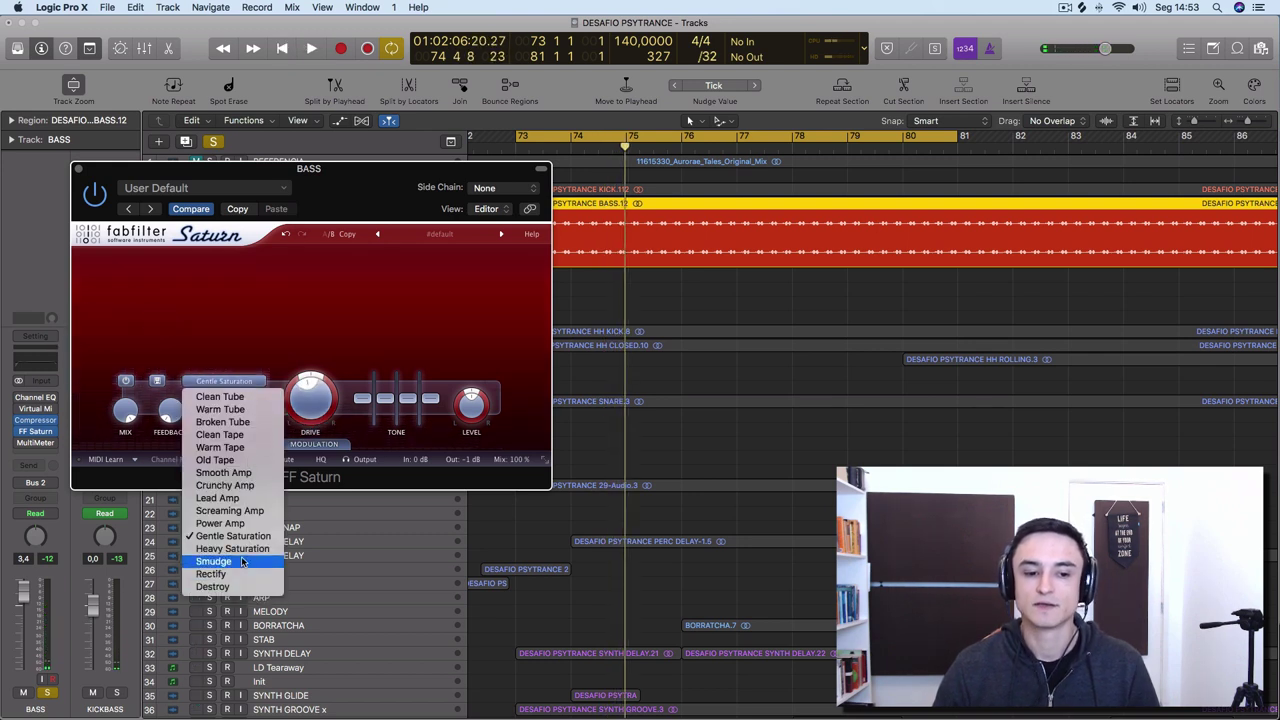
left_click(242, 562)
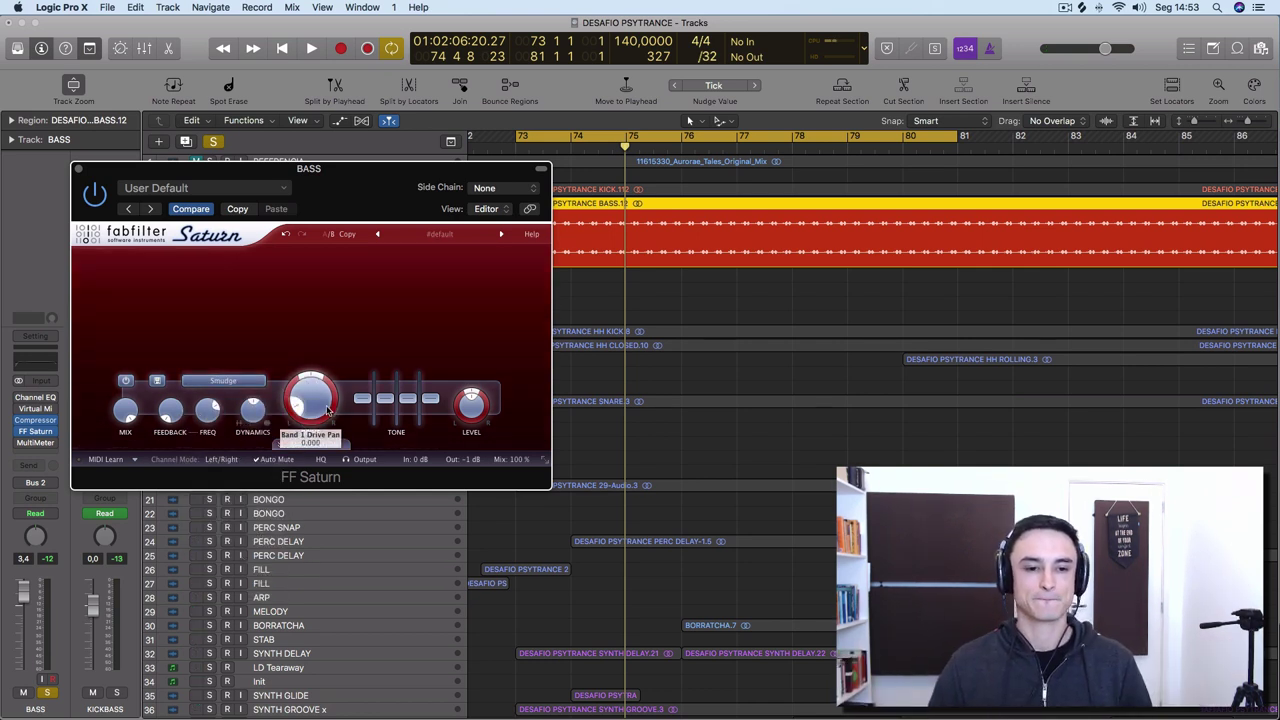
key("space")
left_click_drag(322, 408, 308, 366)
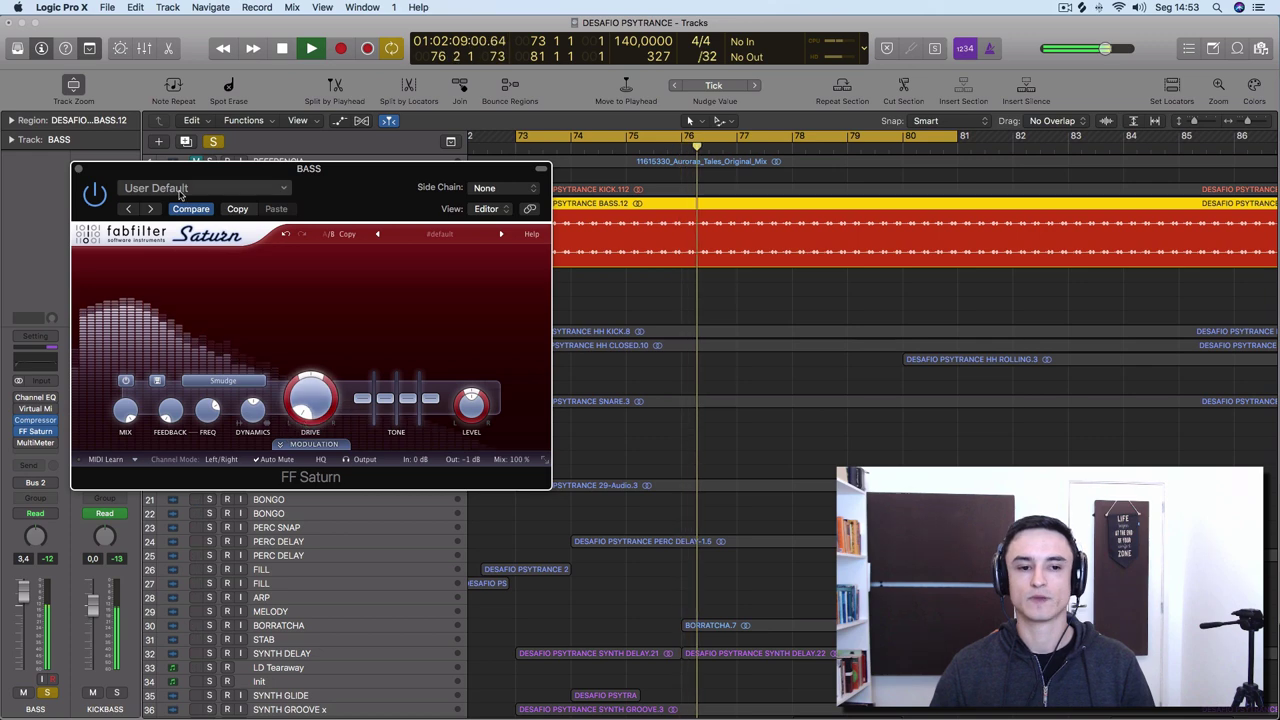
Step: Solo and play the VOCAL track from bar 38, open its FF Saturn, and look over the preset categories
scroll(823, 352, "down", 15)
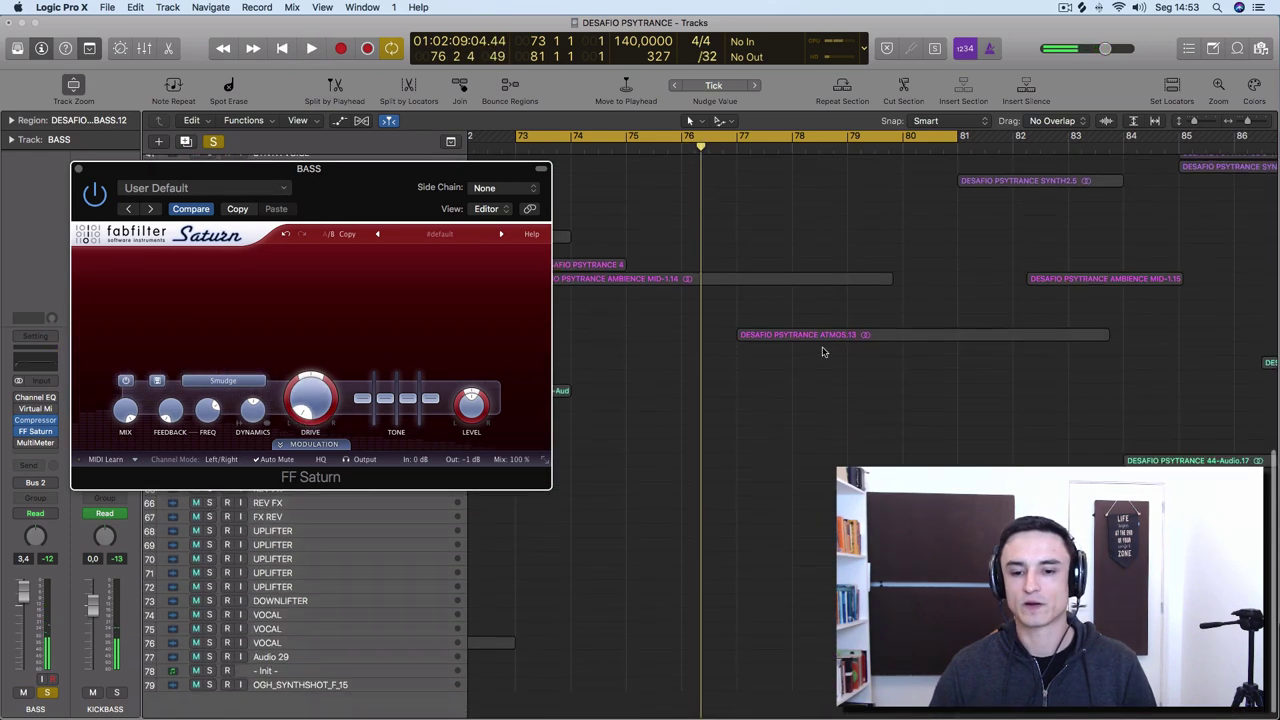
scroll(823, 352, "left", 20)
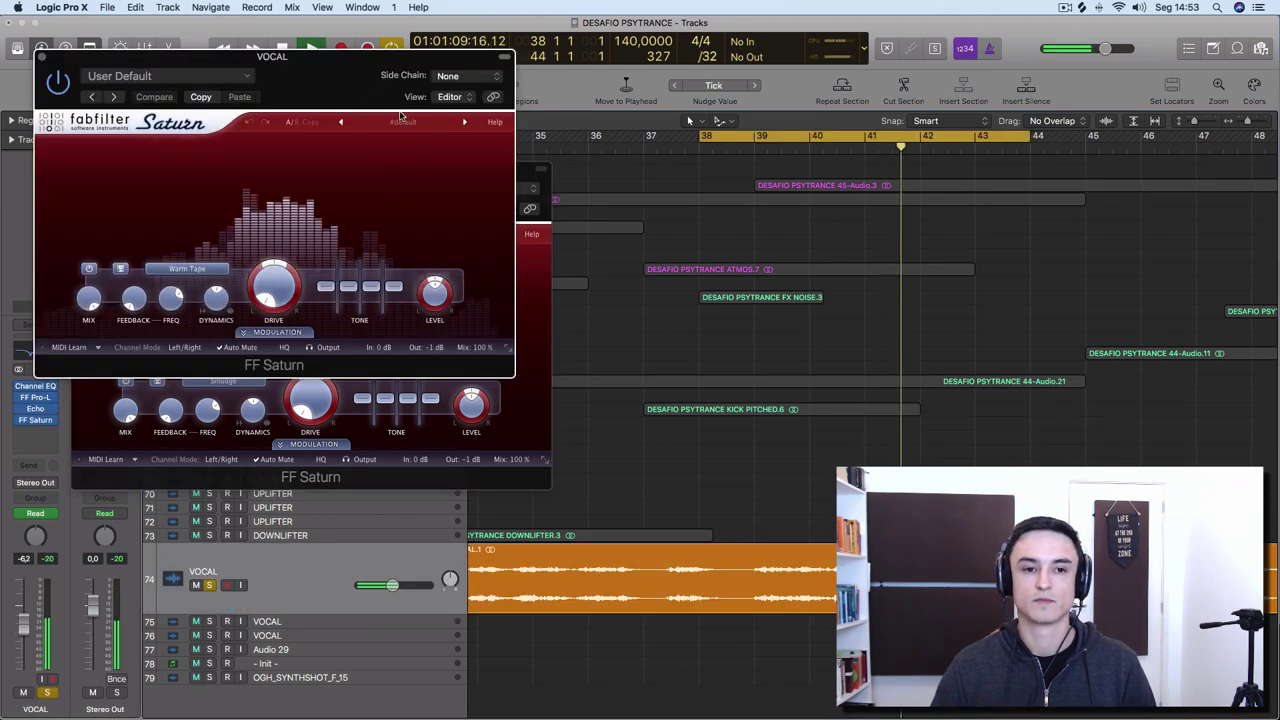
left_click(410, 123)
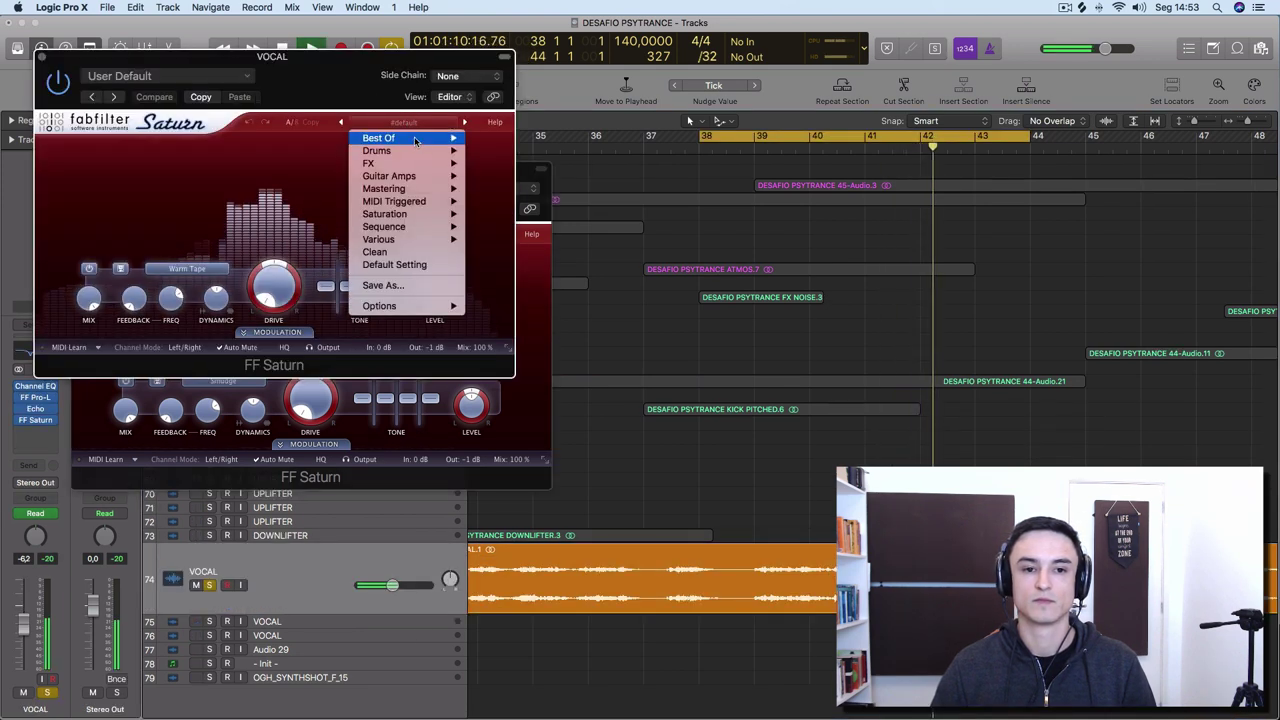
left_click(174, 271)
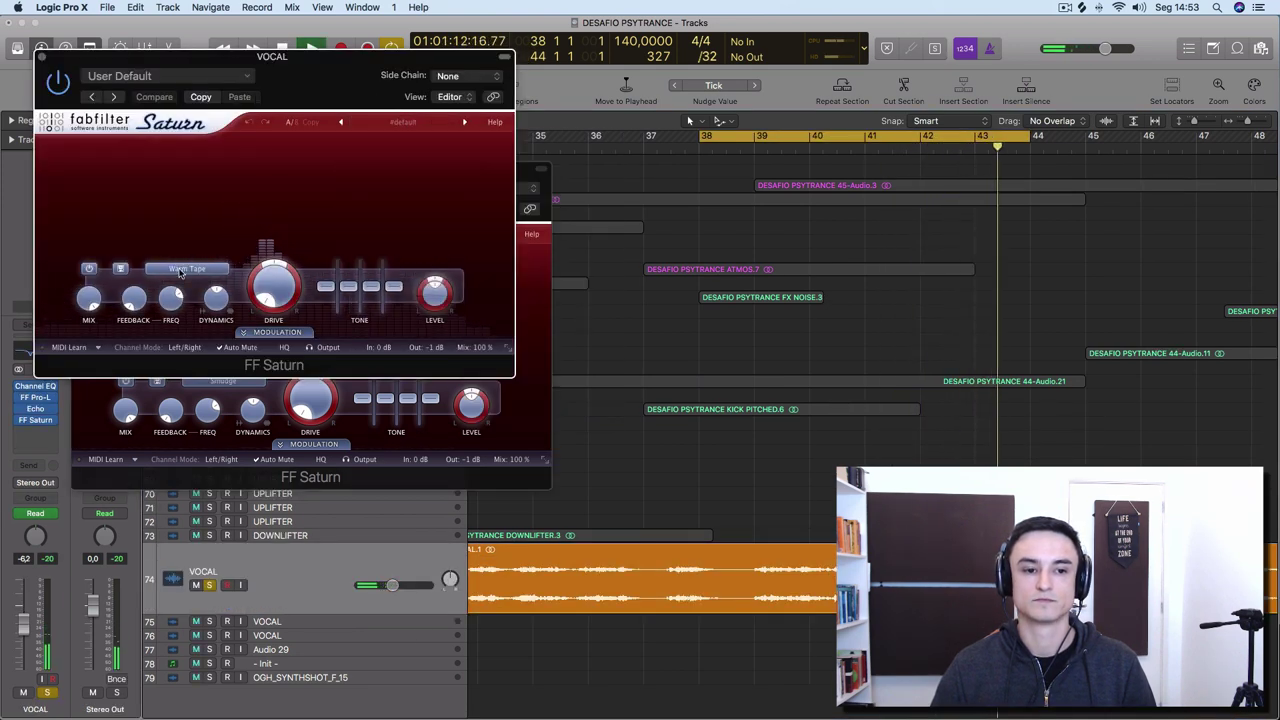
Step: Change the vocal Saturn's distortion style to Smudge, vary its Drive during playback, and close that plug-in window
left_click(174, 271)
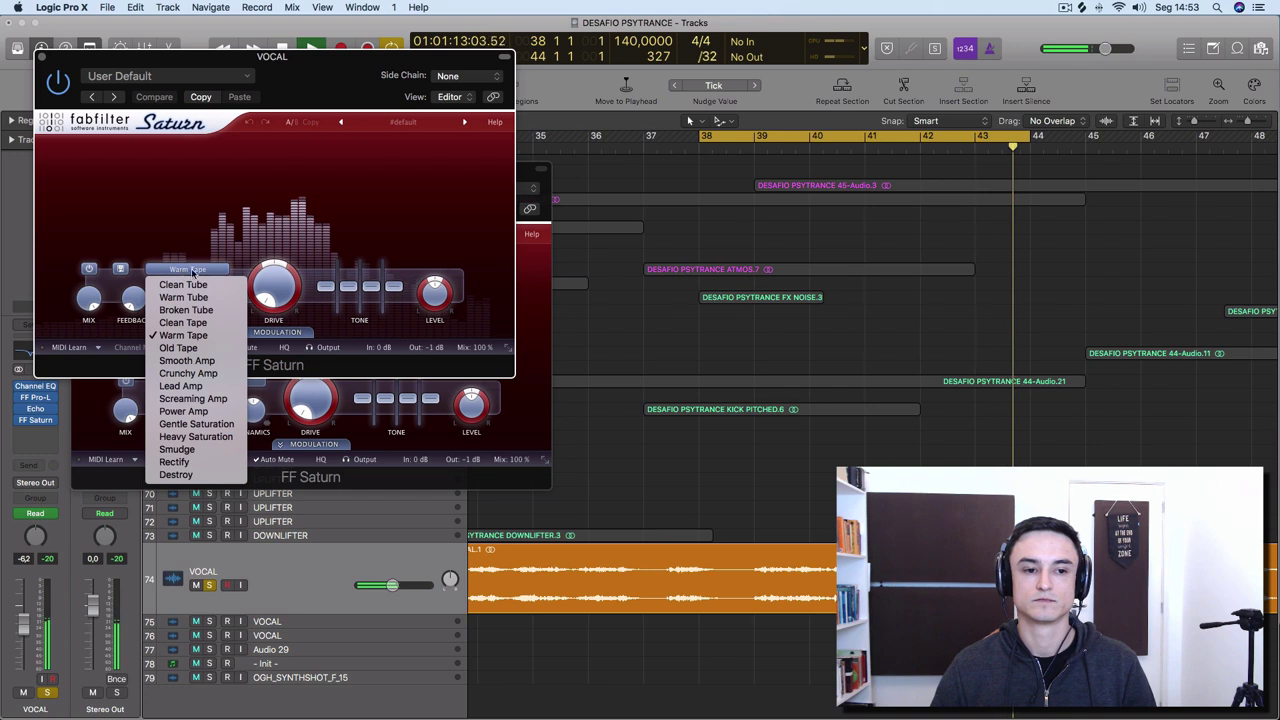
left_click(228, 449)
left_click_drag(279, 266, 237, 311)
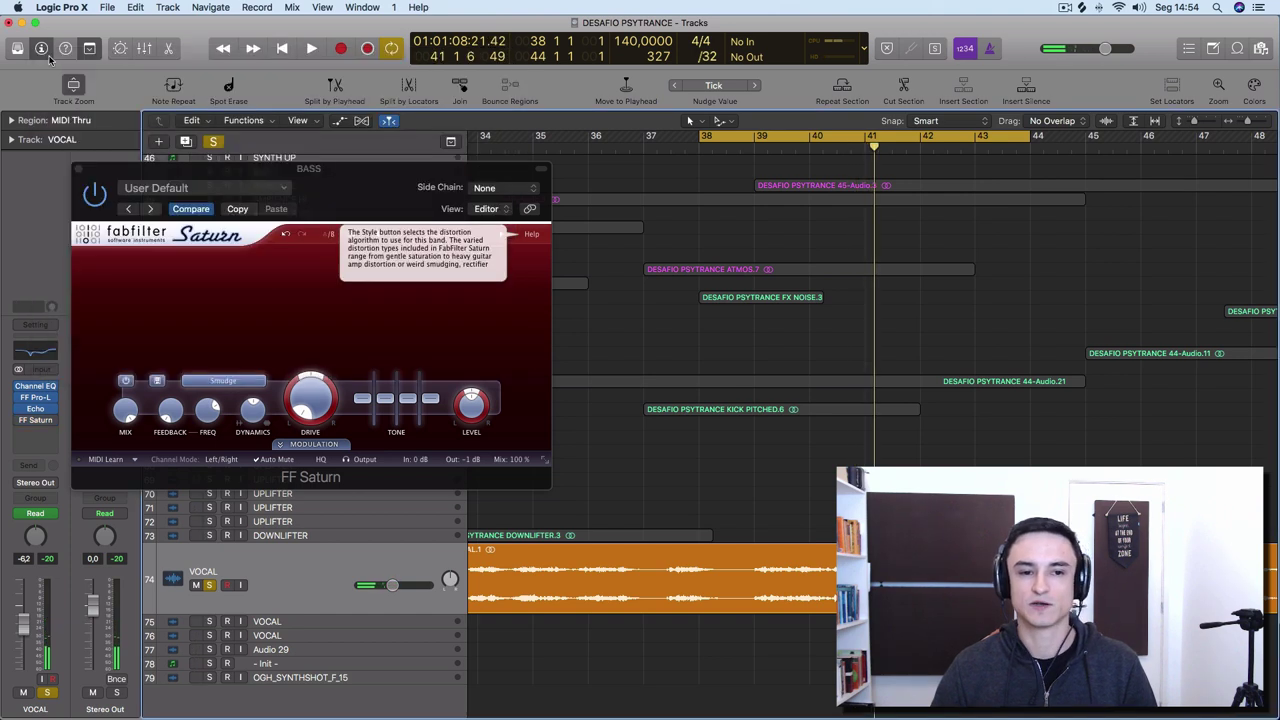
left_click(41, 57)
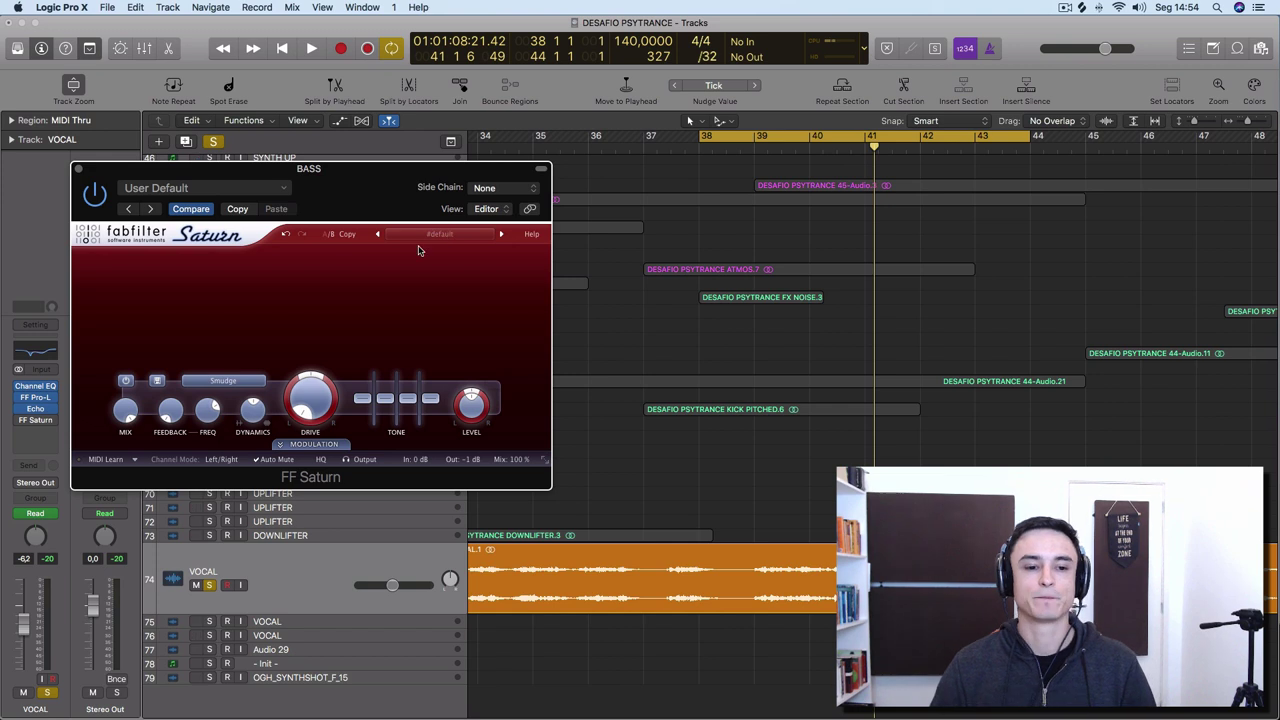
Step: Set the bass Saturn's distortion style to Rectify and play the soloed bass from bar 49 while lowering the Band 1 Drive to 0 %
left_click(191, 381)
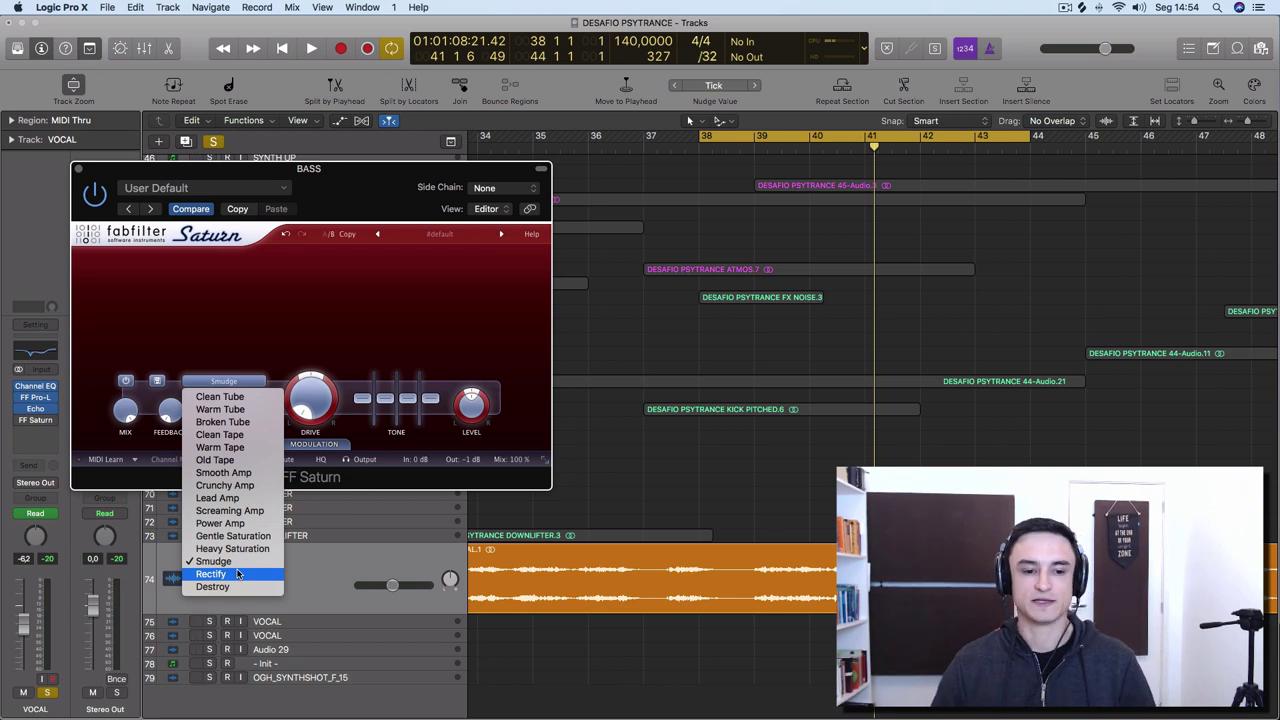
left_click(237, 578)
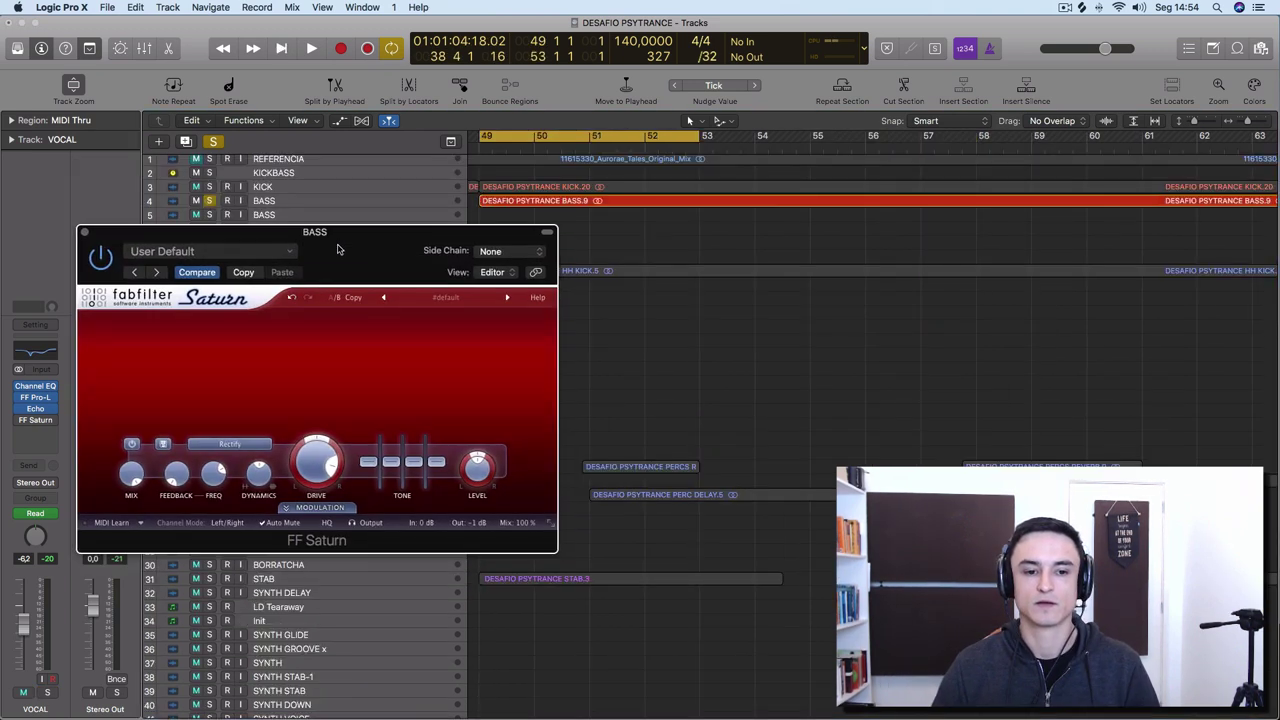
key("space")
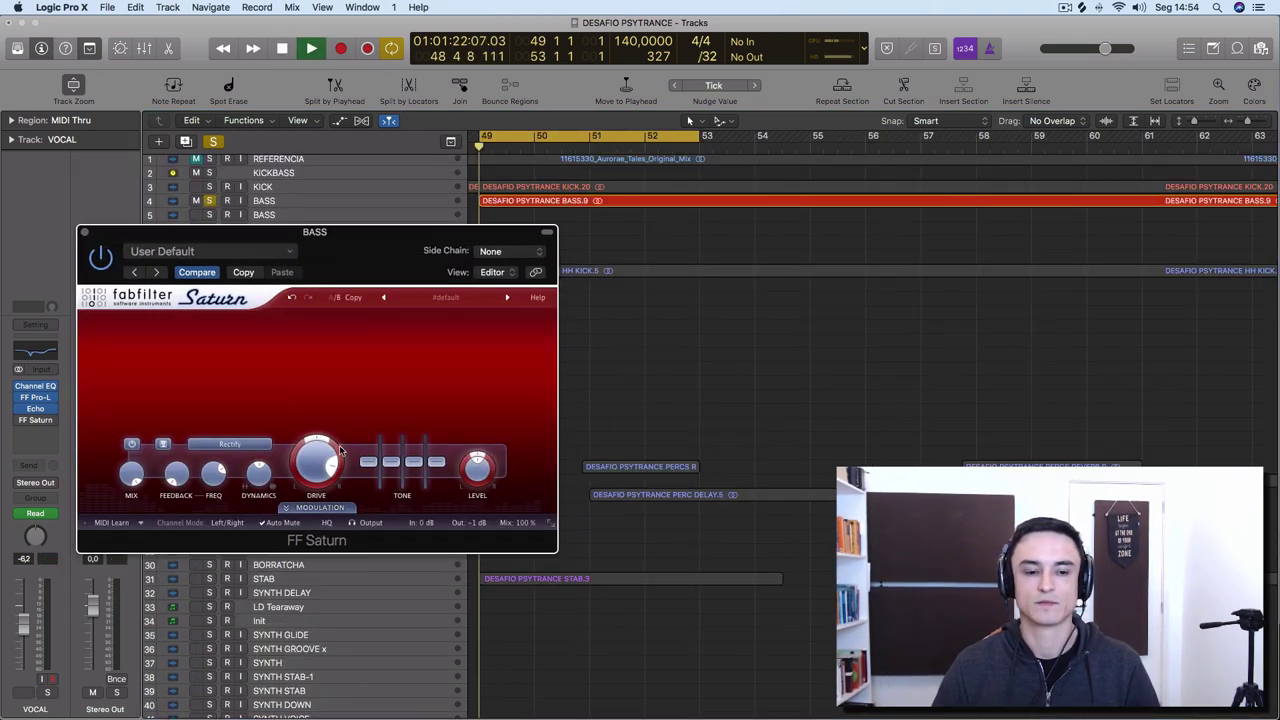
mouse_move(318, 480)
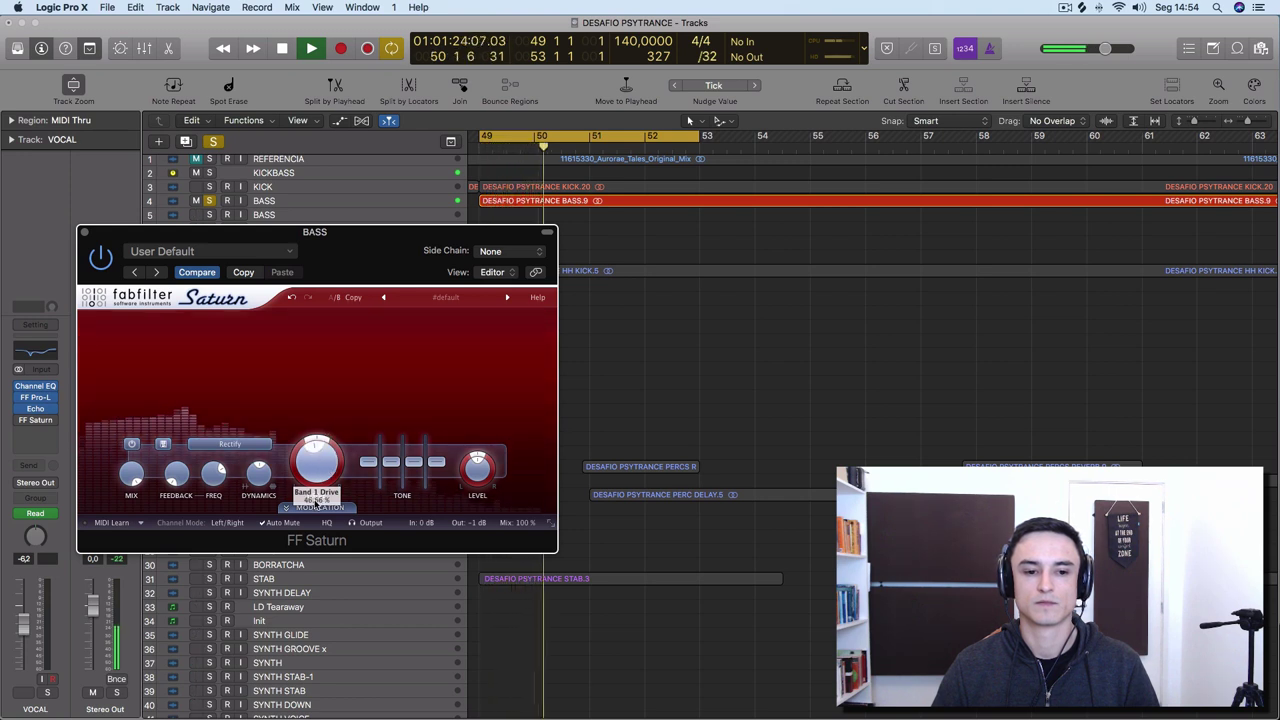
left_click_drag(317, 503, 320, 606)
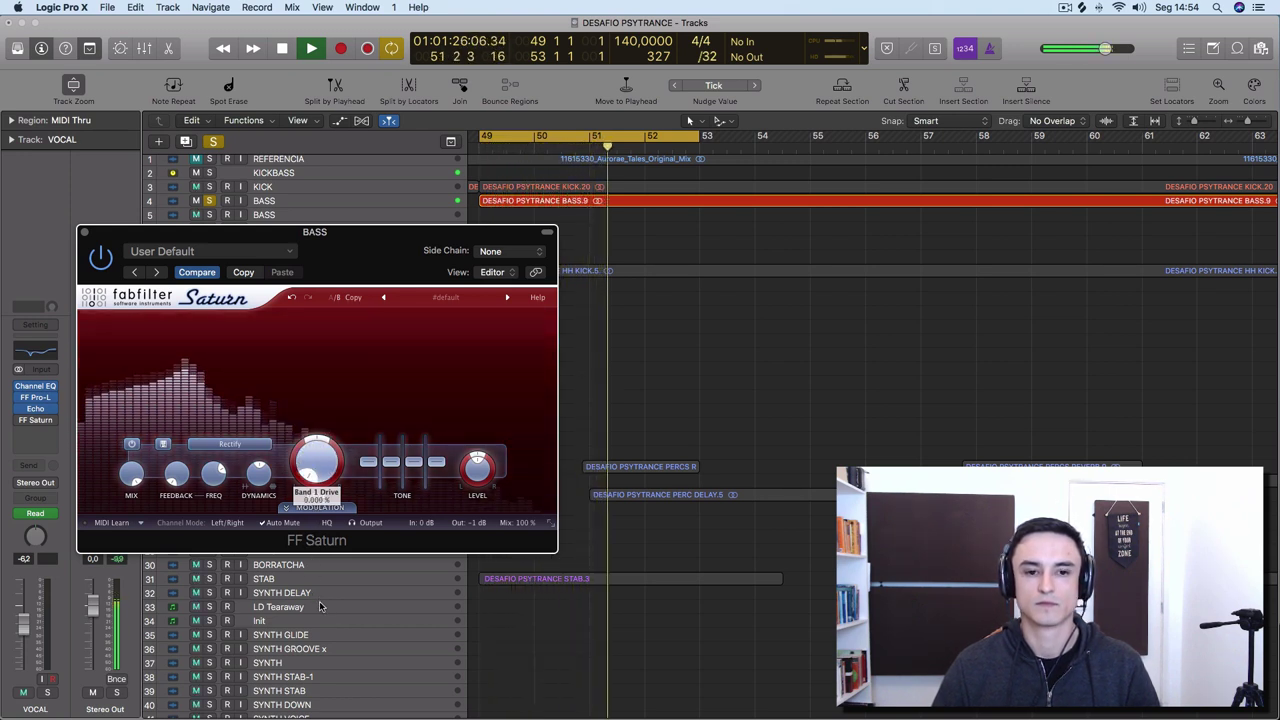
Step: Change the bass Saturn's distortion style to Destroy, vary the Band 1 Drive during playback, and solo the KICK track alongside the bass
left_click(250, 446)
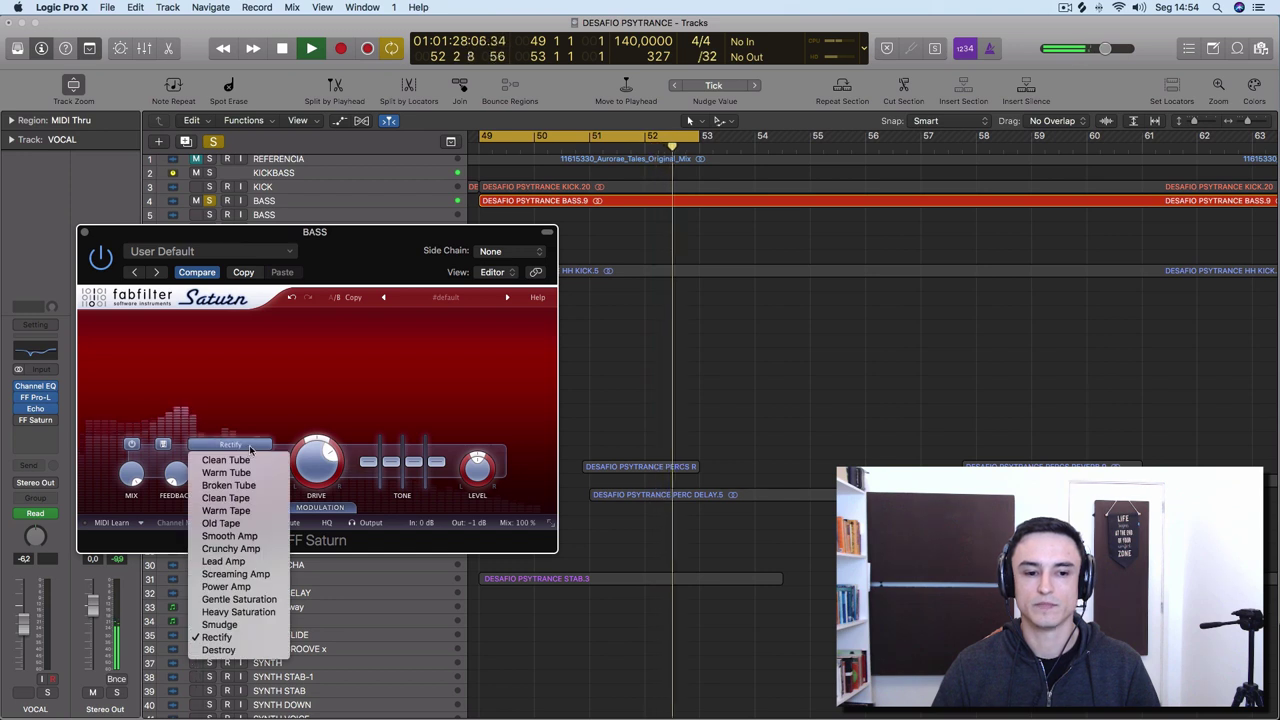
left_click(218, 650)
mouse_move(313, 492)
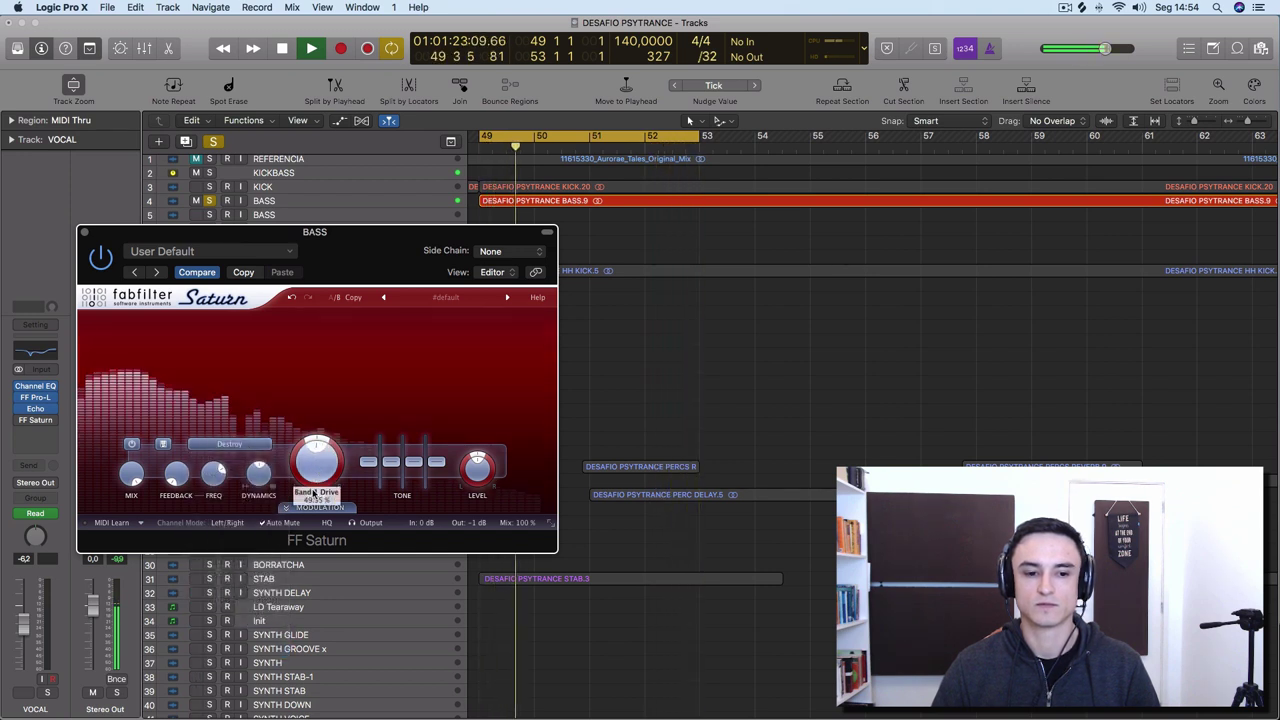
left_click_drag(310, 522, 317, 485)
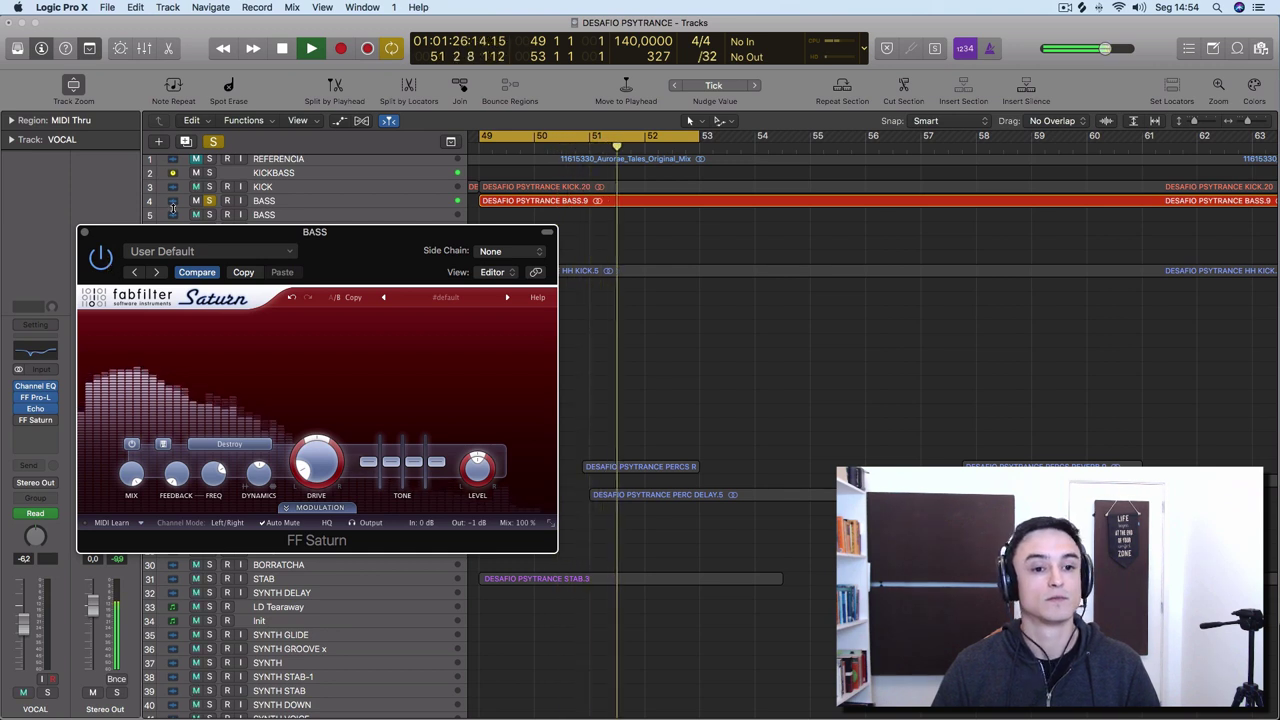
left_click(209, 187)
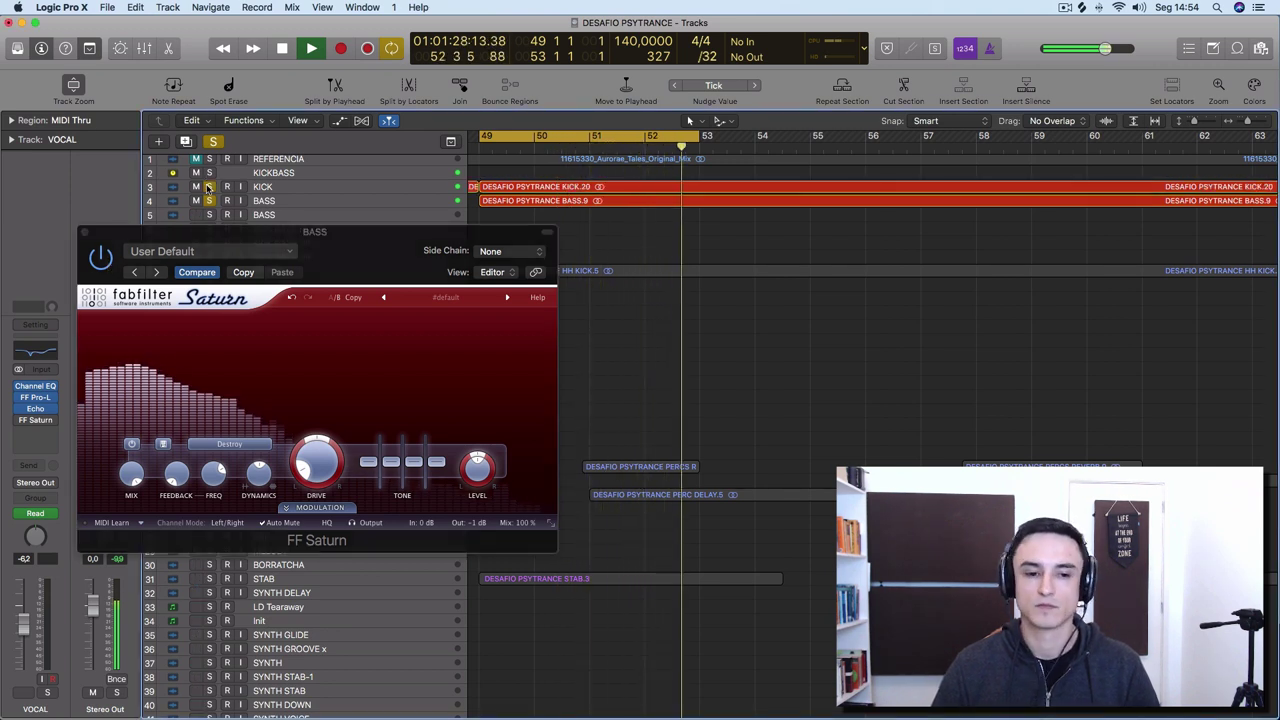
mouse_move(312, 450)
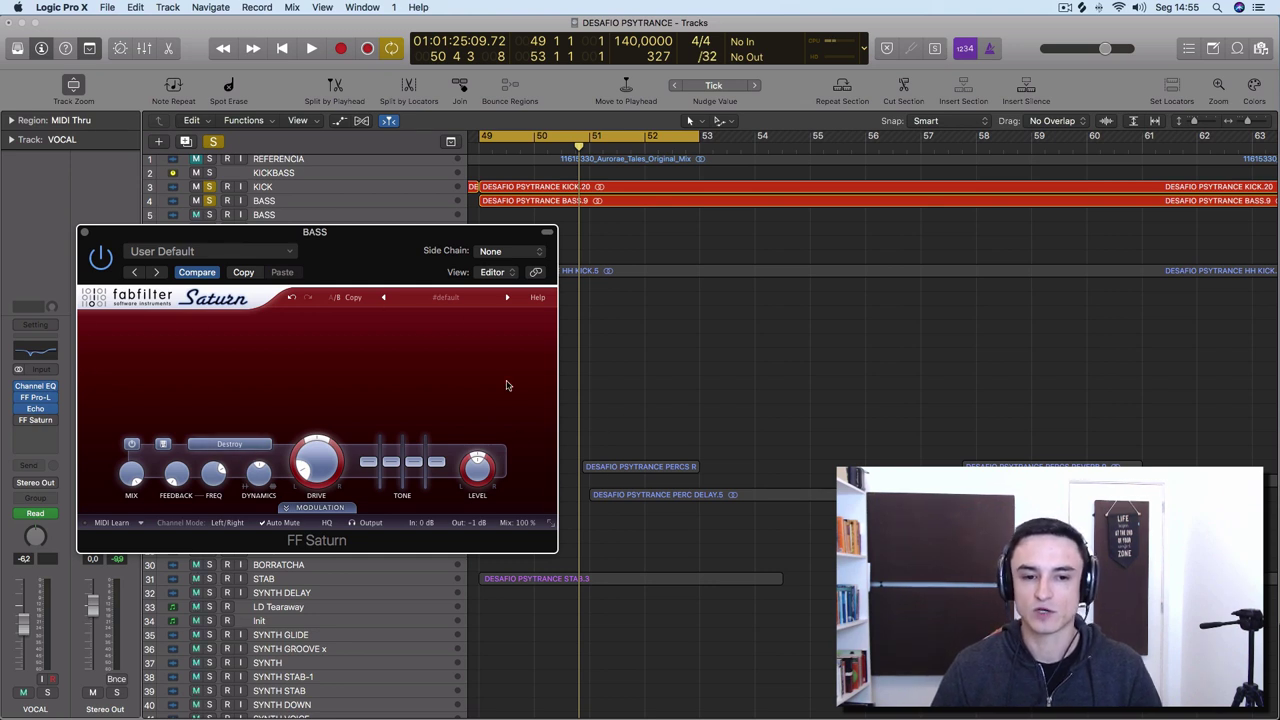
Step: Split the bass Saturn into three frequency bands with the lowest crossover at about 125 Hz, and select each band in turn
left_click(205, 321)
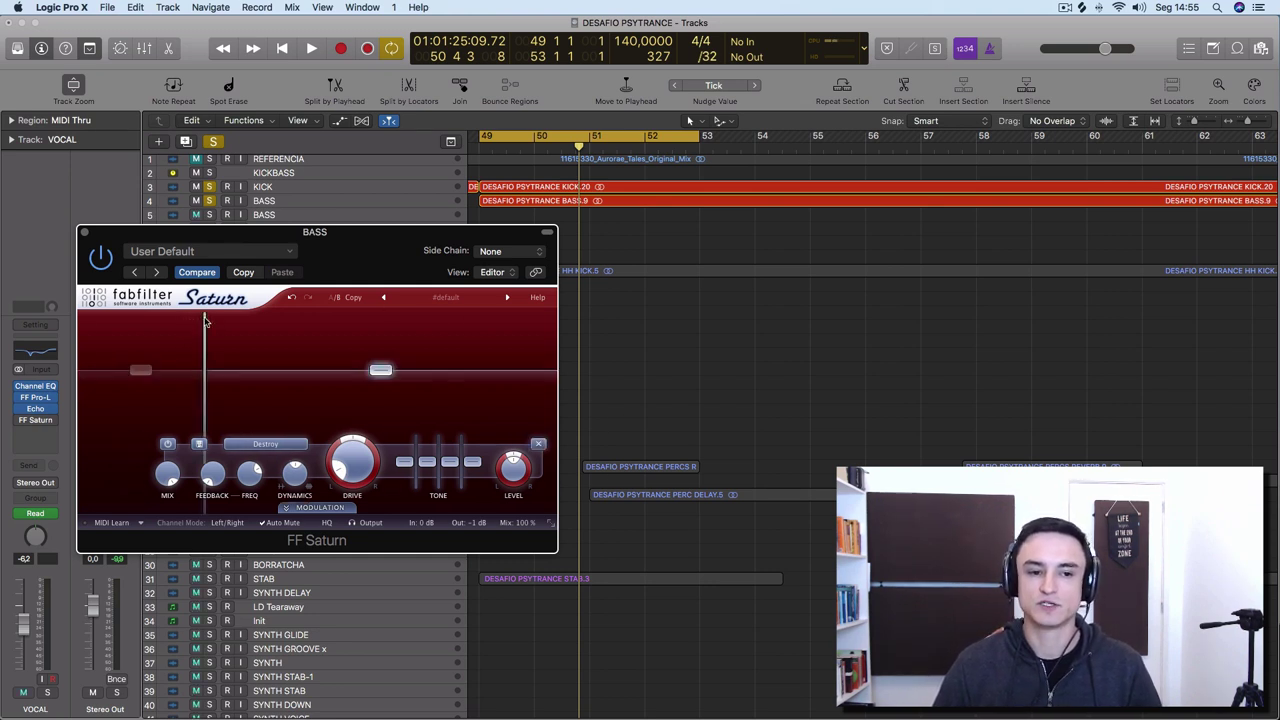
left_click(395, 320)
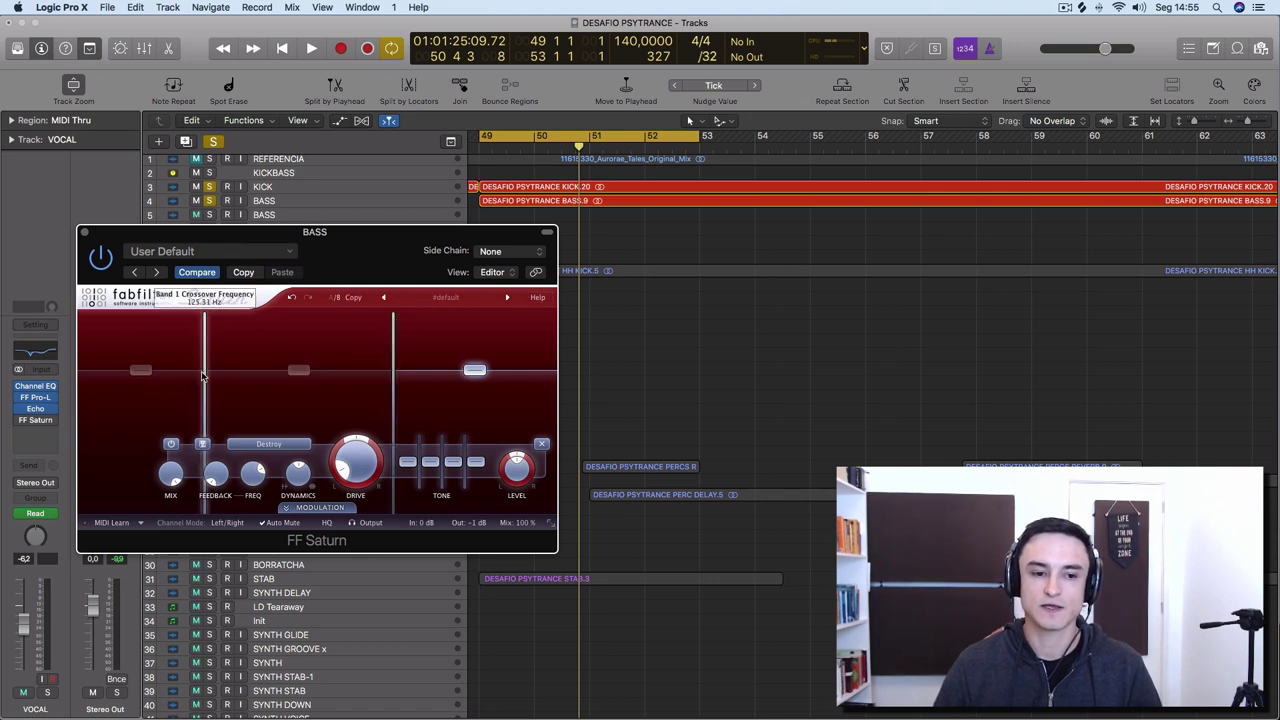
left_click(156, 406)
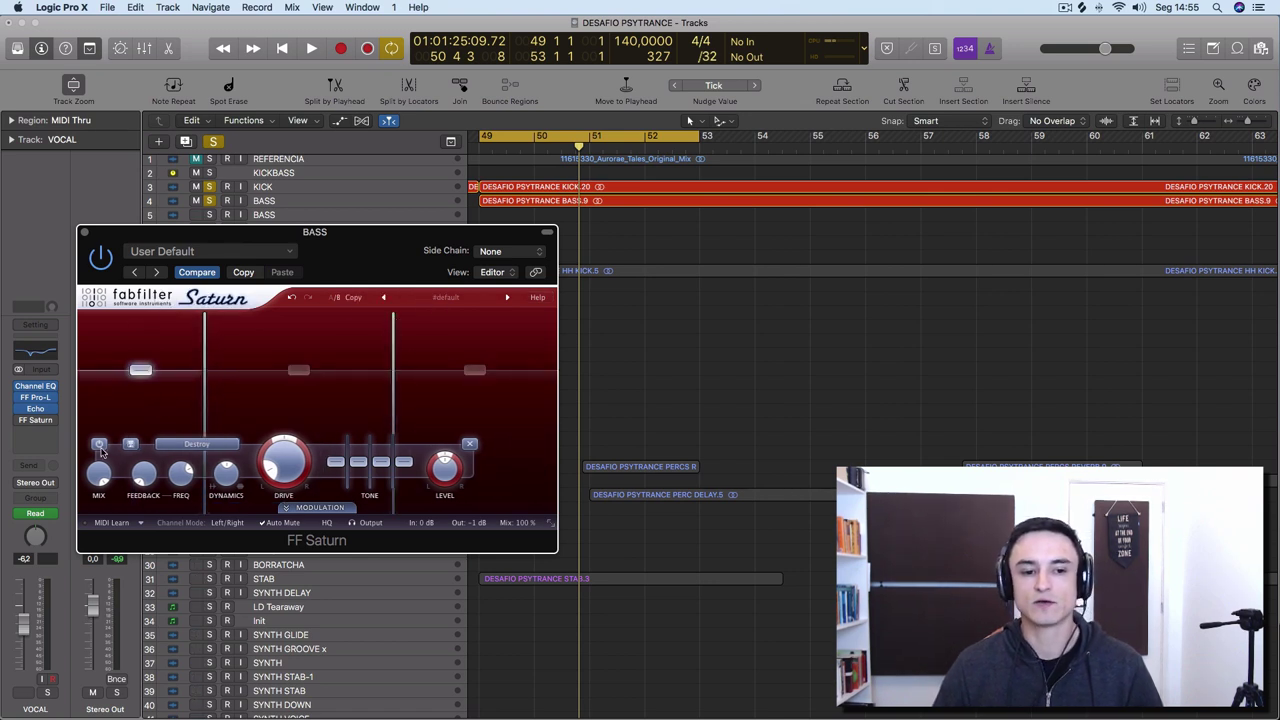
left_click(330, 394)
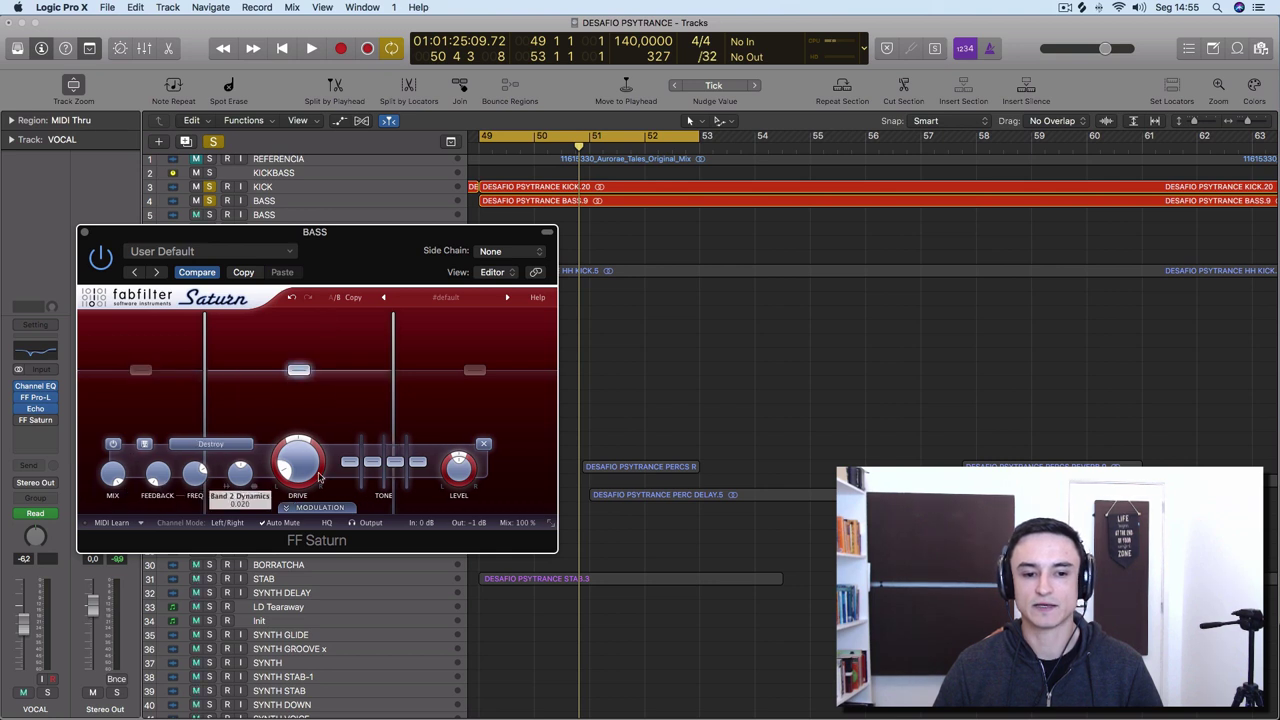
left_click(462, 405)
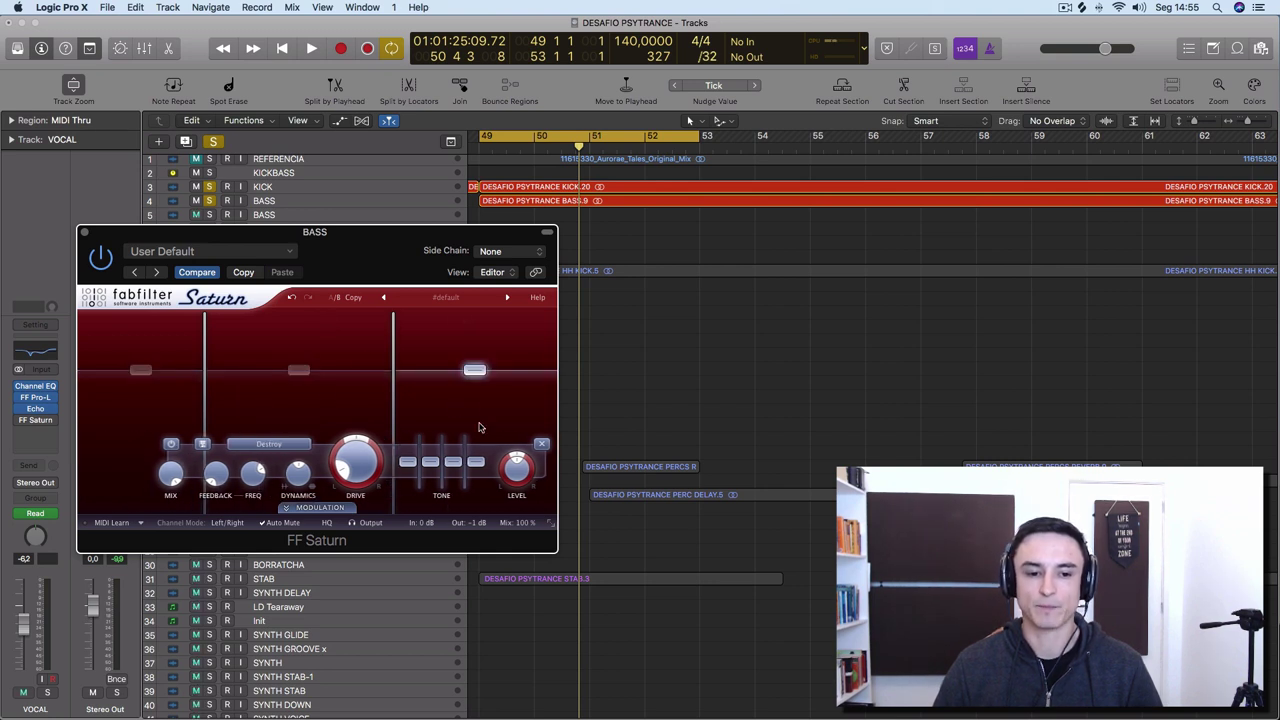
left_click(142, 418)
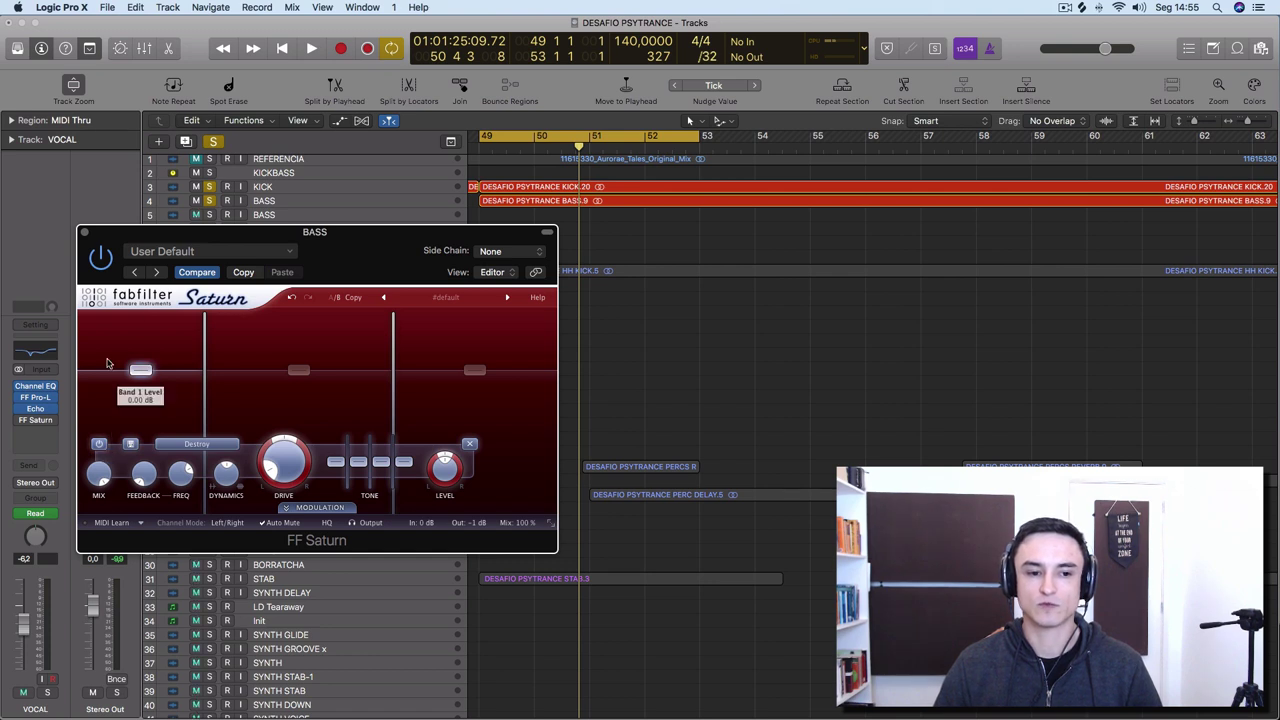
Step: Lower the Band 1 crossover frequency, play the kick and bass briefly, and bypass Band 1's distortion
left_click_drag(205, 385, 188, 389)
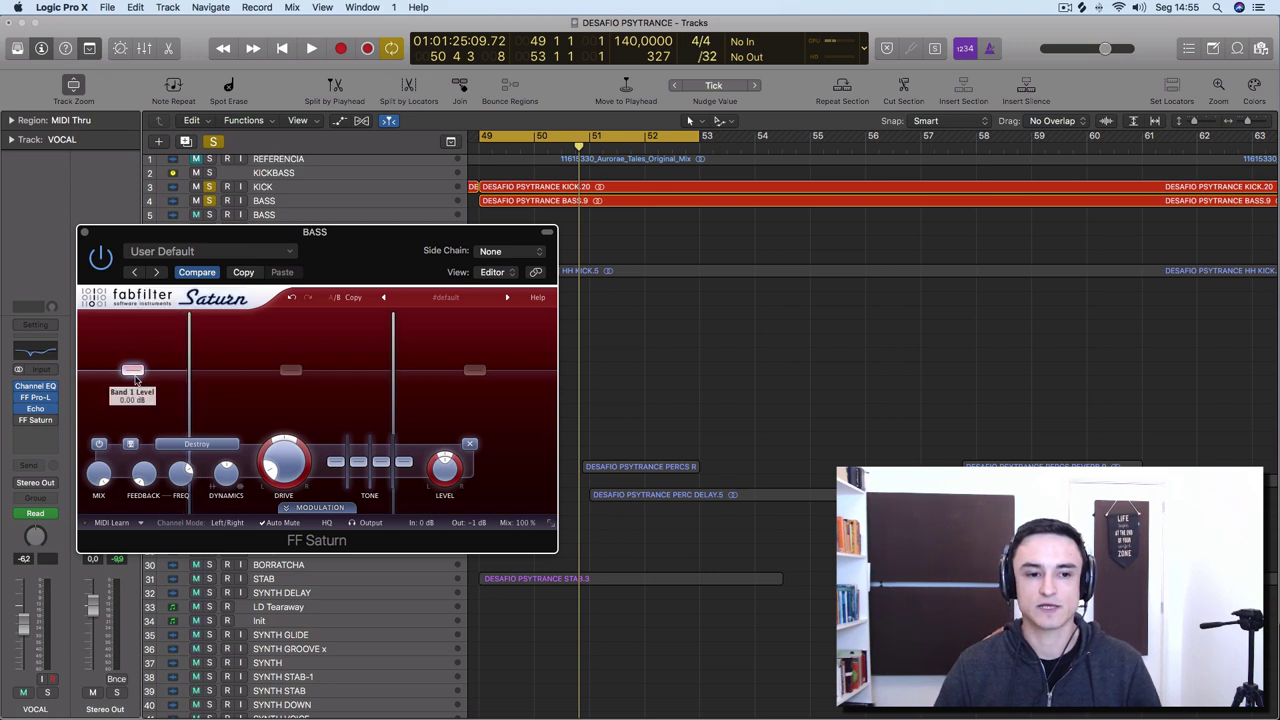
key("space")
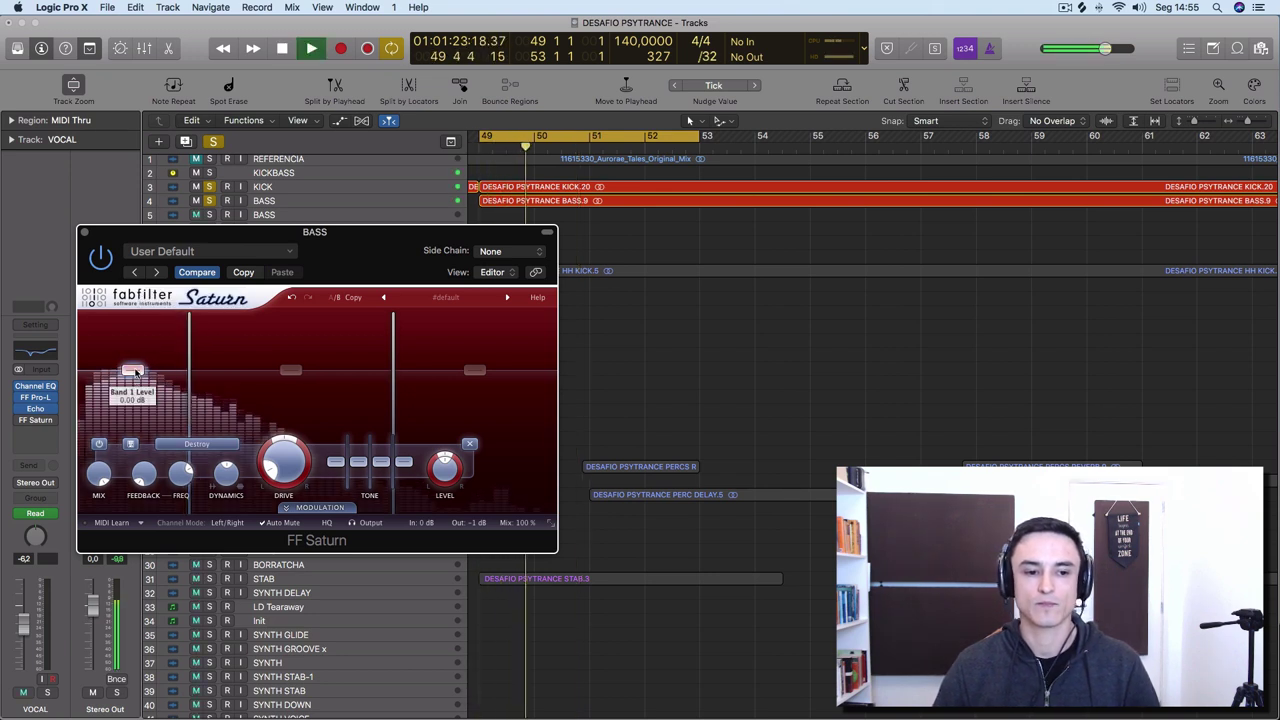
key("space")
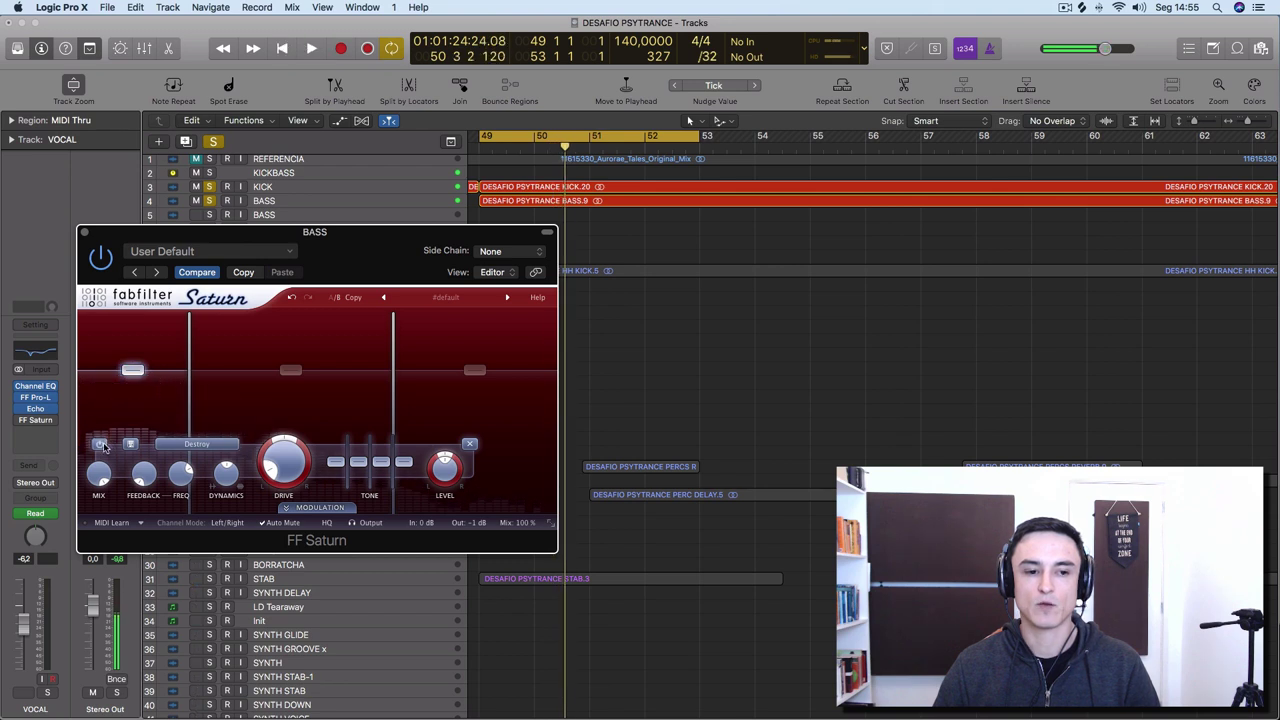
left_click(100, 444)
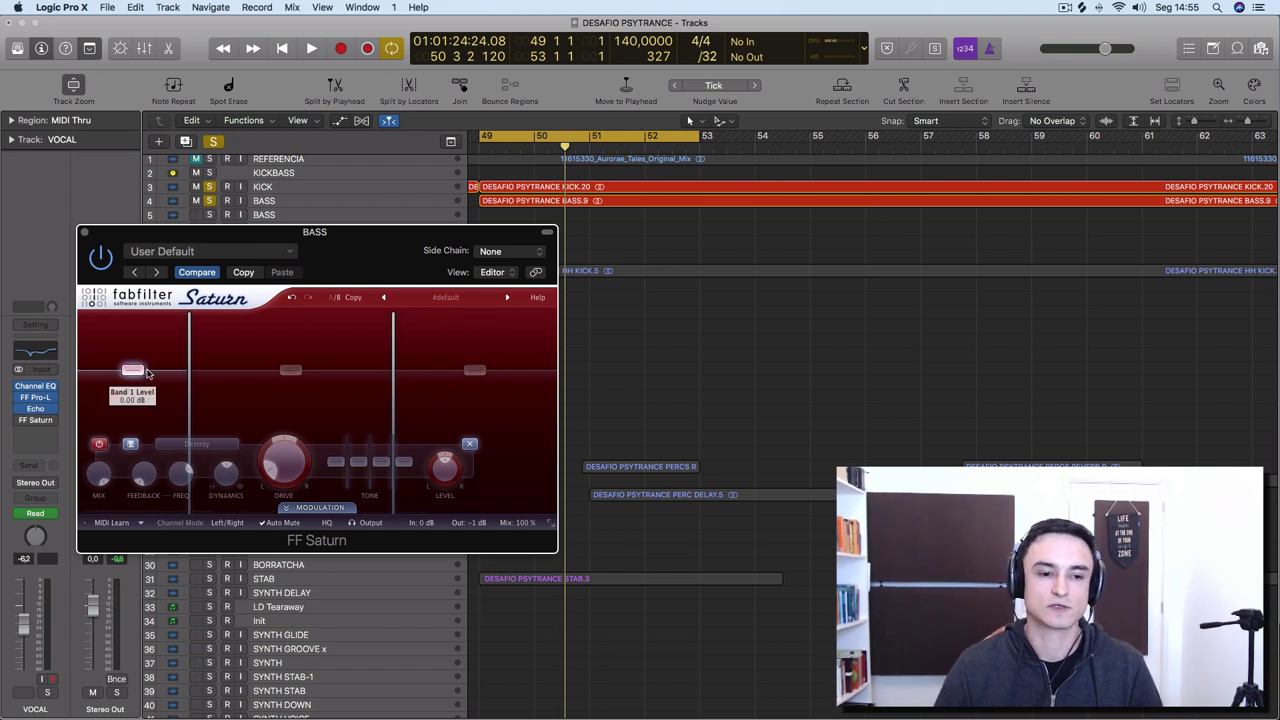
Step: Re-enable Band 1's distortion, sweep its Mix down to about 9 % and back up during playback, and bypass the band again
left_click(99, 446)
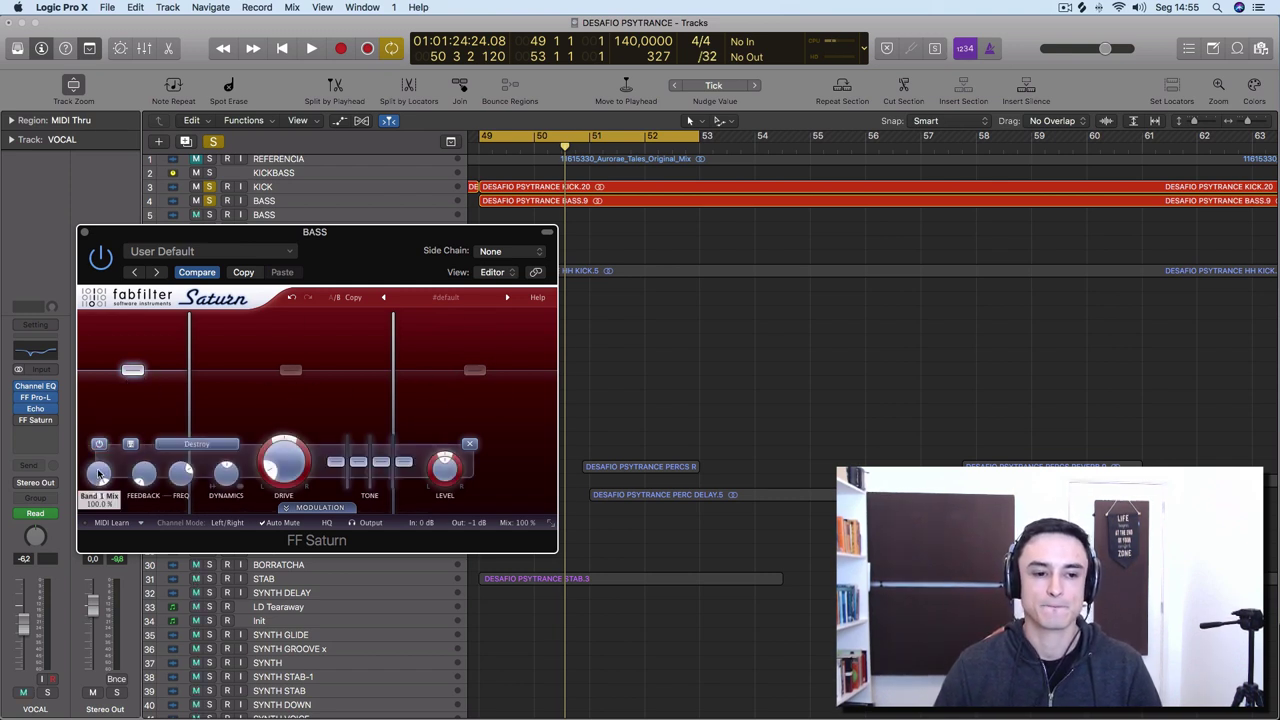
key("space")
left_click_drag(99, 474, 97, 497)
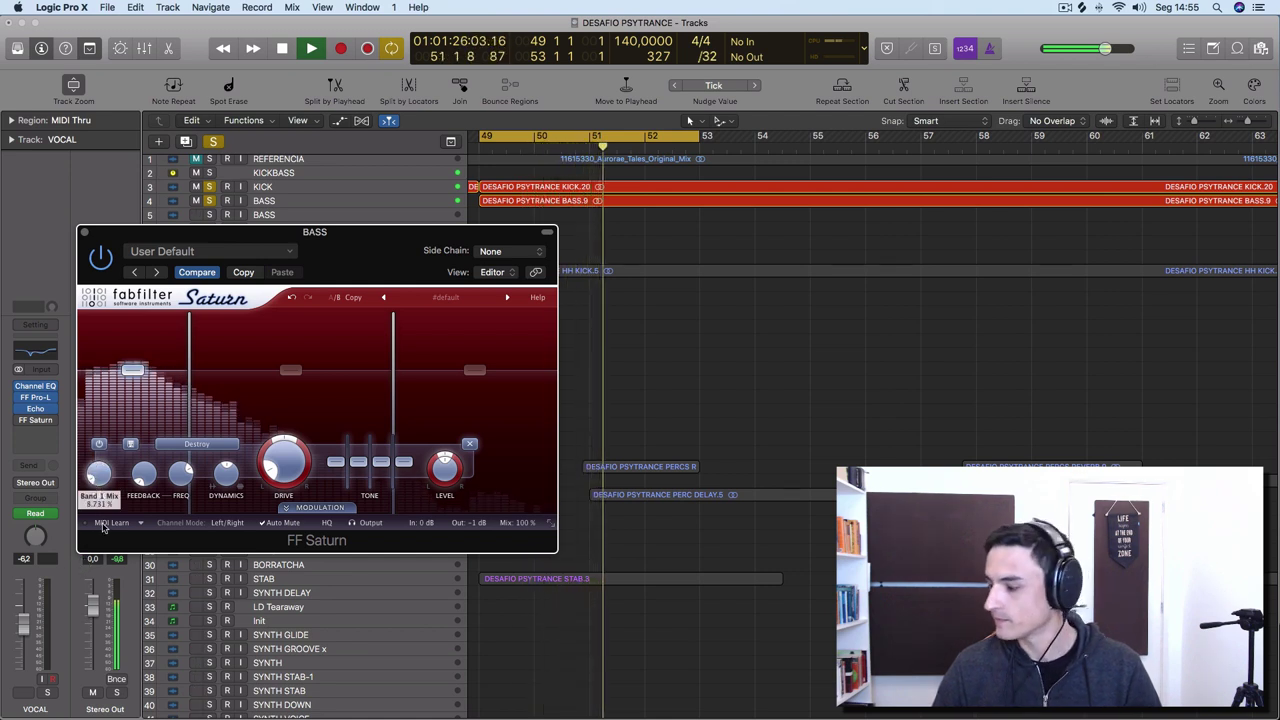
left_click_drag(102, 525, 97, 408)
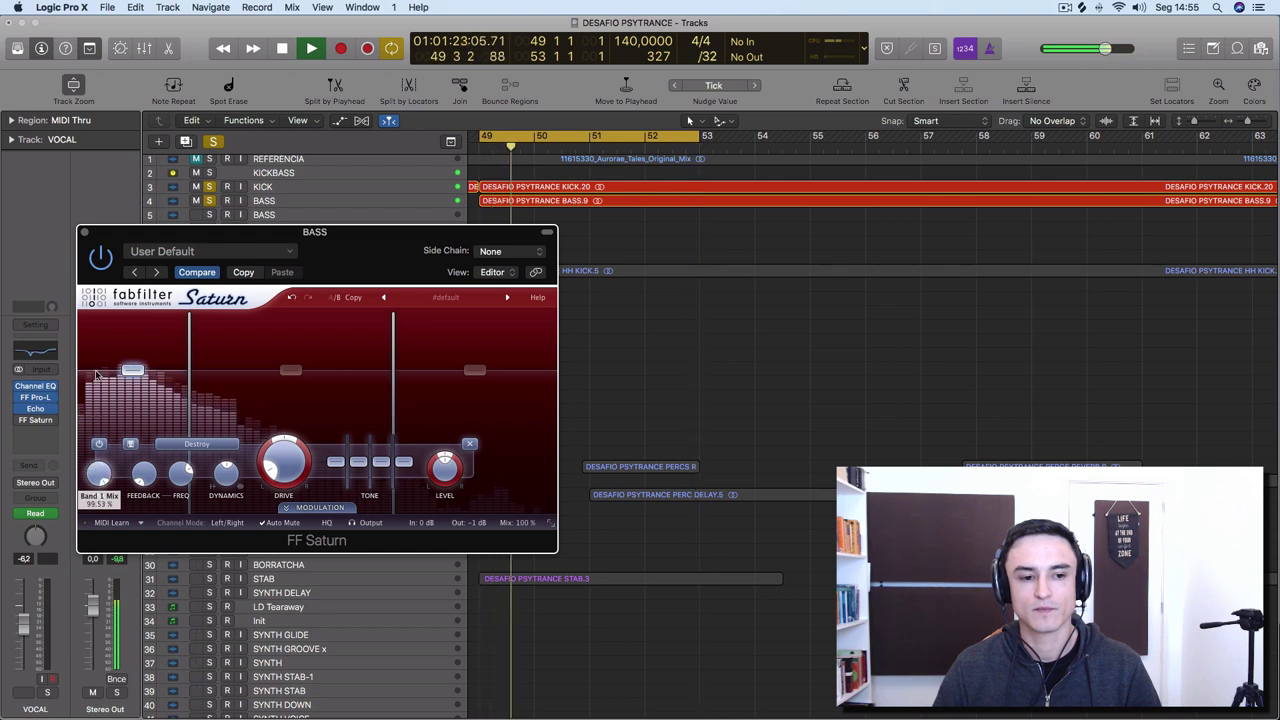
left_click(100, 444)
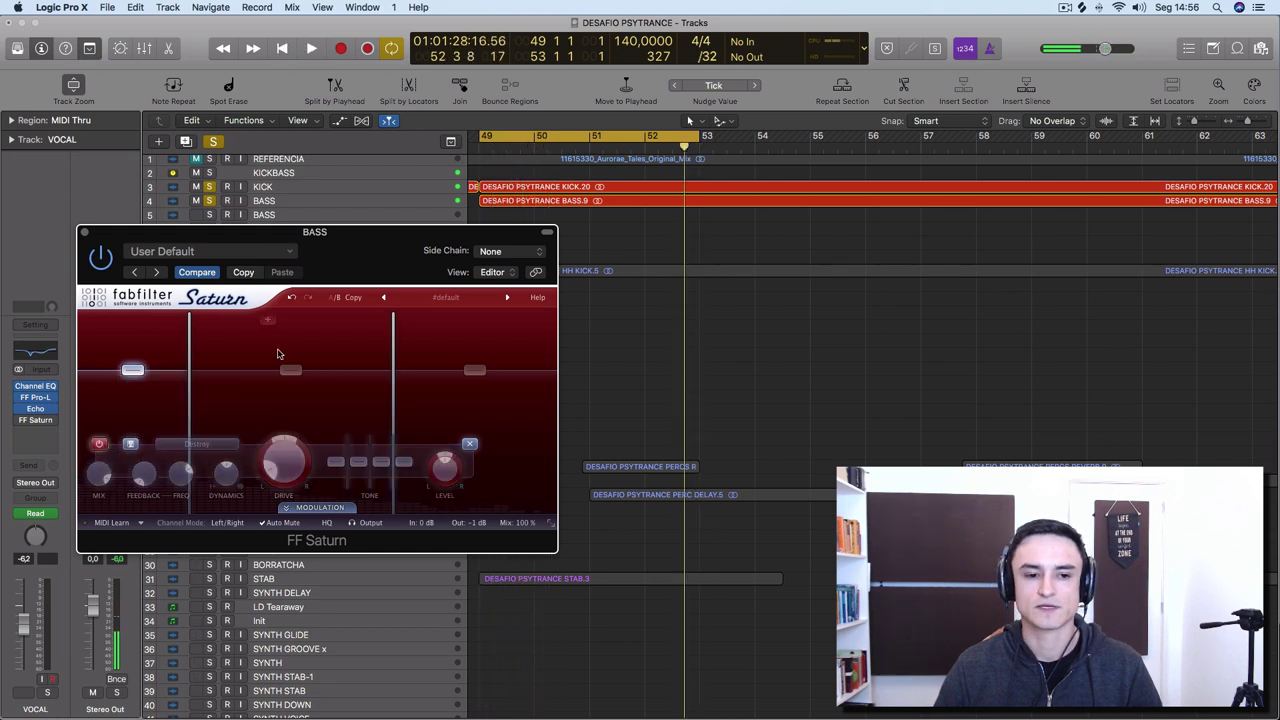
Step: Change Band 2's distortion style to Clean Tube and raise its Drive to about 44 % while the kick and bass play
left_click(290, 370)
key("space")
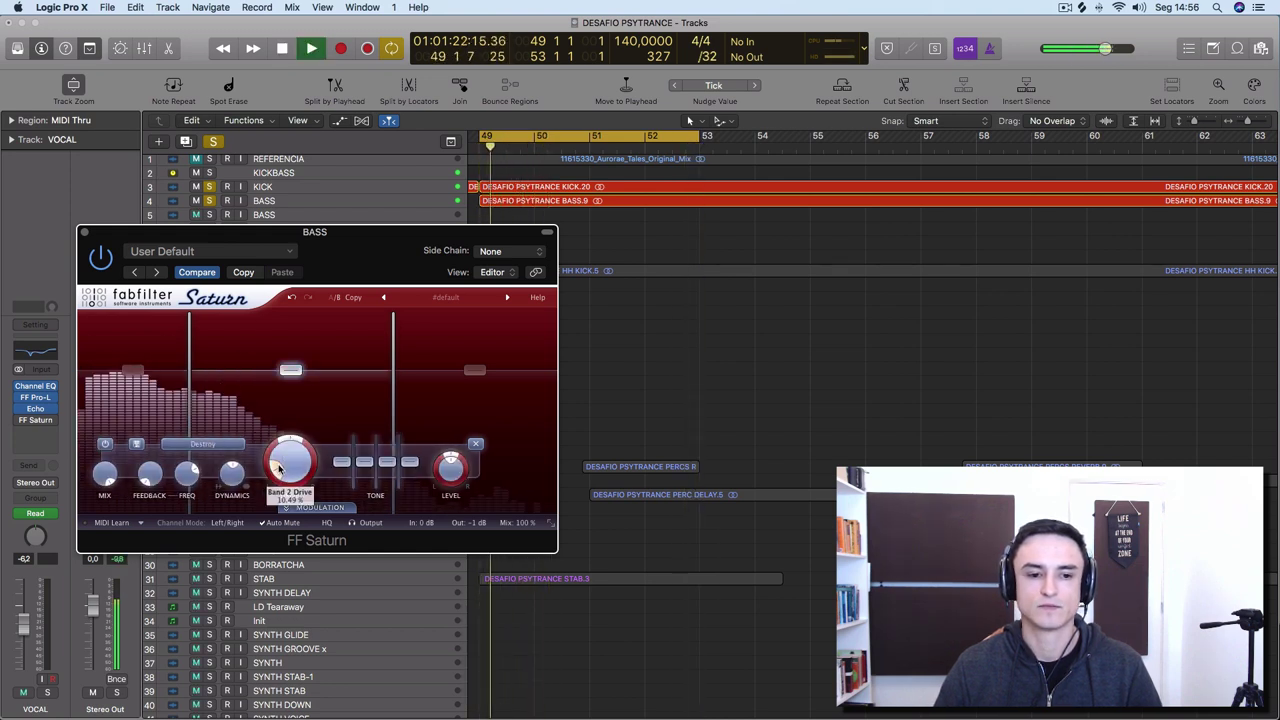
left_click(218, 446)
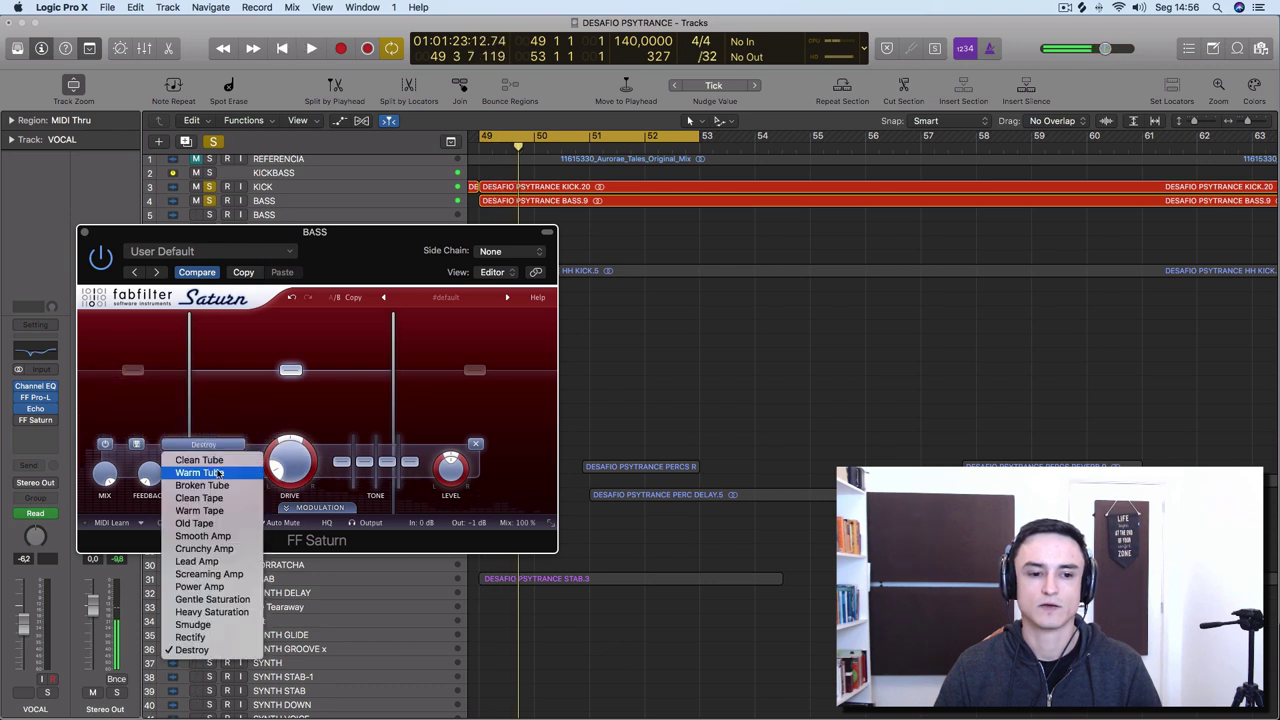
left_click(220, 460)
key("space")
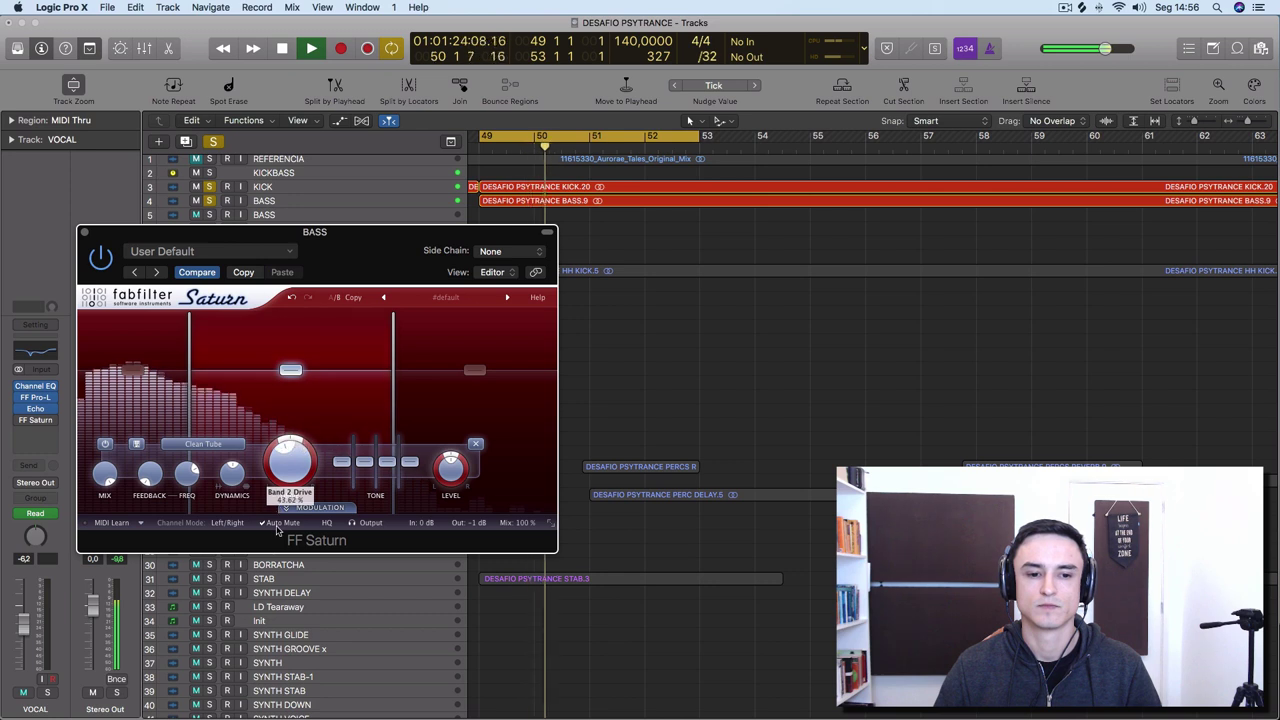
key("space")
Step: Split Band 2 with a new crossover at about 297.5 Hz and select each of the two resulting bands
left_click(265, 320)
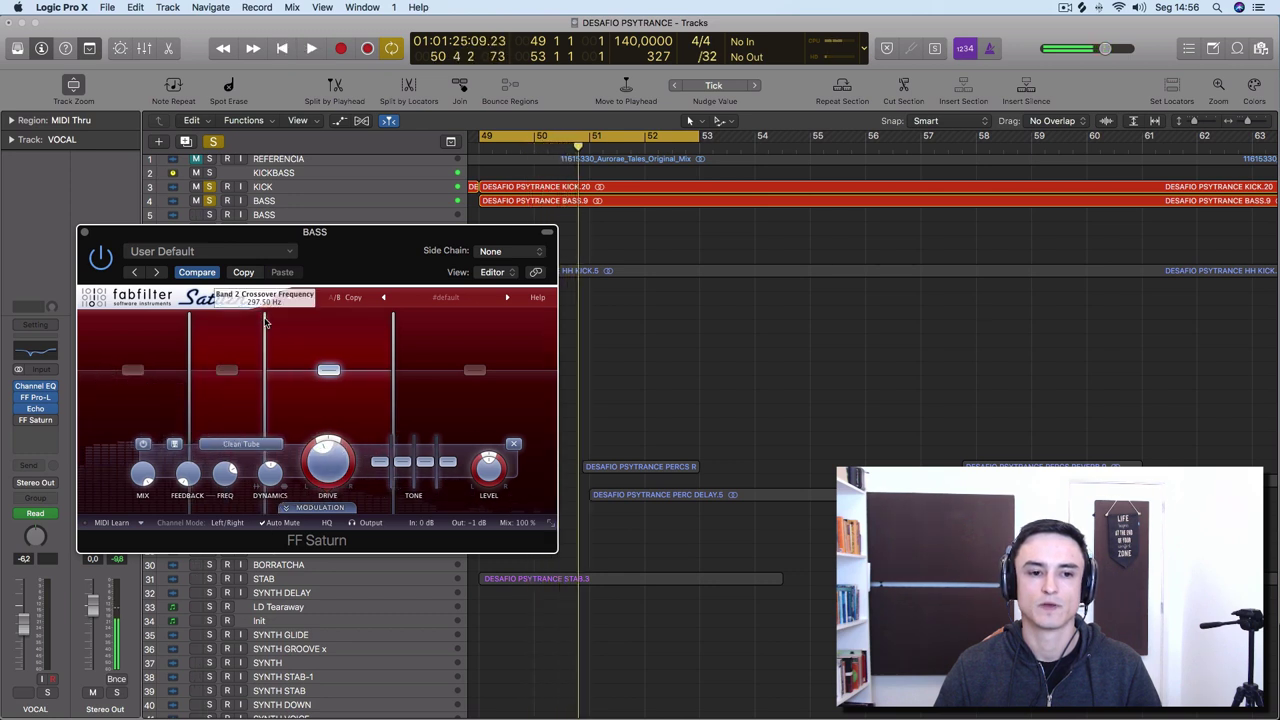
left_click(234, 371)
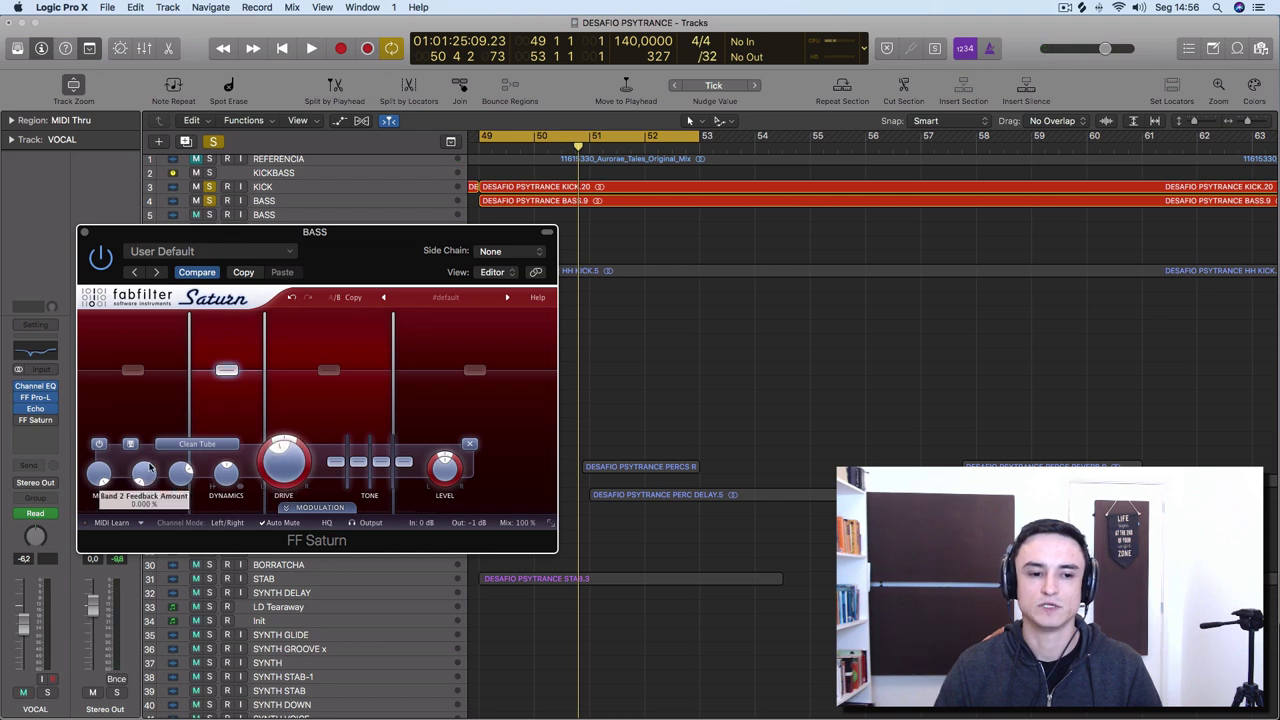
left_click(331, 378)
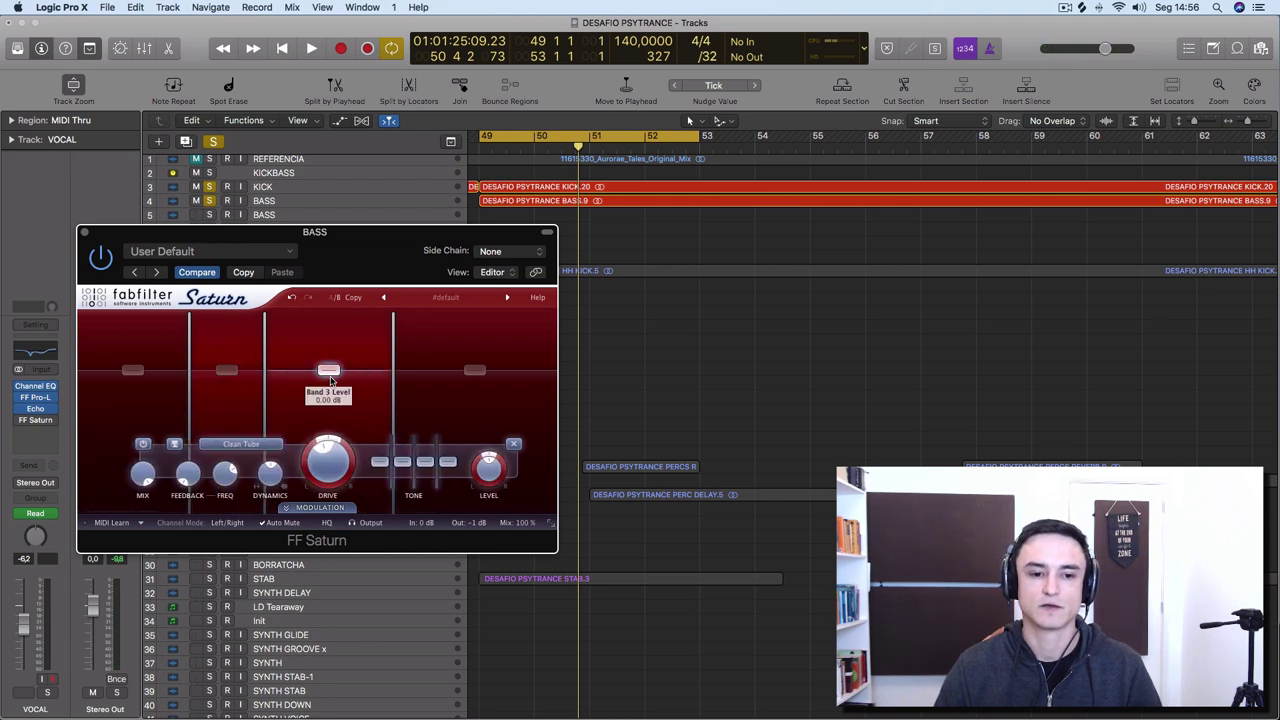
Step: Raise Band 3's Drive to about 89 % during playback and change its distortion style to Warm Tube
key("space")
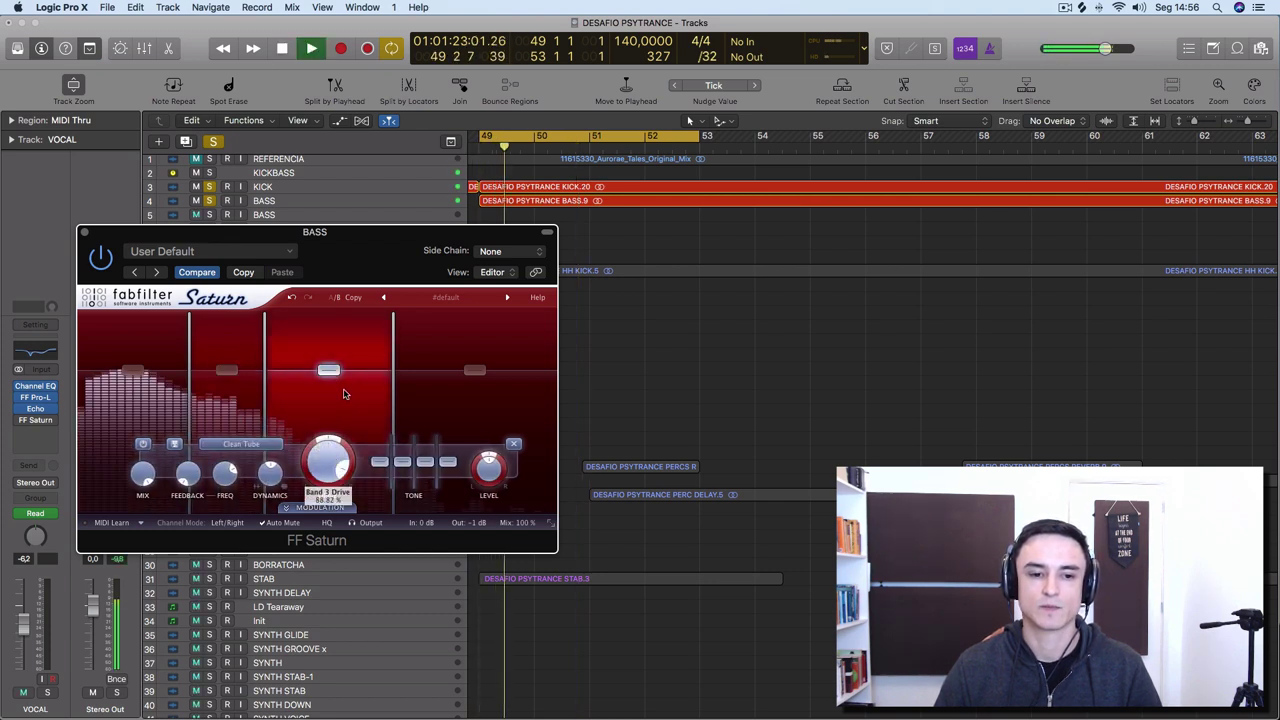
left_click_drag(336, 458, 336, 428)
left_click(241, 444)
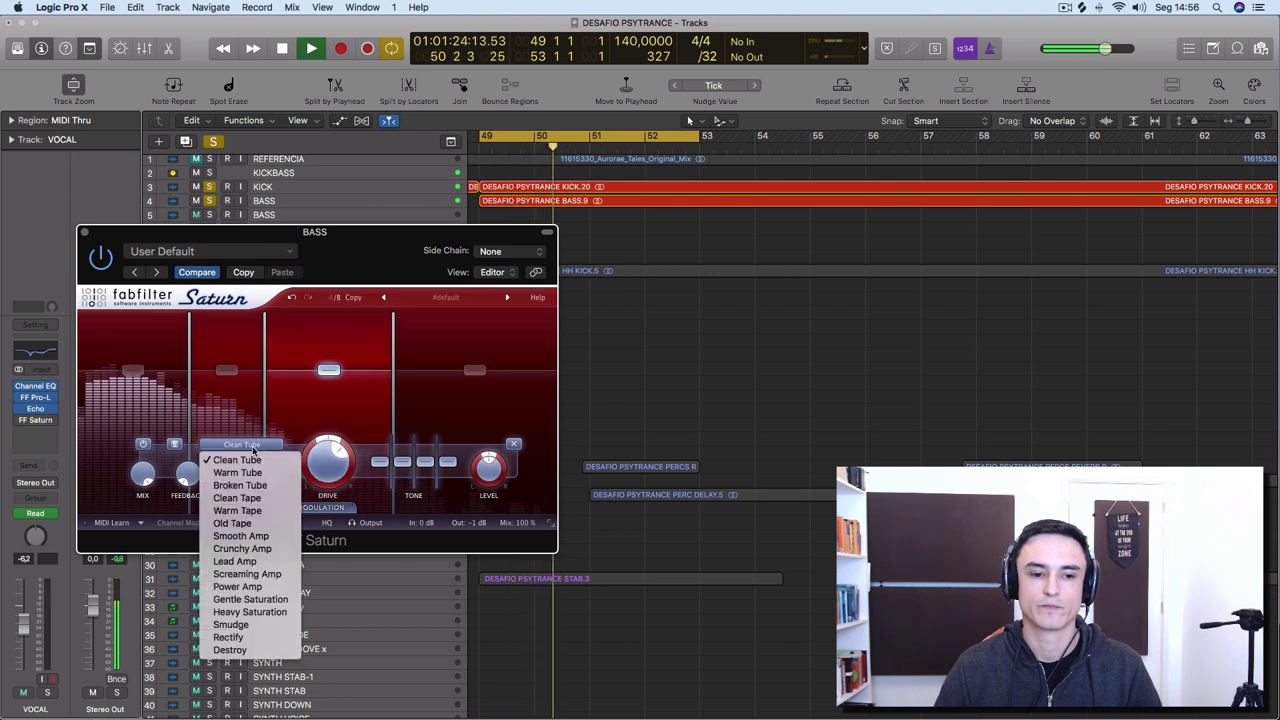
left_click(245, 472)
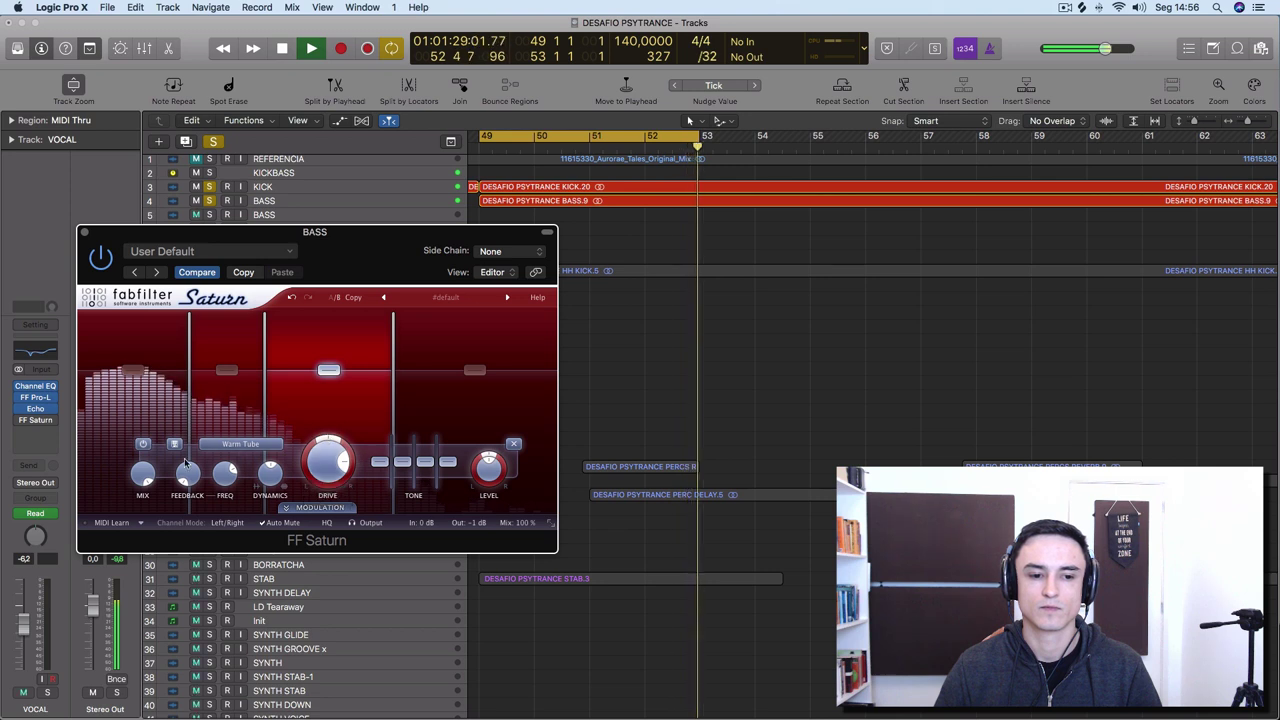
Step: Set Band 3's Feedback amount to about 80 % and vary its Feedback frequency, including about 59 Hz, while auditioning the kick and bass
key("space")
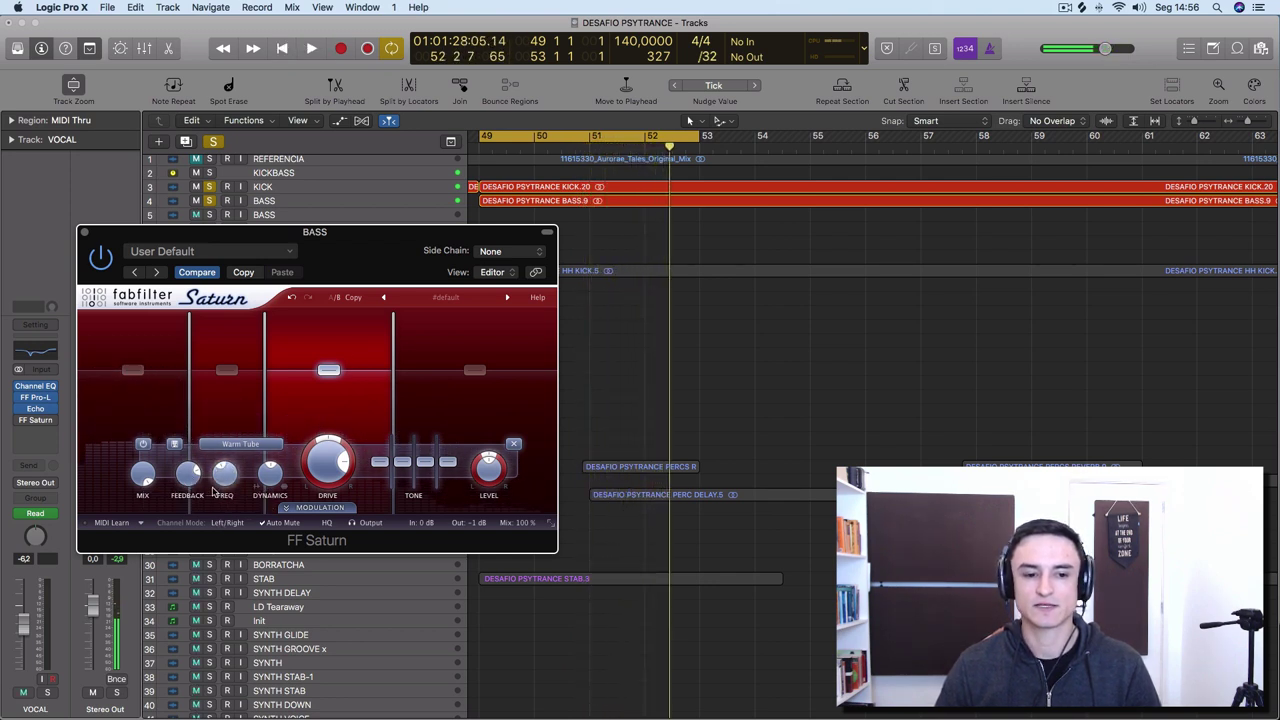
key("space")
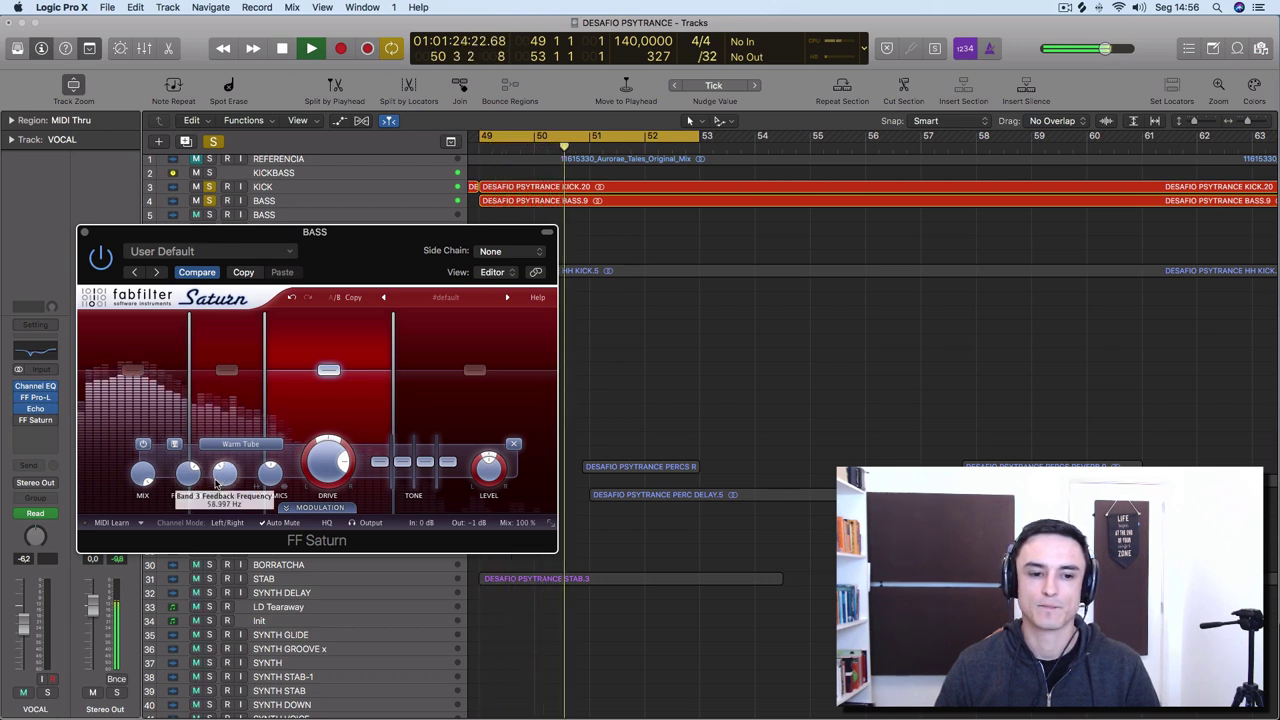
key("space")
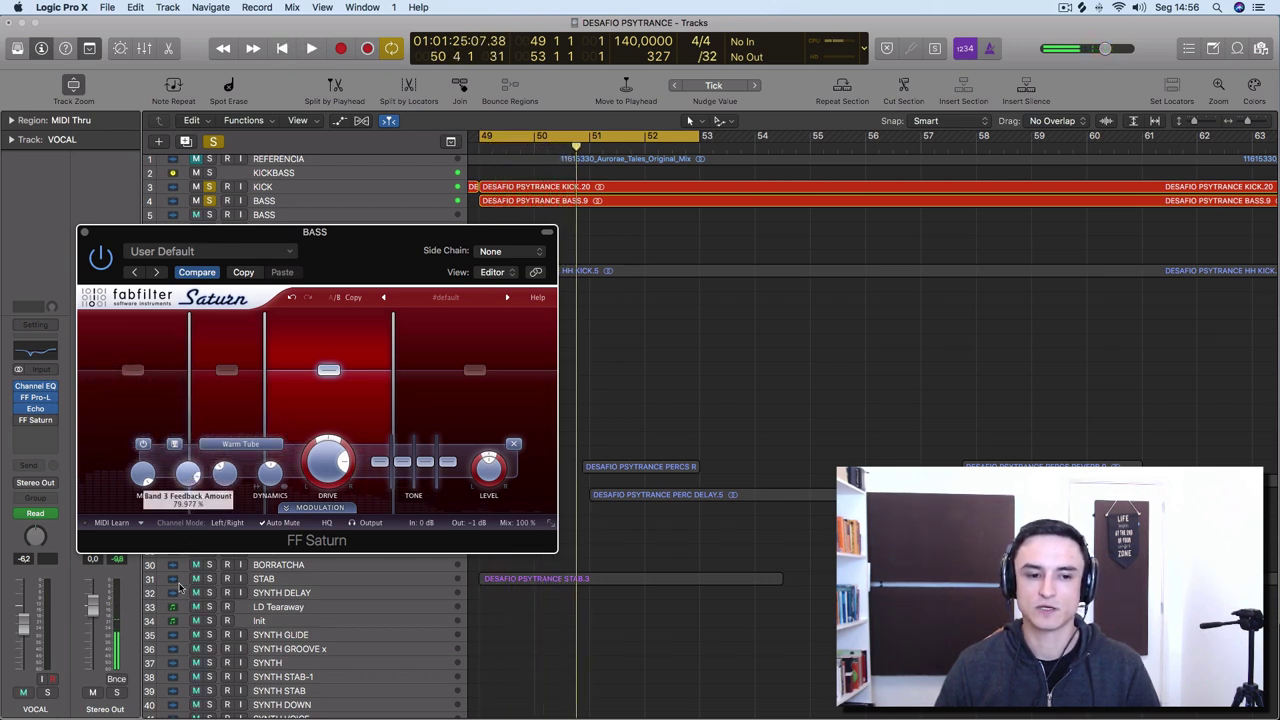
Step: Audition Band 3's Dynamics at the extremes of -1 and 1 with short playbacks of the kick and bass
key("space")
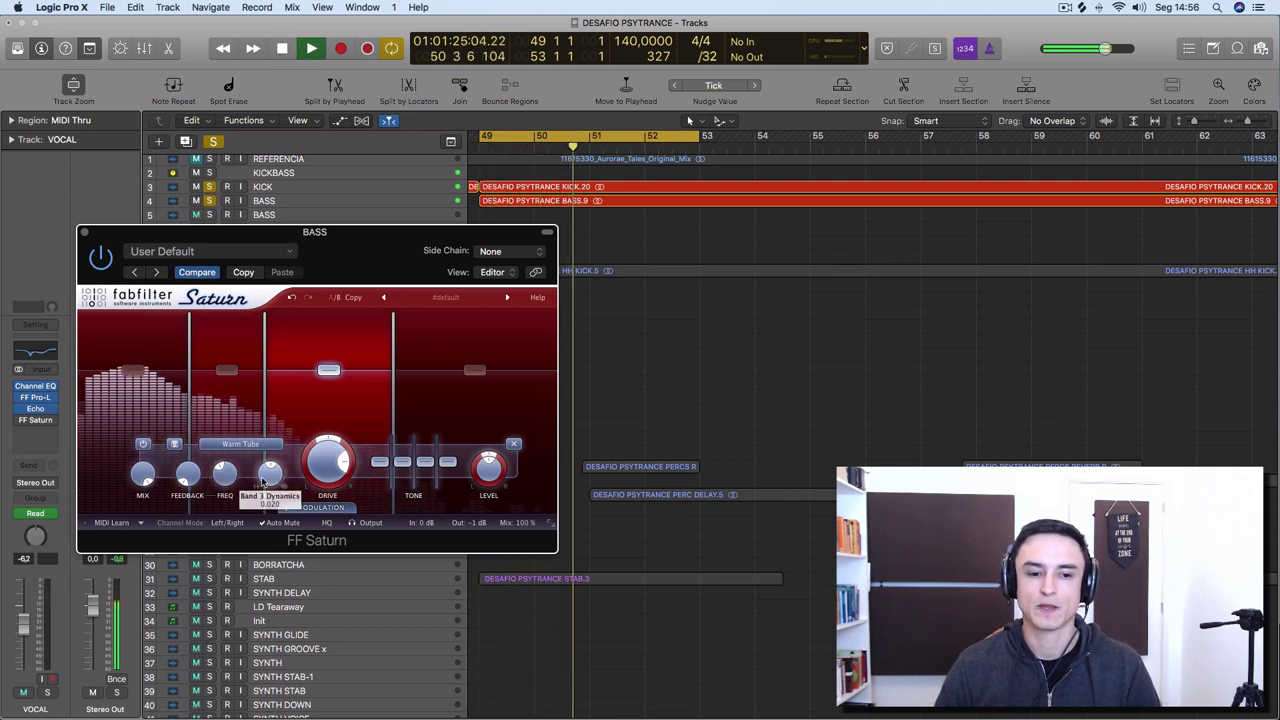
key("space")
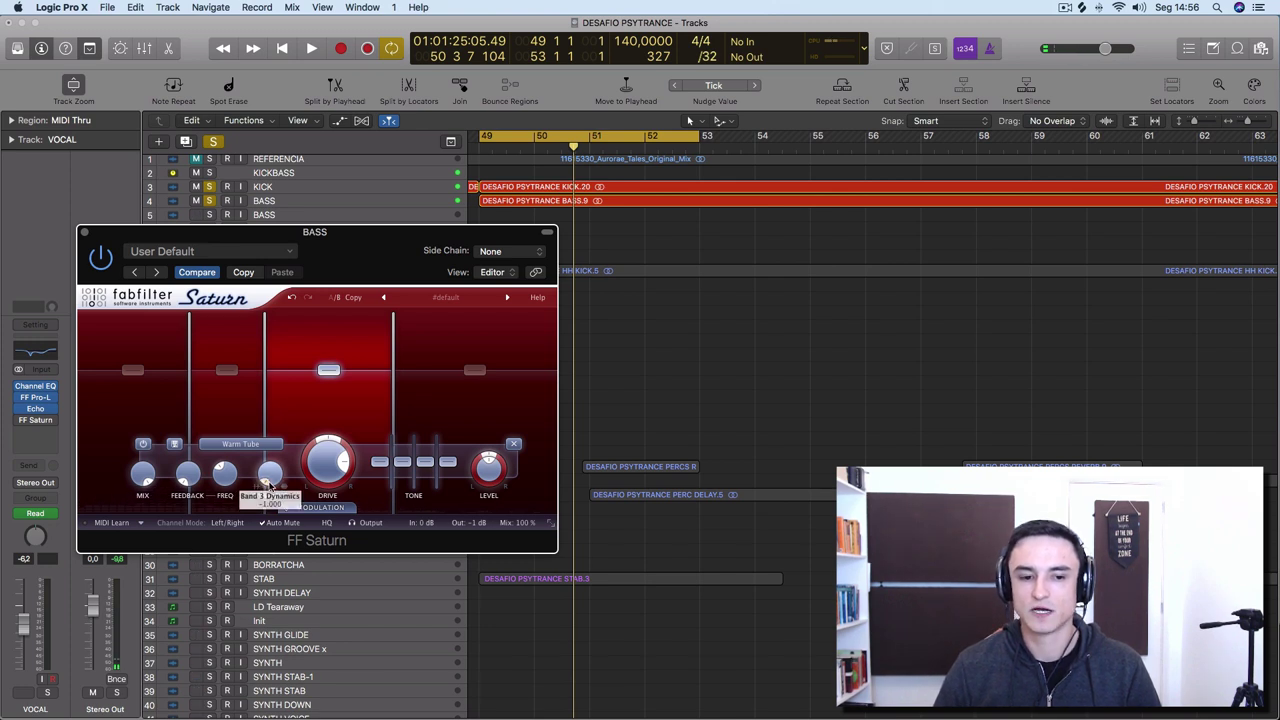
key("space")
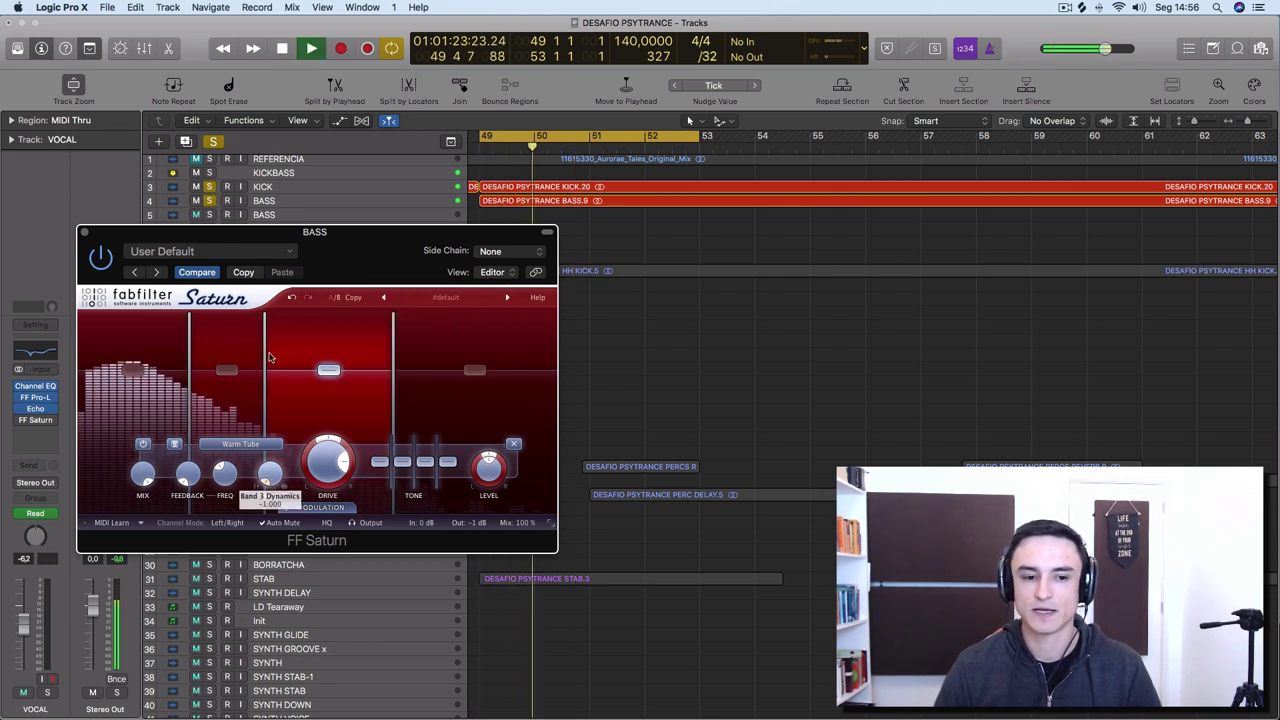
key("space")
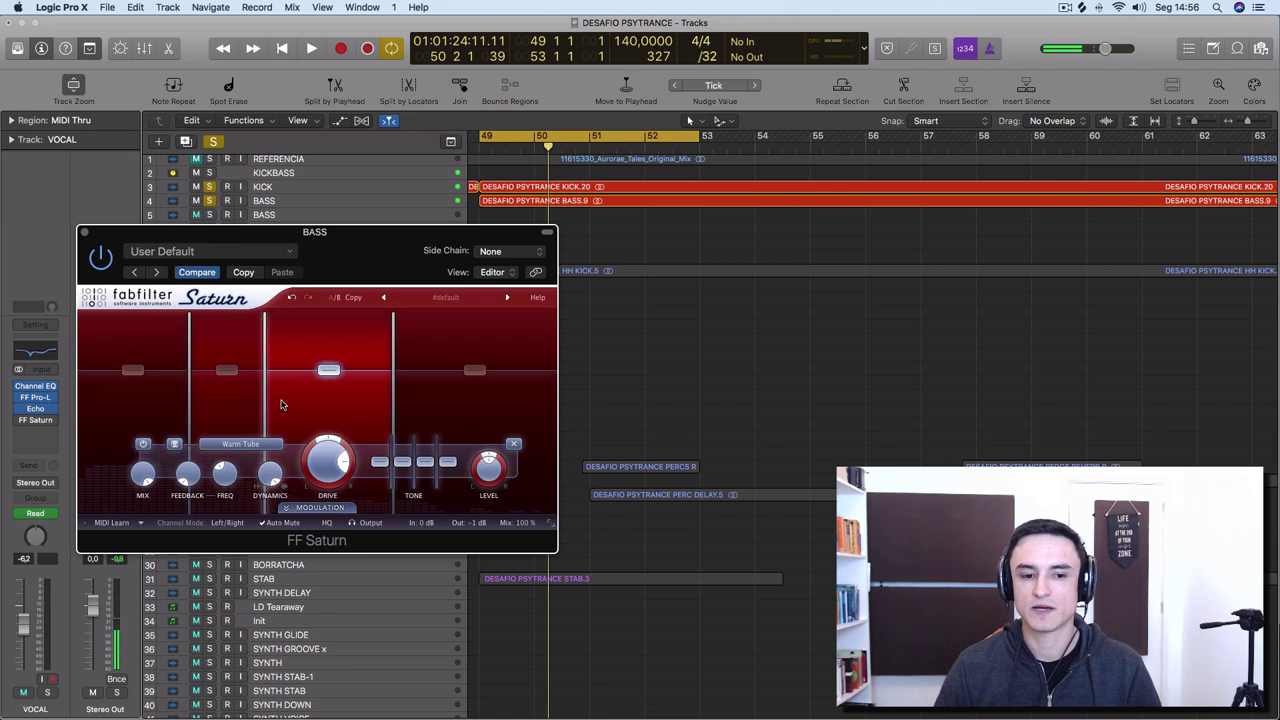
key("space")
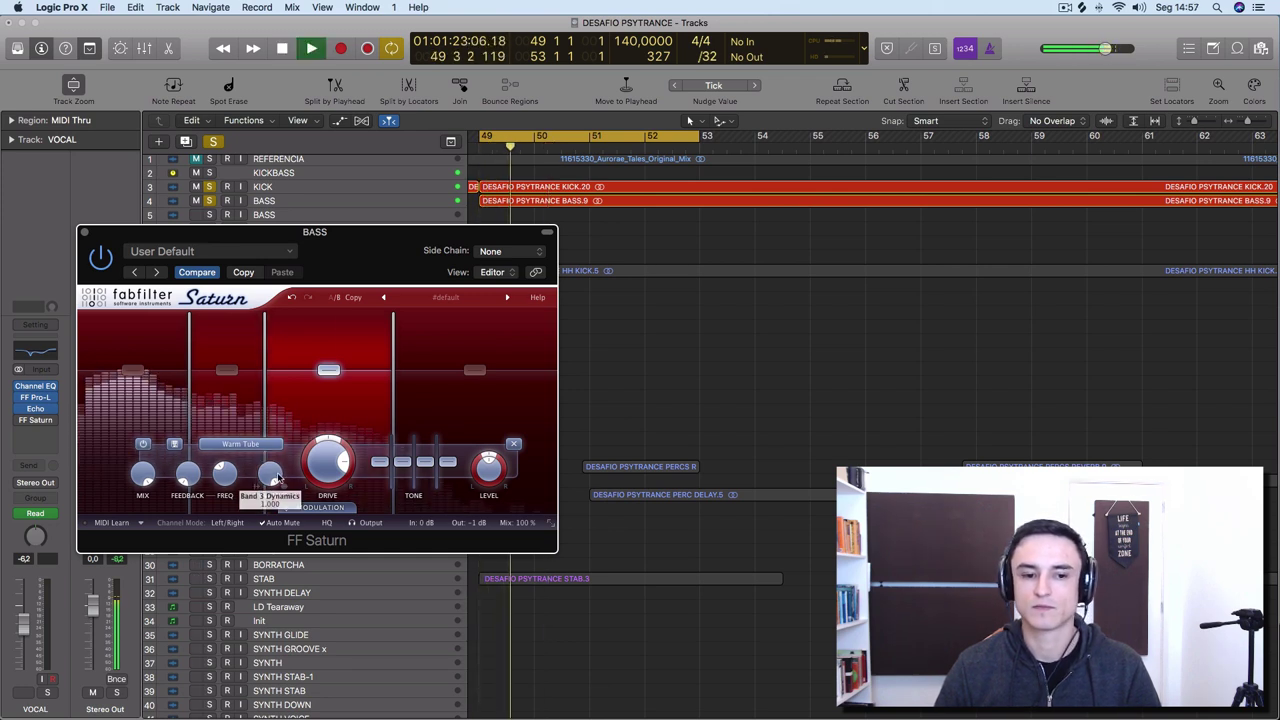
key("space")
mouse_move(268, 474)
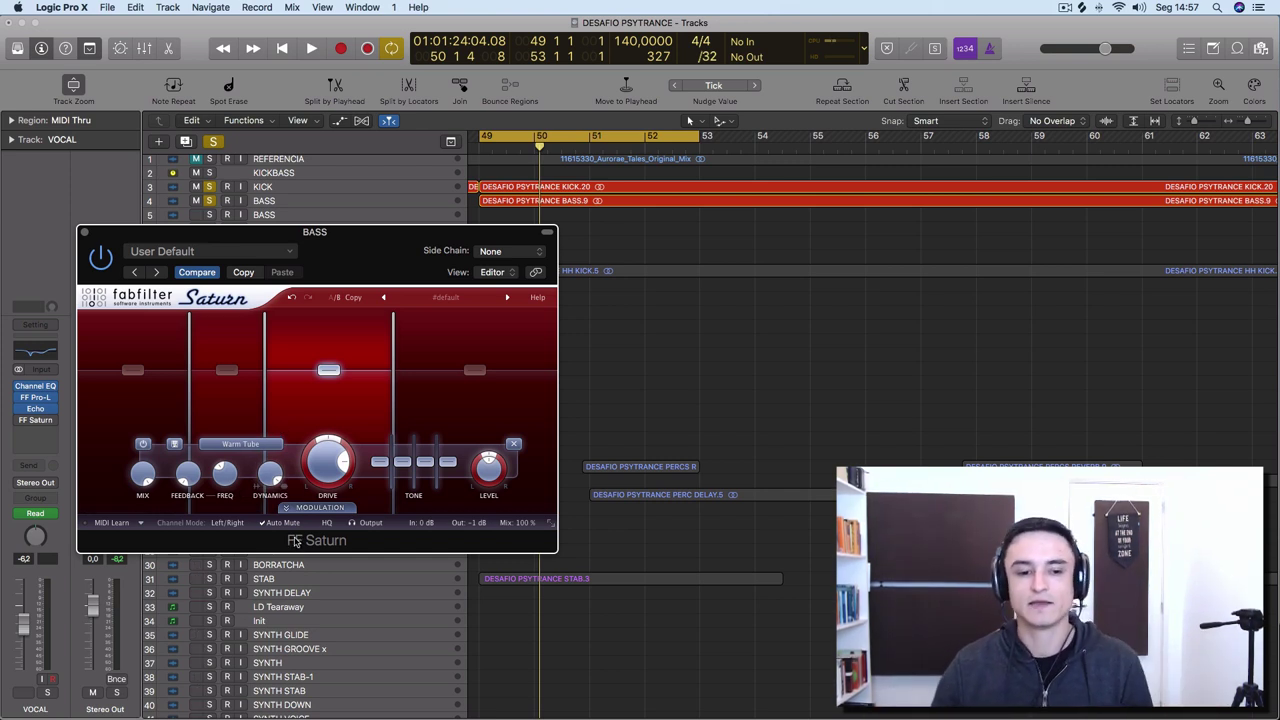
Step: Play the kick and bass while lowering Band 3's Dynamics from its maximum and varying the band's Drive
key("space")
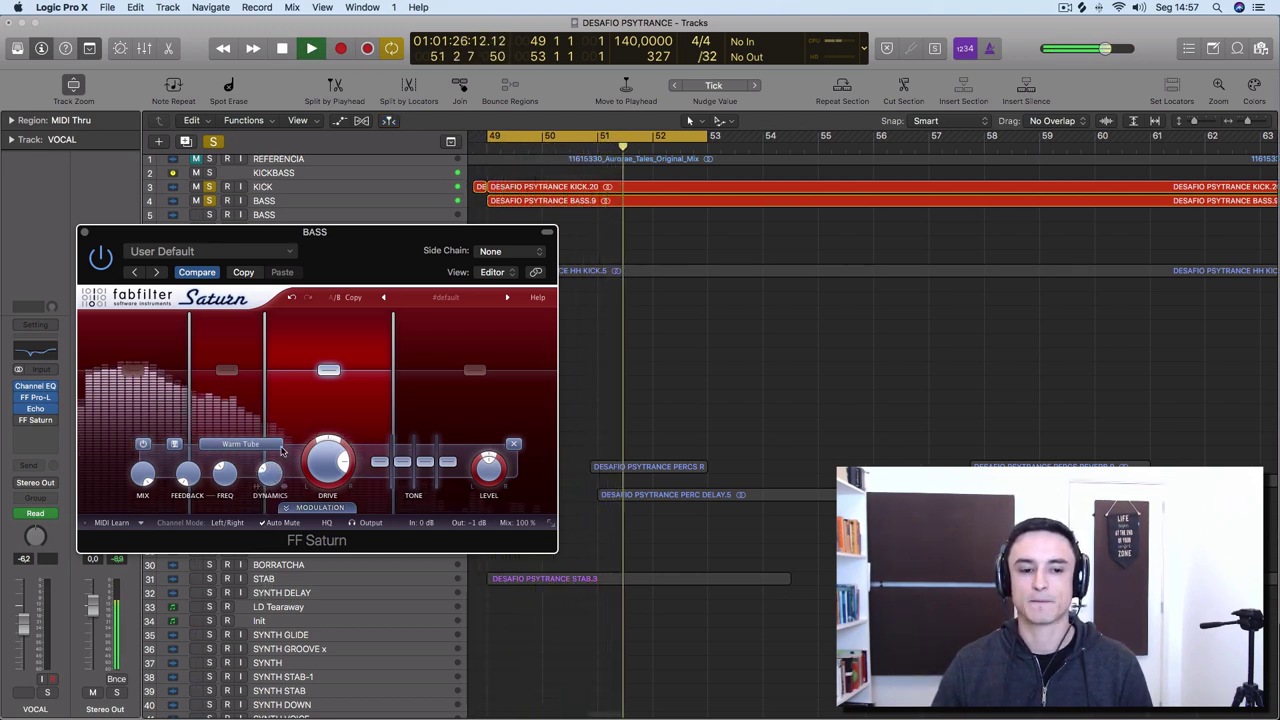
left_click_drag(274, 509, 272, 485)
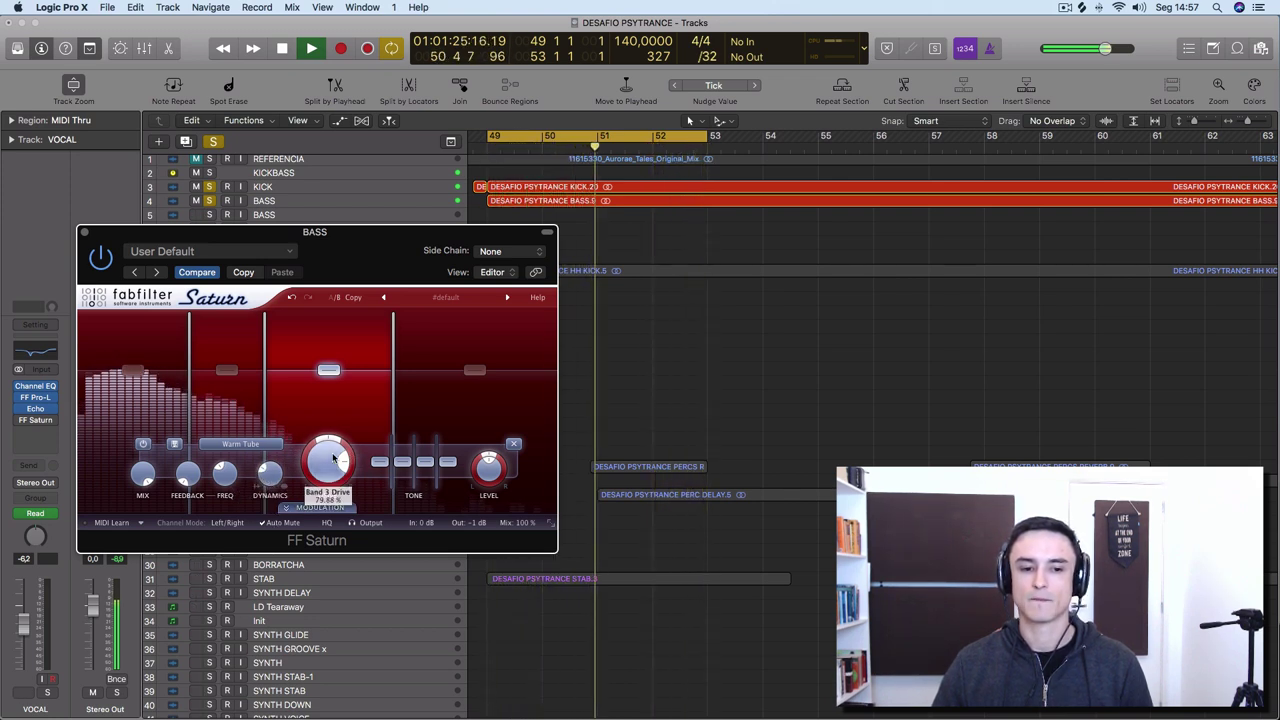
left_click_drag(333, 458, 316, 344)
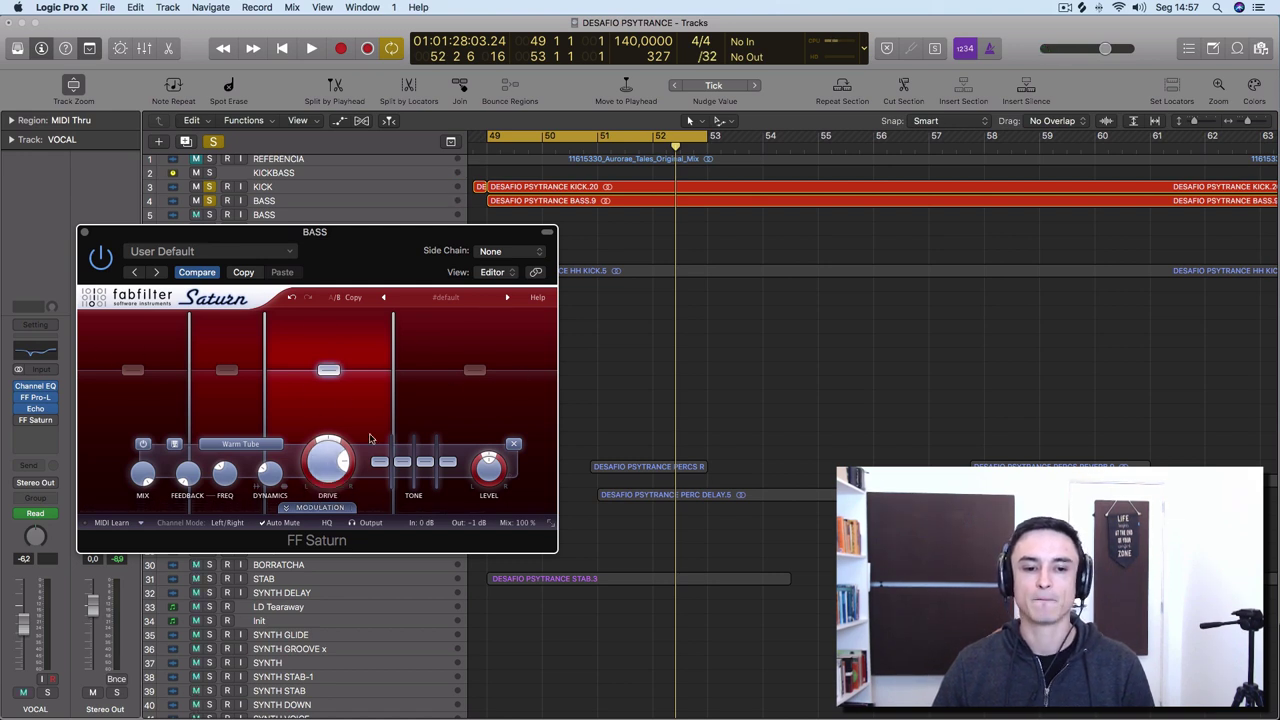
Step: Raise Band 4's Drive during playback, change its distortion style to Warm Tube, and readjust the Drive
left_click(431, 393)
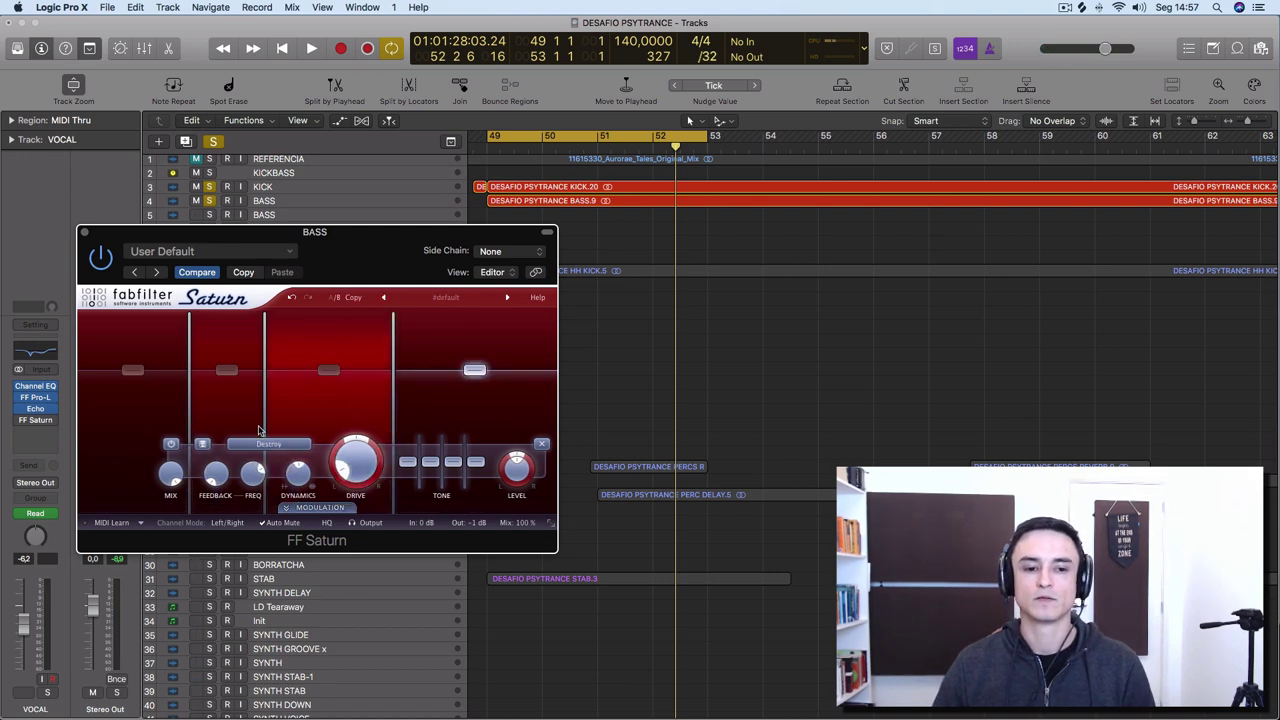
key("space")
left_click_drag(347, 469, 354, 440)
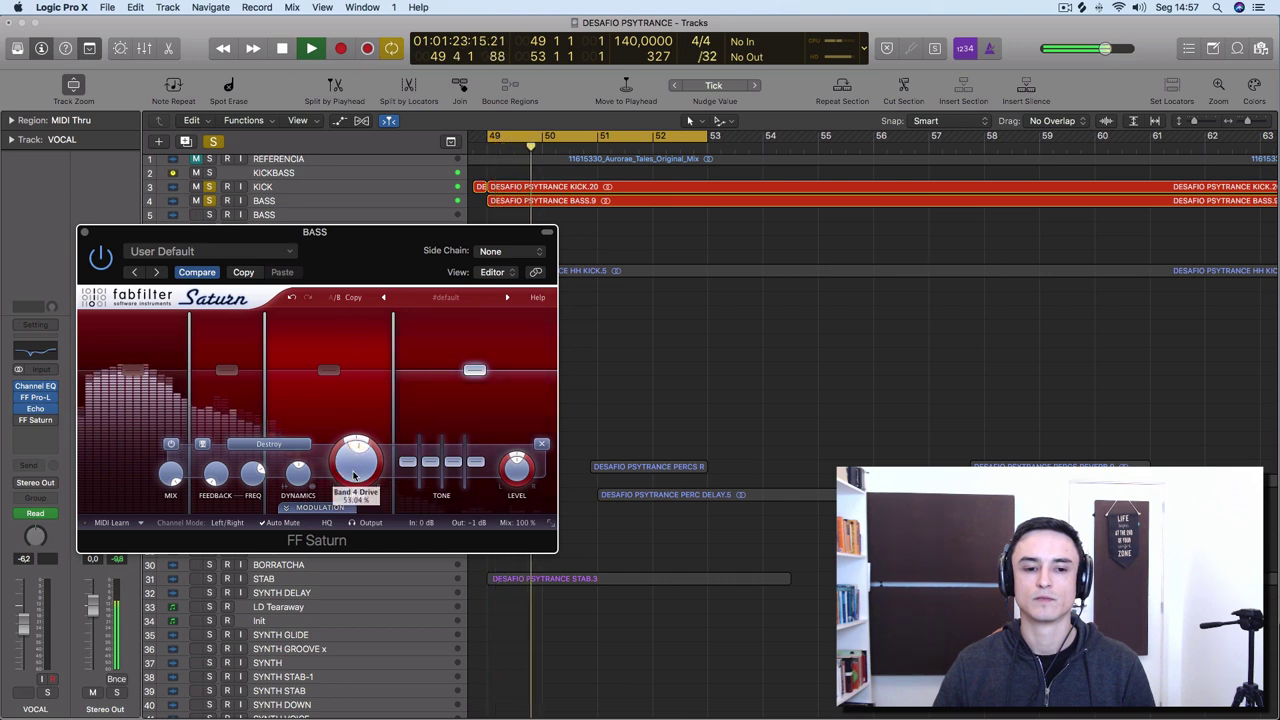
left_click(258, 445)
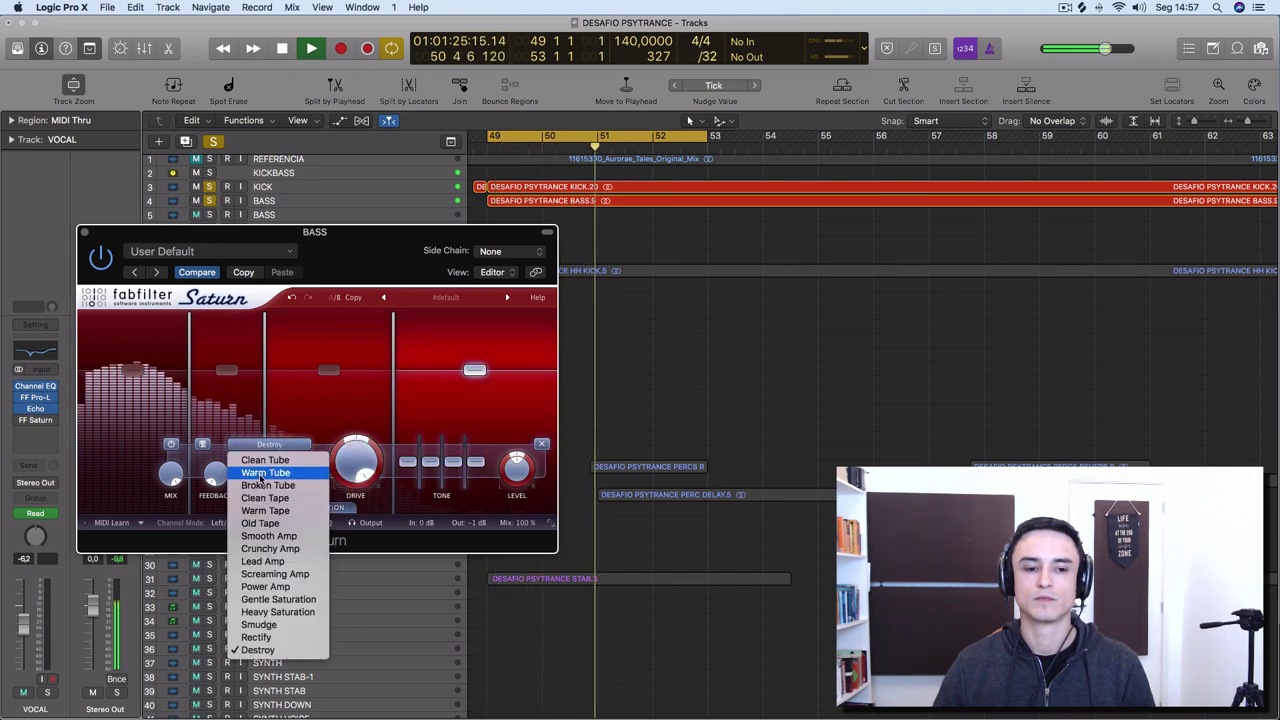
left_click(265, 472)
mouse_move(363, 457)
left_mouse_down()
mouse_move(356, 505)
mouse_move(360, 440)
left_mouse_up()
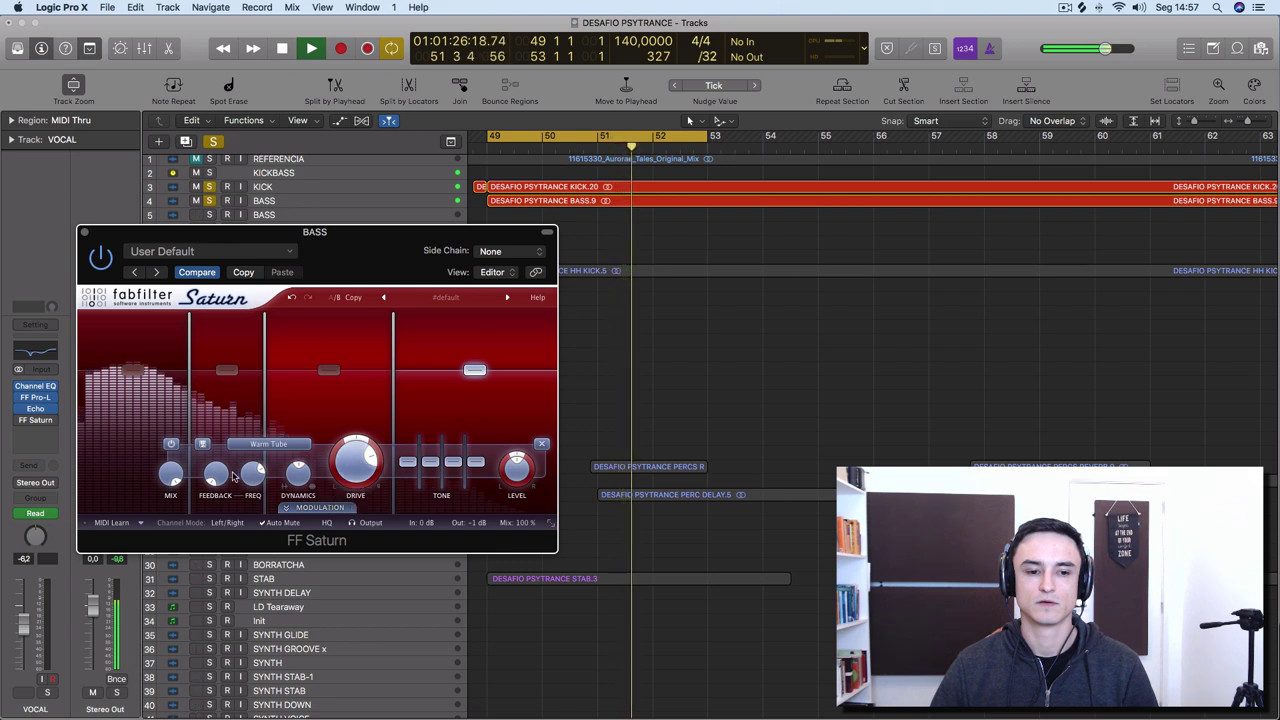
Step: Vary Band 4's Feedback amount during playback, bring it down to about 7 %, and set the band's Drive to about 63 %
mouse_move(217, 474)
left_mouse_down()
mouse_move(218, 446)
mouse_move(254, 447)
mouse_move(217, 439)
mouse_move(216, 460)
mouse_move(254, 480)
mouse_move(256, 508)
mouse_move(219, 471)
mouse_move(211, 485)
left_mouse_up()
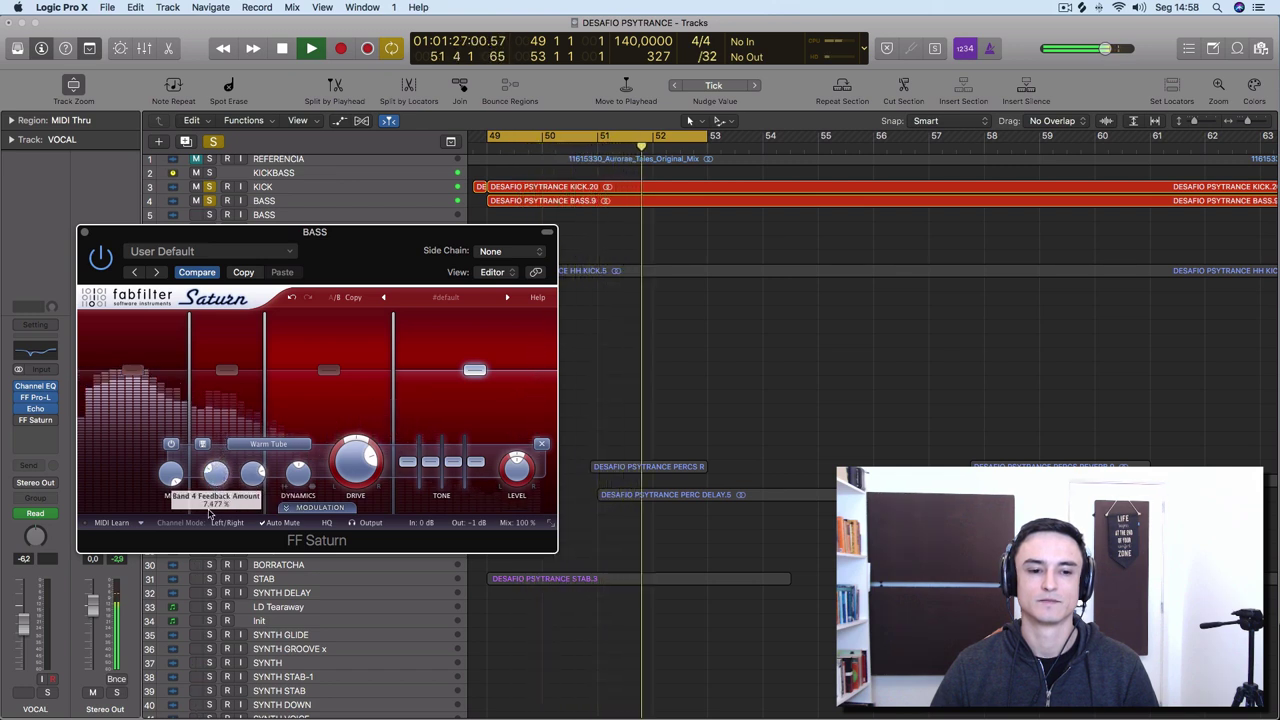
key("space")
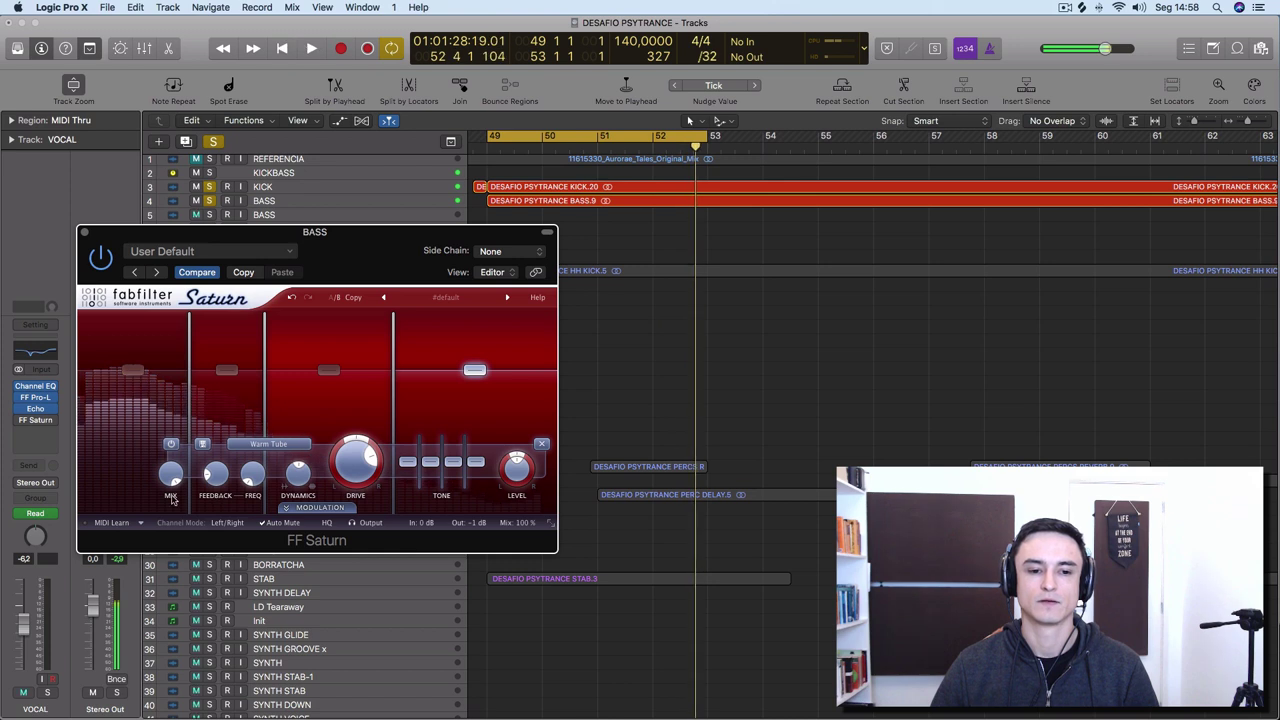
key("space")
mouse_move(349, 469)
left_mouse_down()
mouse_move(354, 406)
mouse_move(351, 449)
left_mouse_up()
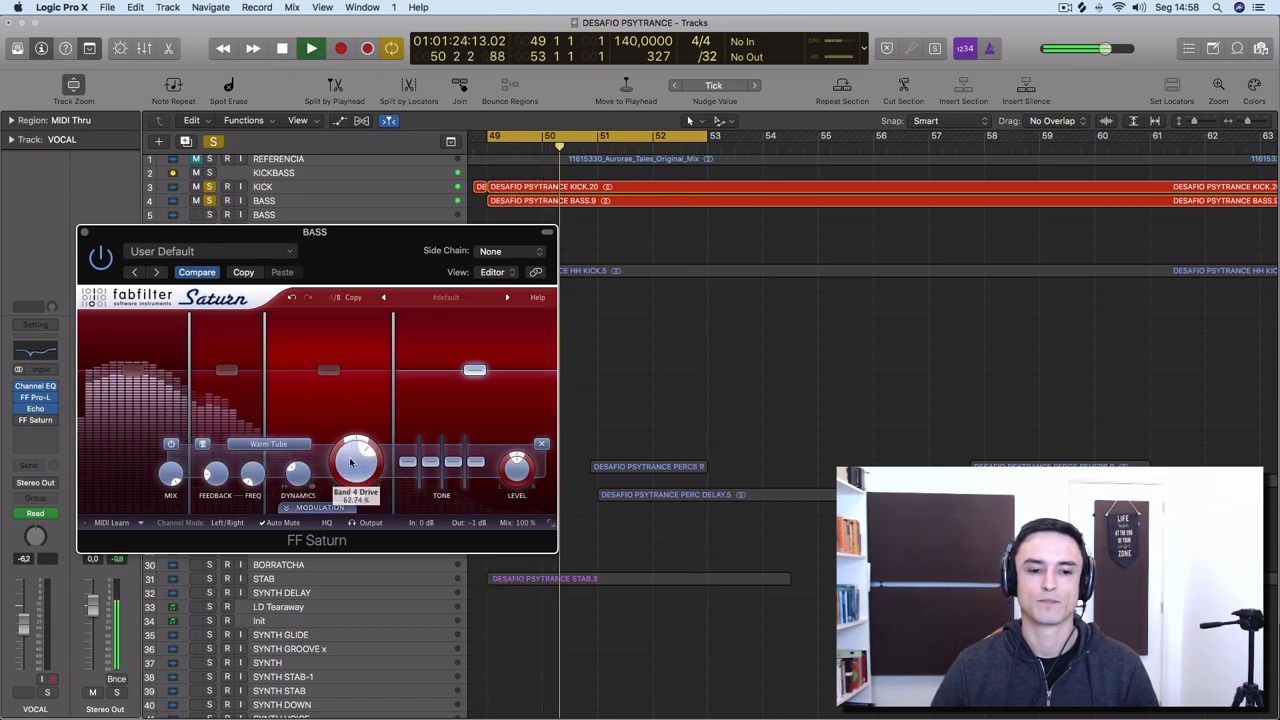
key("space")
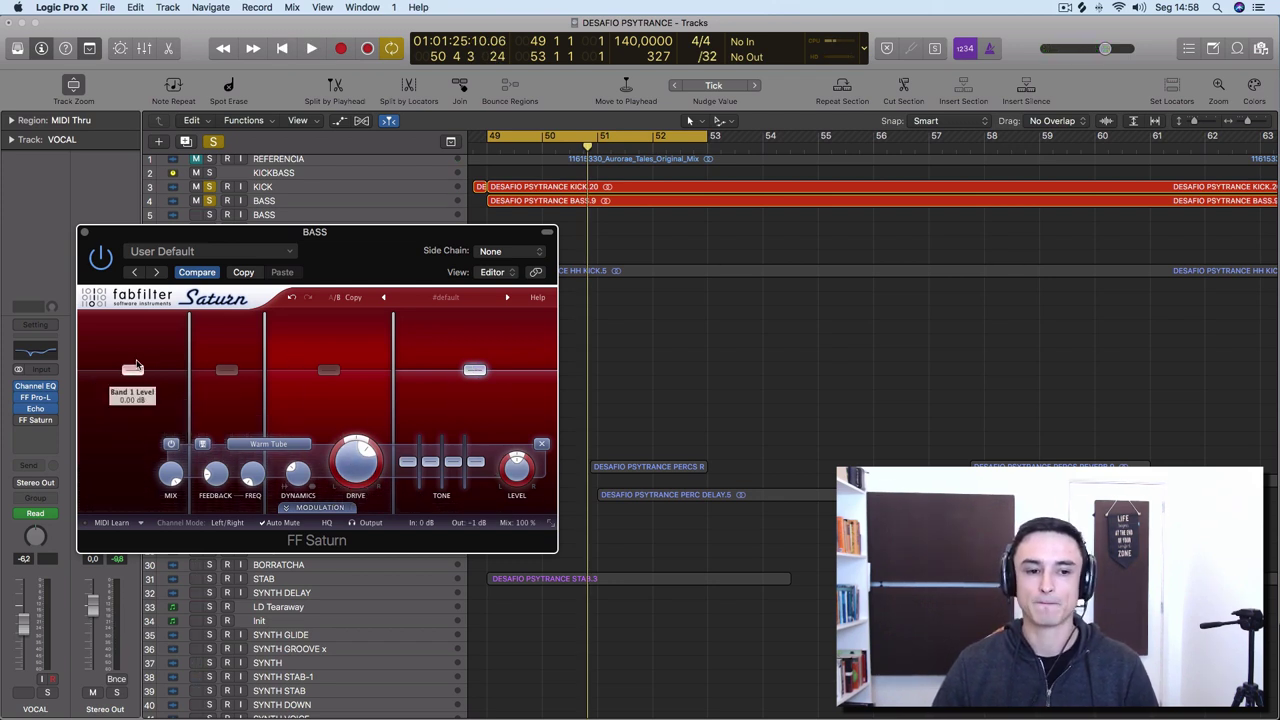
Step: Play the kick and bass while raising Band 3's Bass tone and trying its other Tone controls at boosted and cut settings
left_click(135, 368)
key("space")
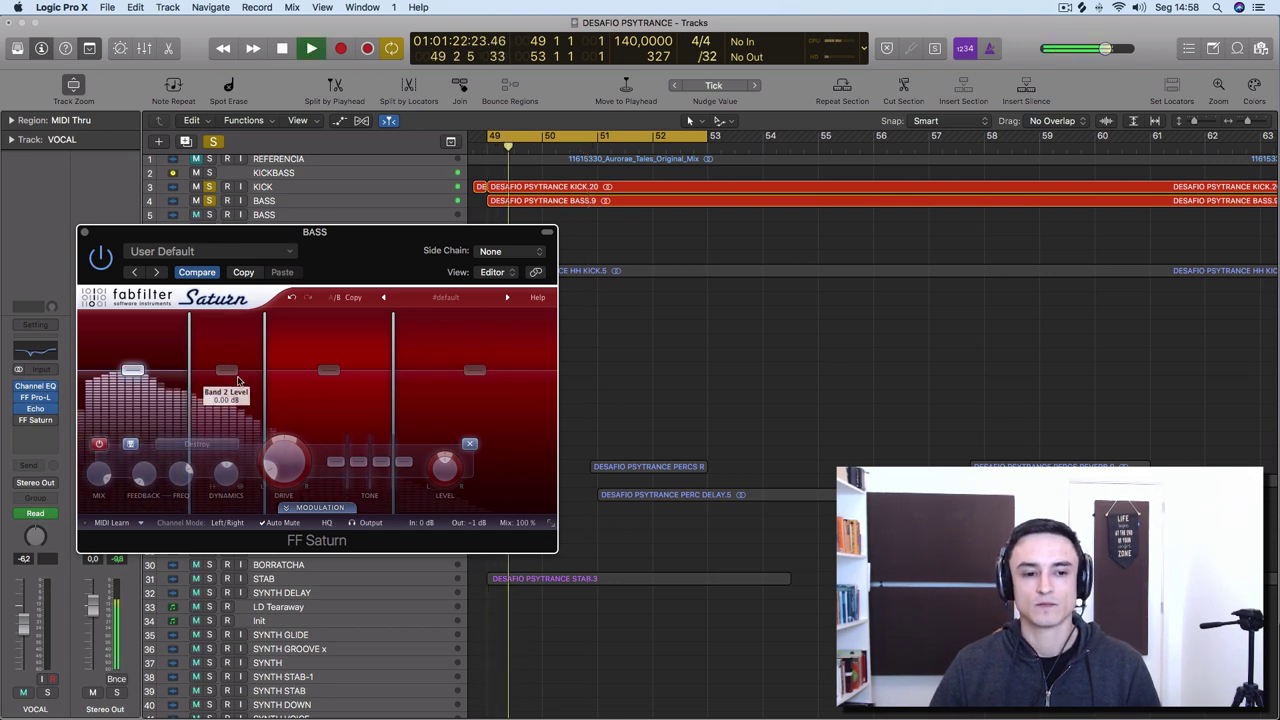
left_click(328, 370)
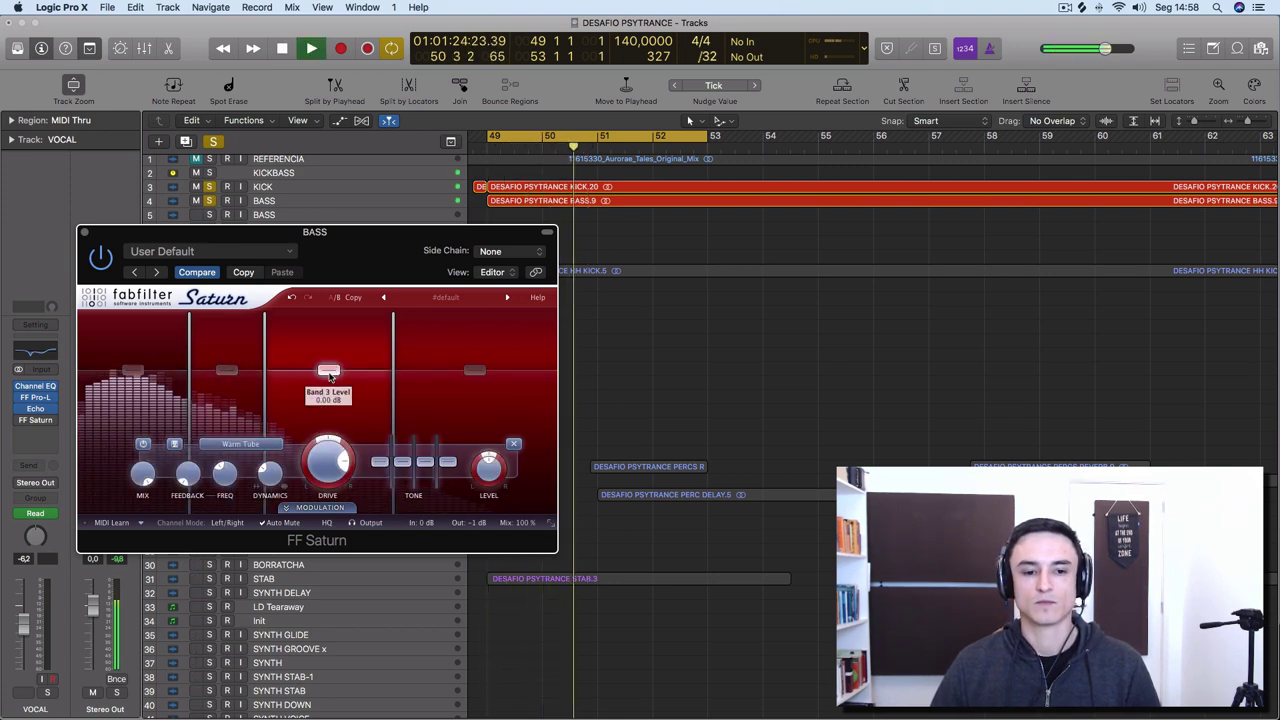
left_click_drag(378, 462, 395, 357)
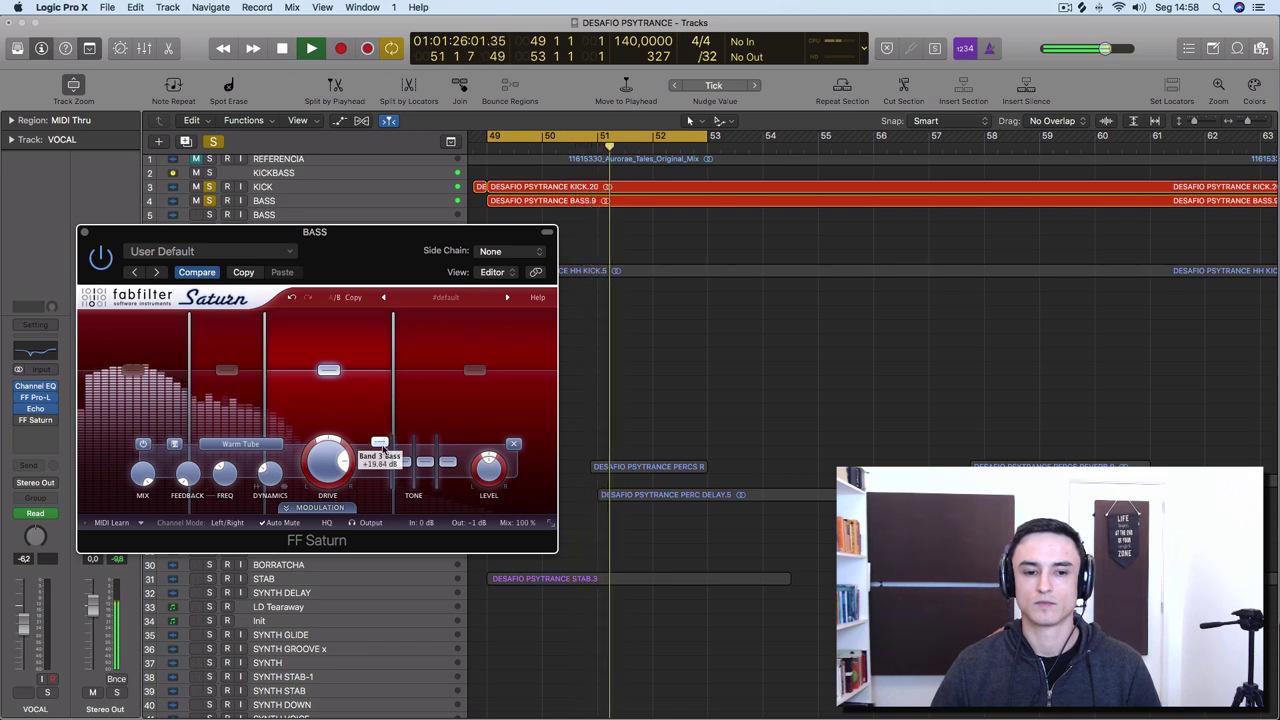
left_click_drag(408, 417, 452, 566)
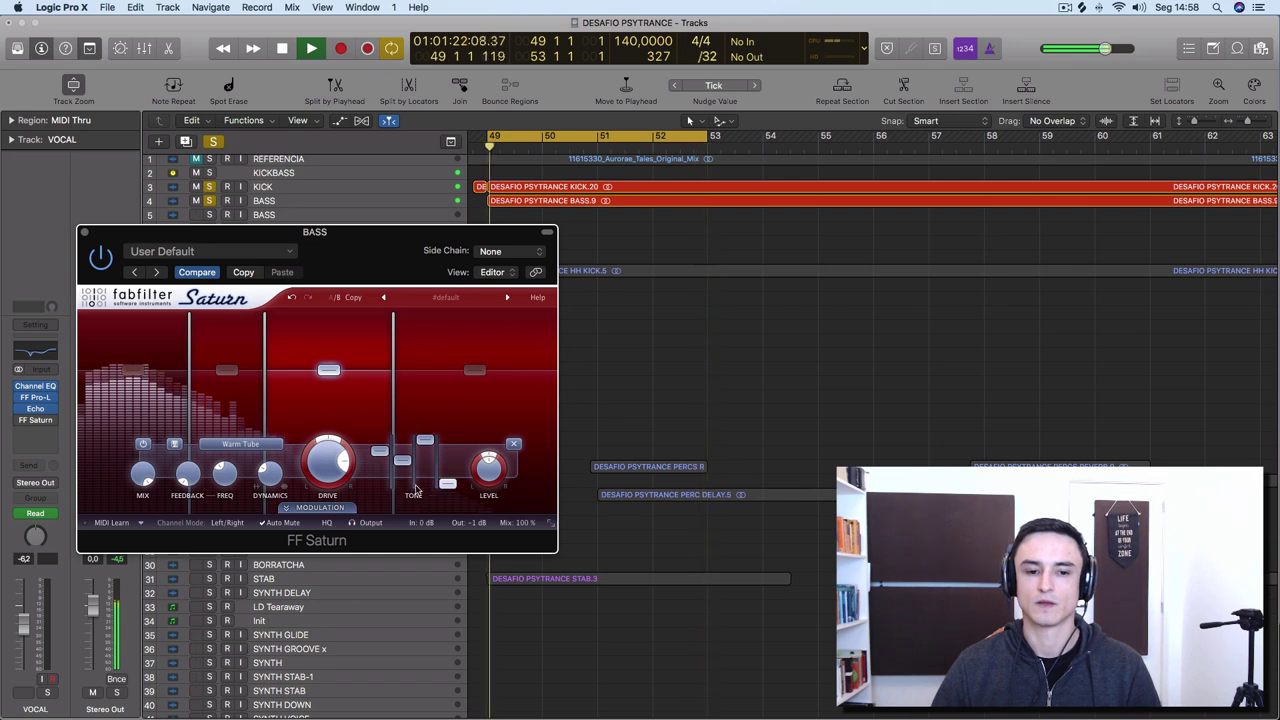
left_click_drag(422, 449, 432, 506)
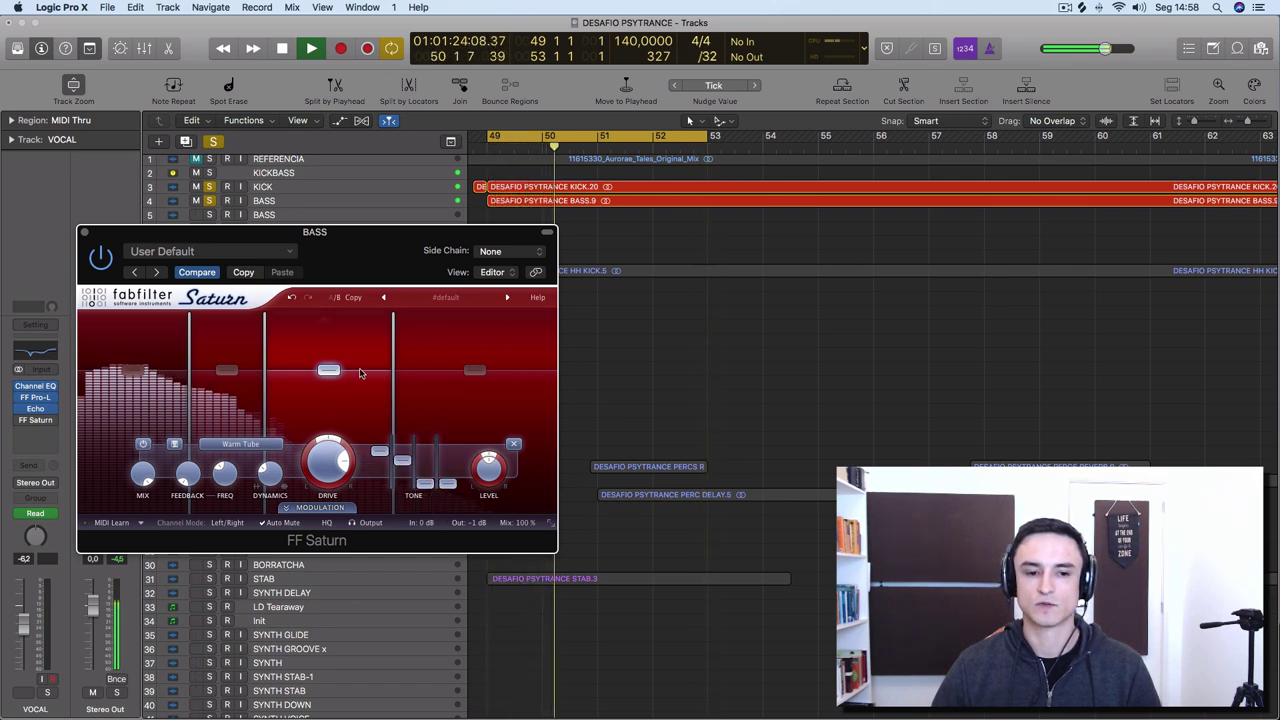
key("space")
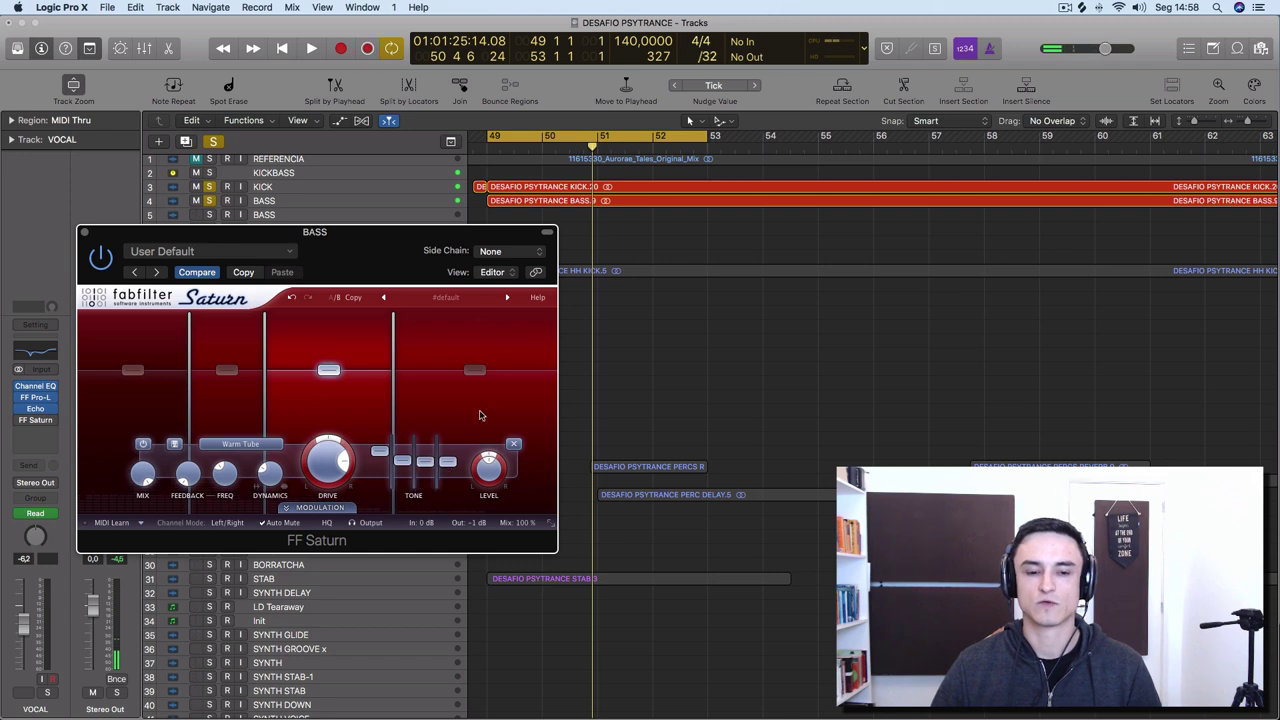
Step: Audition Band 4's Presence at about +19.84 dB, raise its Treble slightly, and set its Drive to about 77 % during playback
left_click(475, 371)
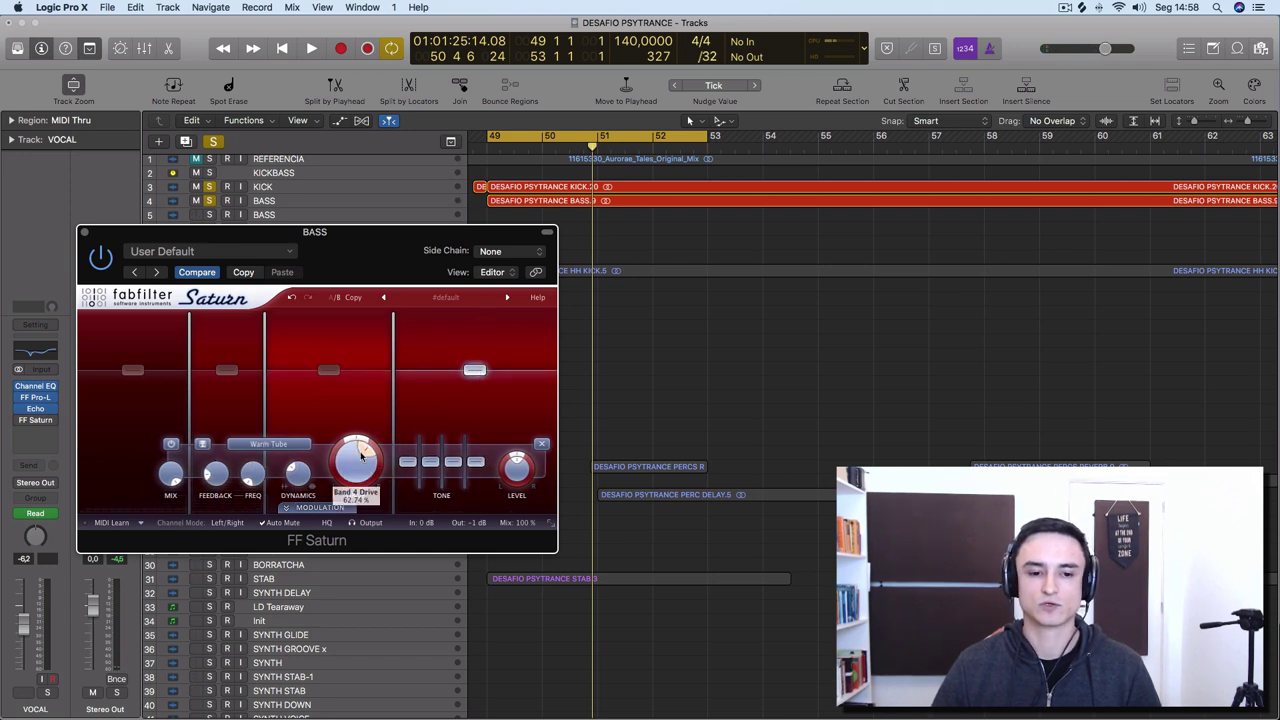
key("space")
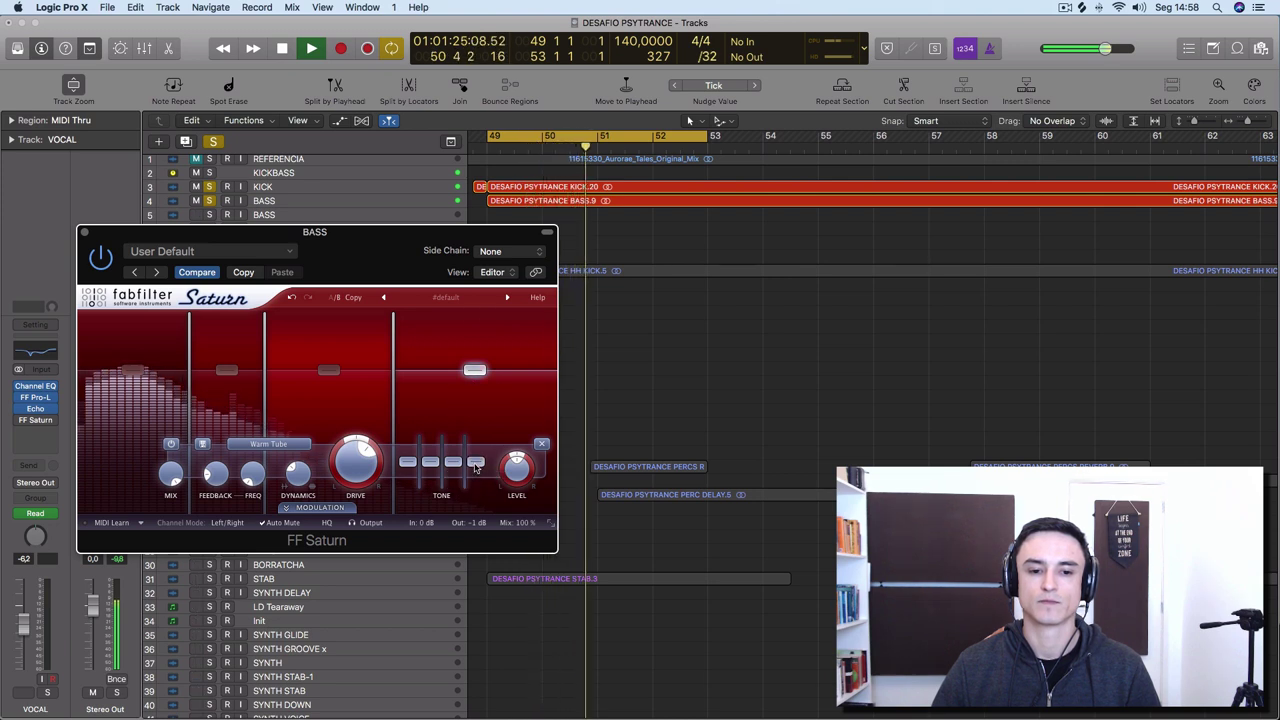
left_click_drag(475, 465, 478, 394)
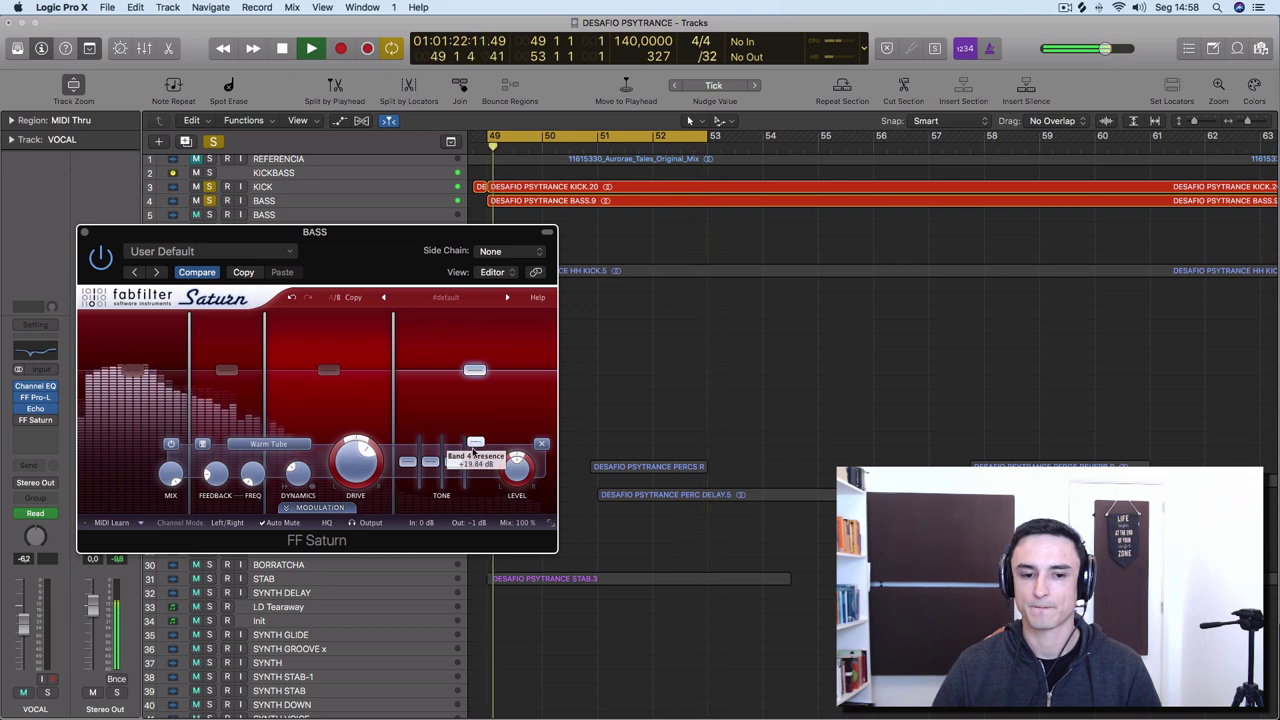
left_click_drag(475, 440, 454, 455)
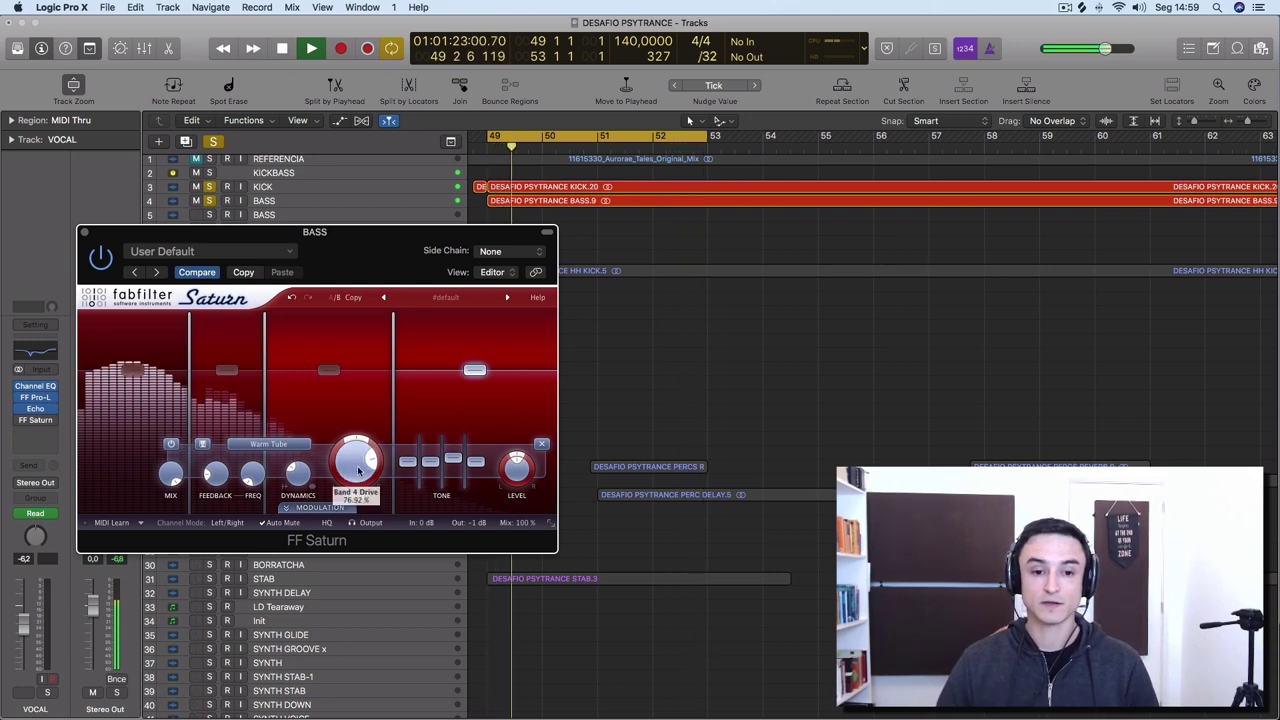
key("space")
Step: Vary Band 3's Drive Pan during playback and bring the band's Bass tone back close to neutral
left_click(328, 371)
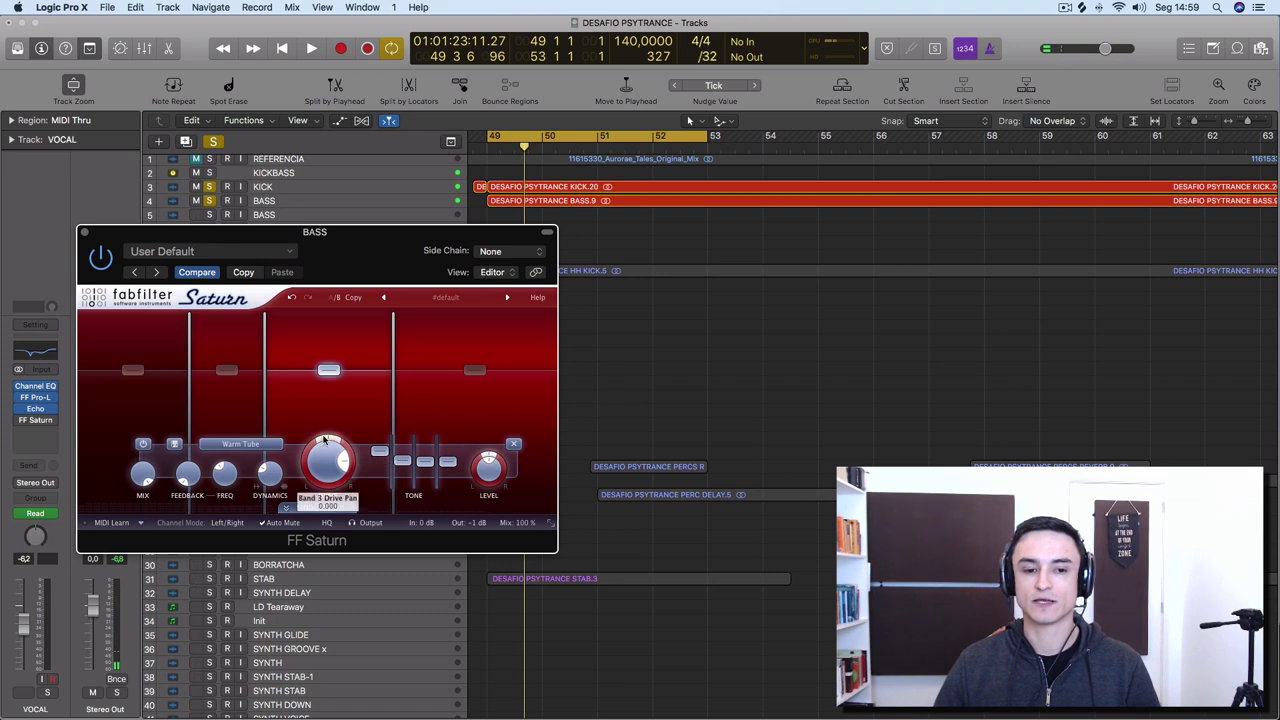
key("space")
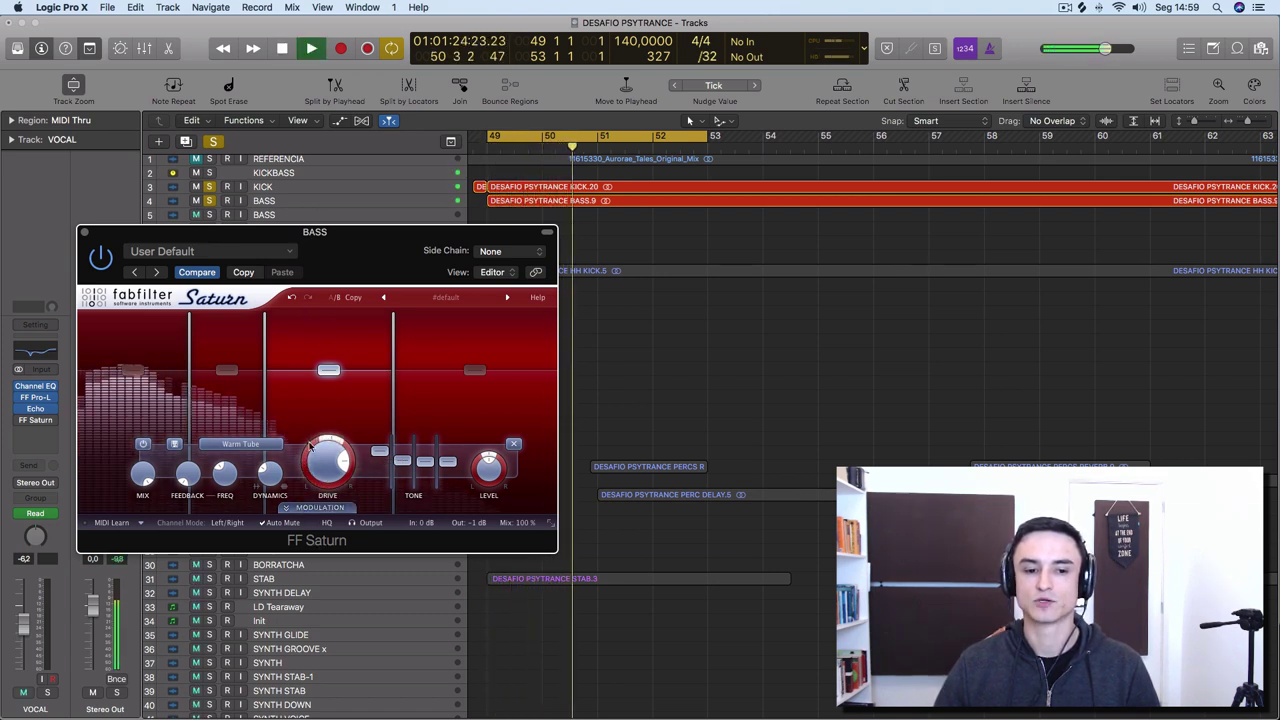
left_click_drag(323, 439, 297, 512)
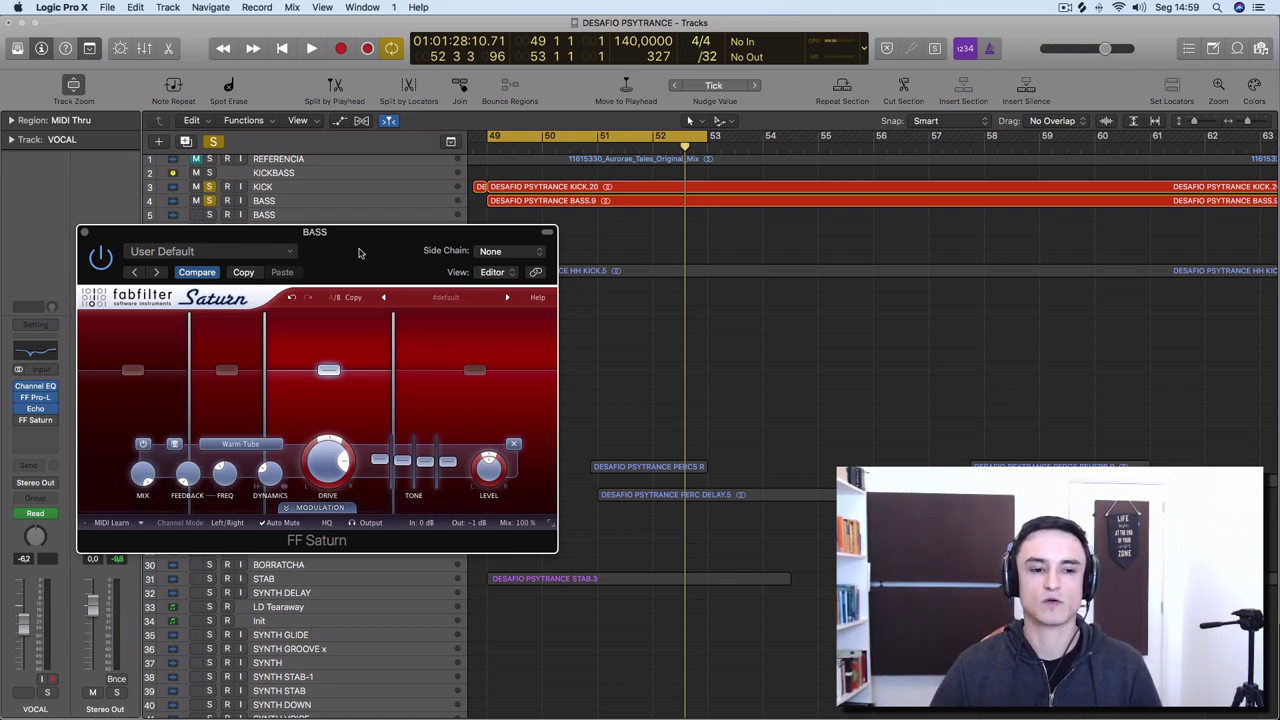
Step: Lower the Band 1/2 crossover, try Band 1's level at -INF dB with the band re-enabled, and return the level to just below 0 dB
left_click_drag(180, 375, 127, 425)
key("space")
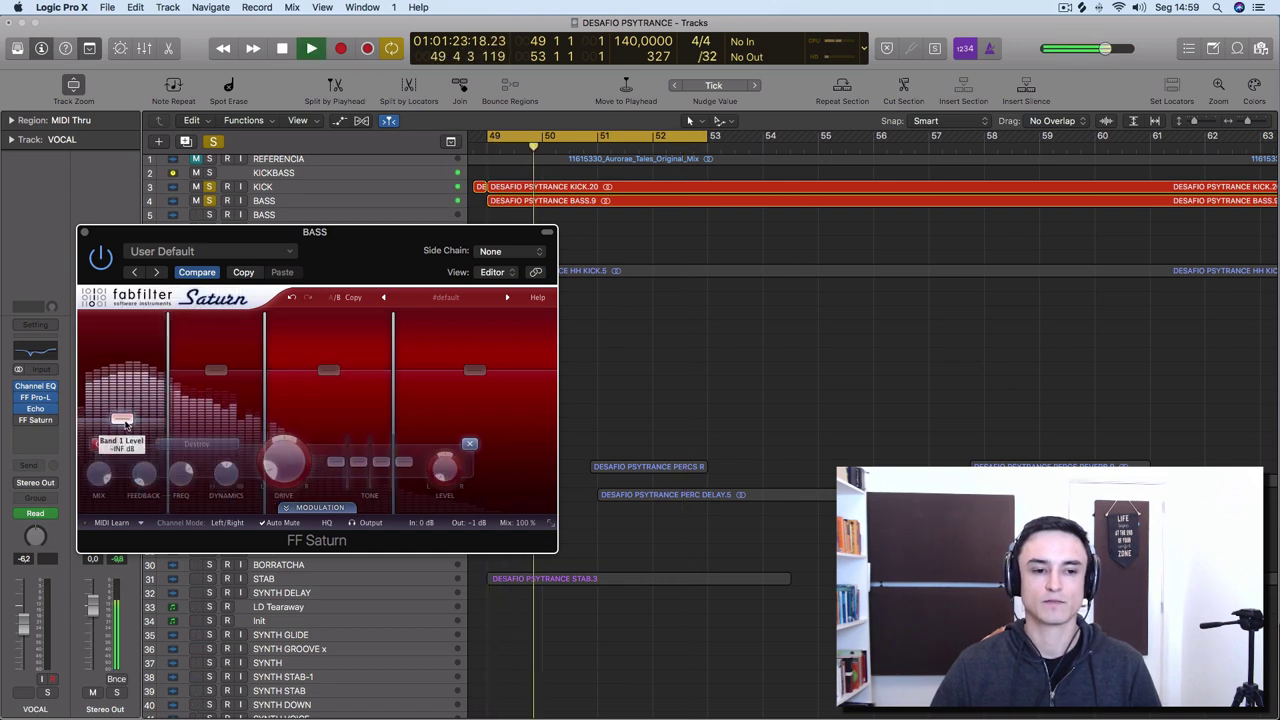
left_click(99, 446)
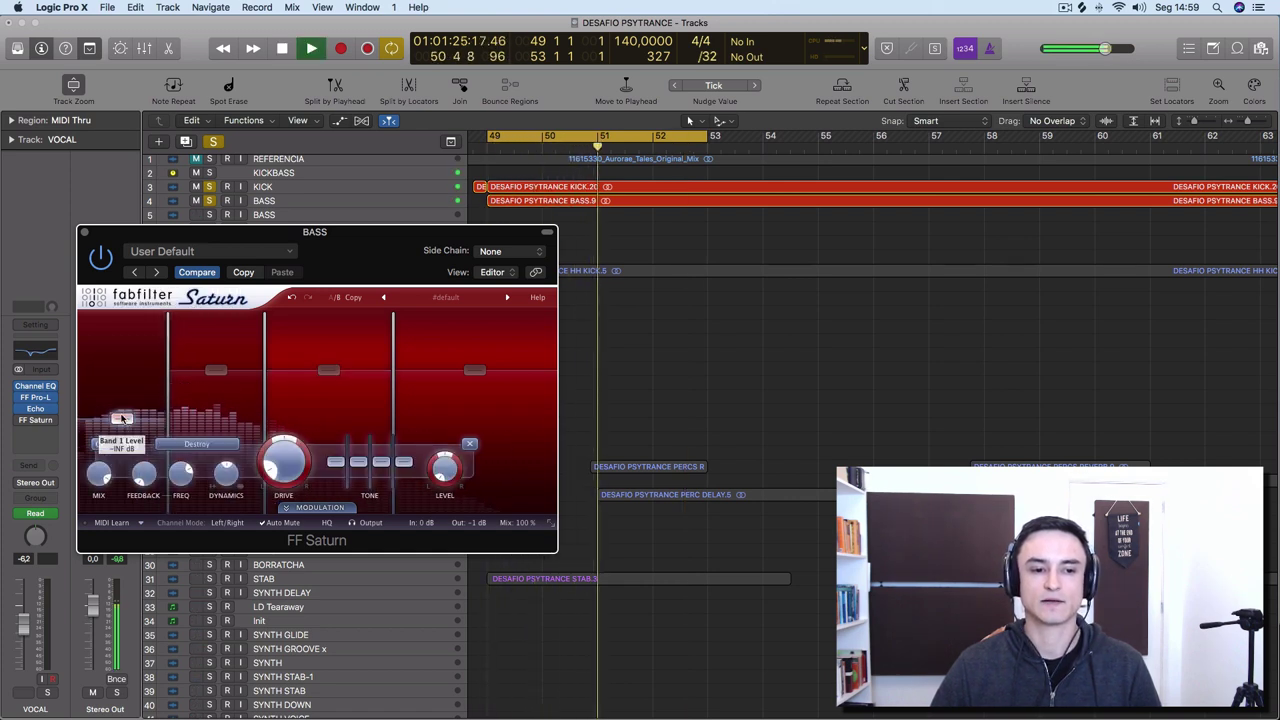
left_click_drag(122, 420, 123, 375)
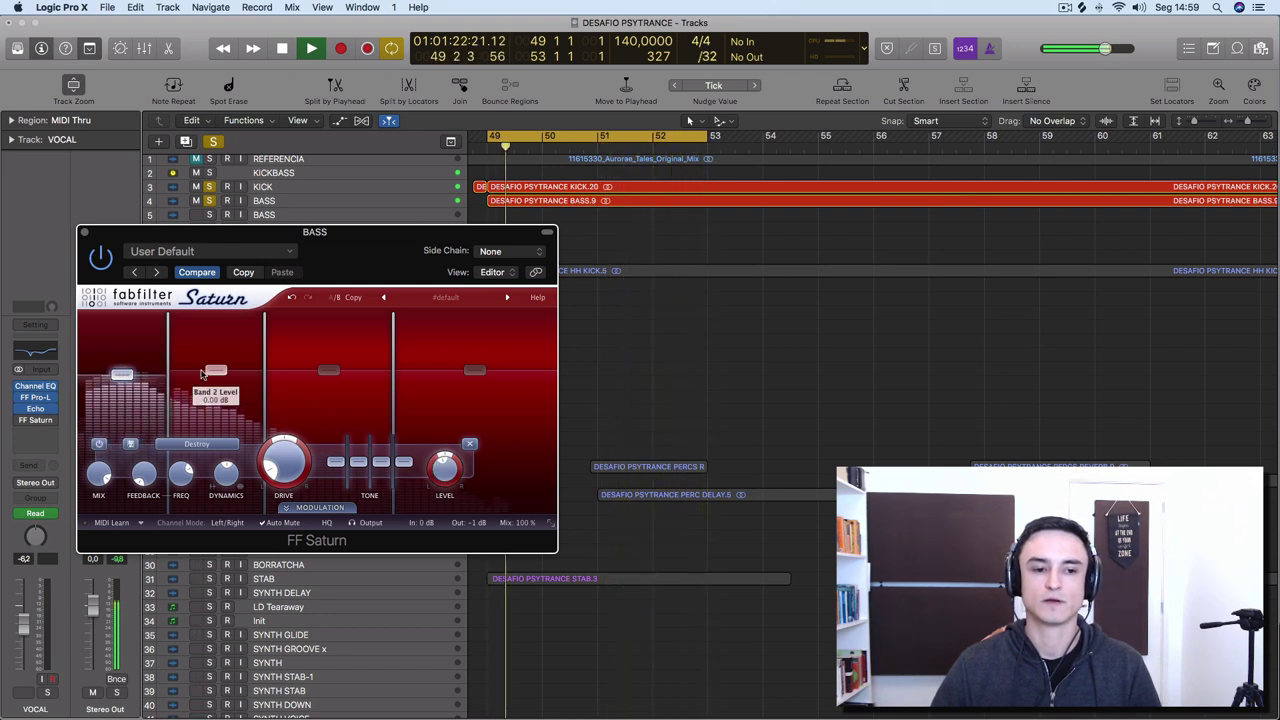
Step: Balance the band levels during playback, with Band 2 at about -2.47 dB, Band 3 slightly reduced, and Band 4 briefly at +4.44 dB
mouse_move(214, 371)
left_mouse_down()
mouse_move(222, 333)
mouse_move(223, 377)
mouse_move(228, 363)
left_mouse_up()
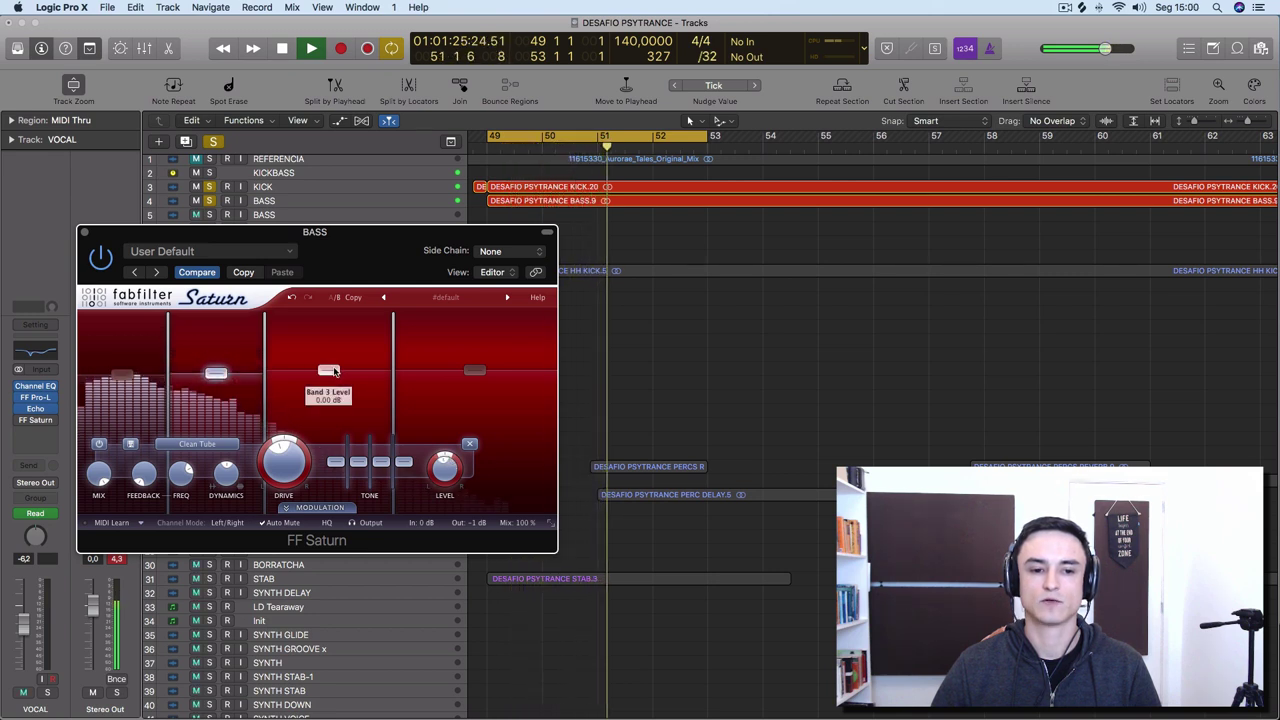
left_click_drag(479, 380, 478, 367)
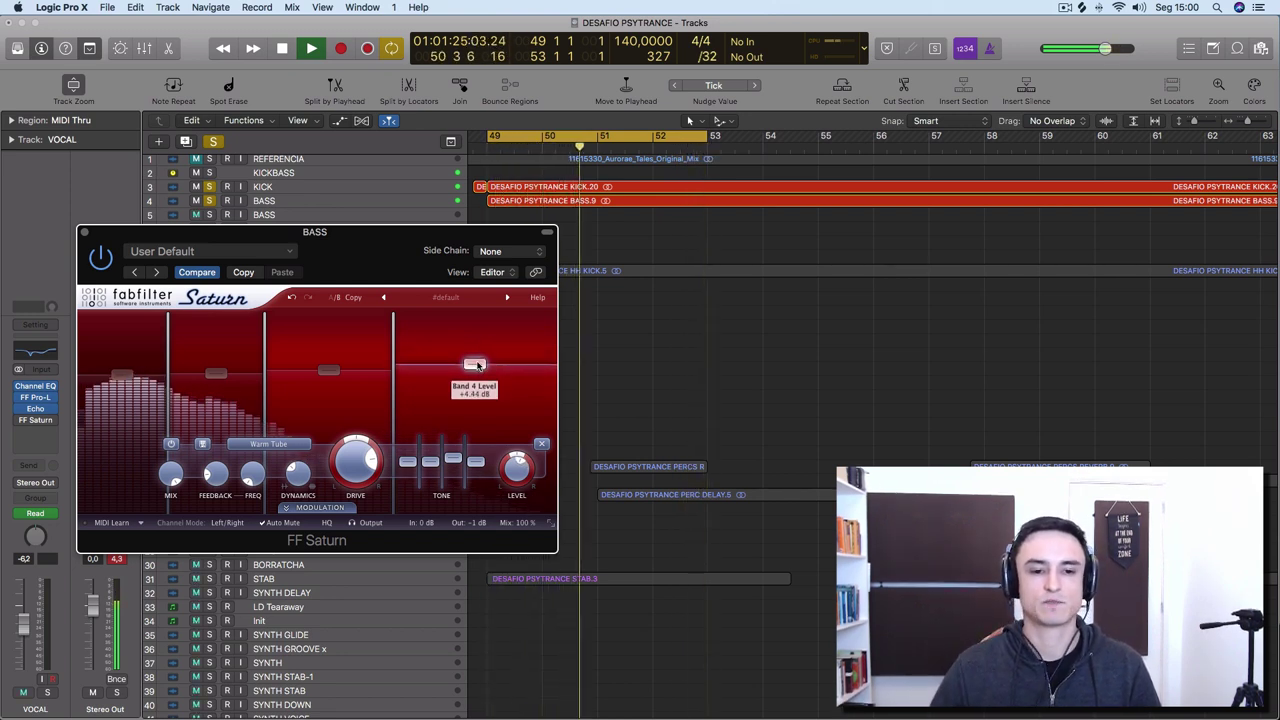
left_click_drag(322, 373, 326, 380)
left_click(474, 365)
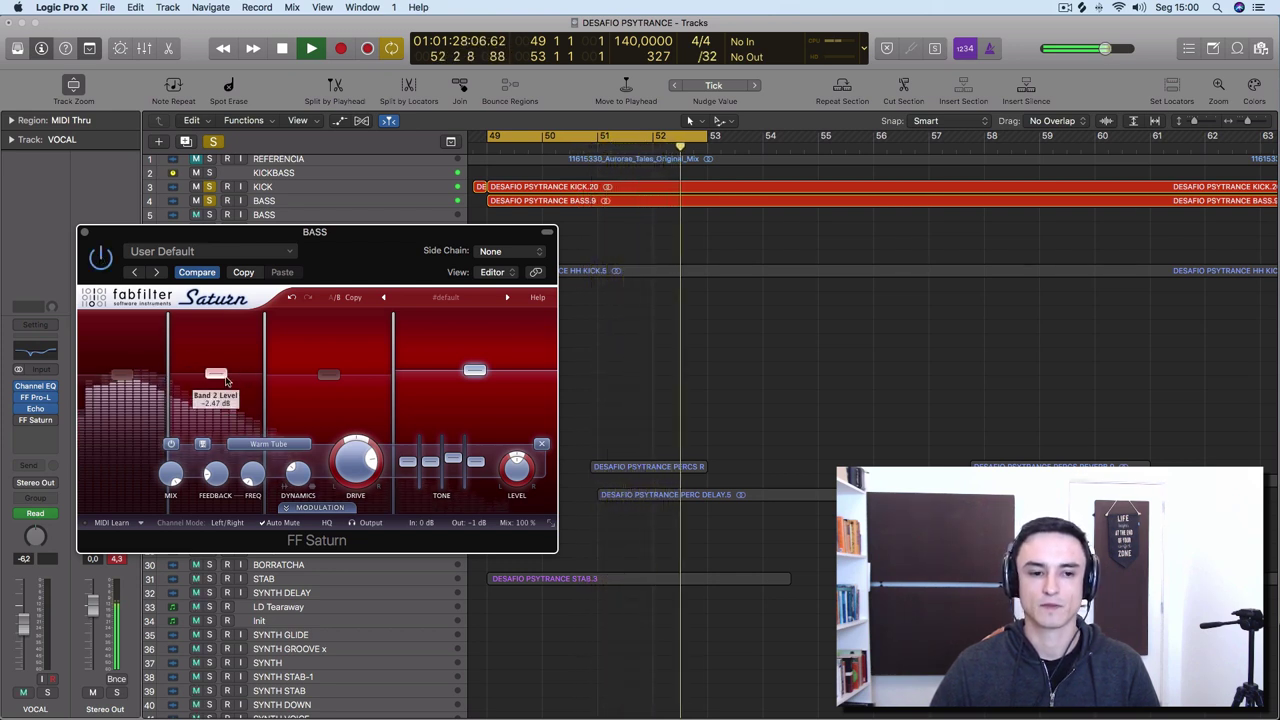
Step: Raise the Band 1/2 crossover and set the levels to about -3.95 dB for Band 2, -0.49 dB for Band 3 and +2.47 dB for Band 4
left_click_drag(216, 375, 237, 394)
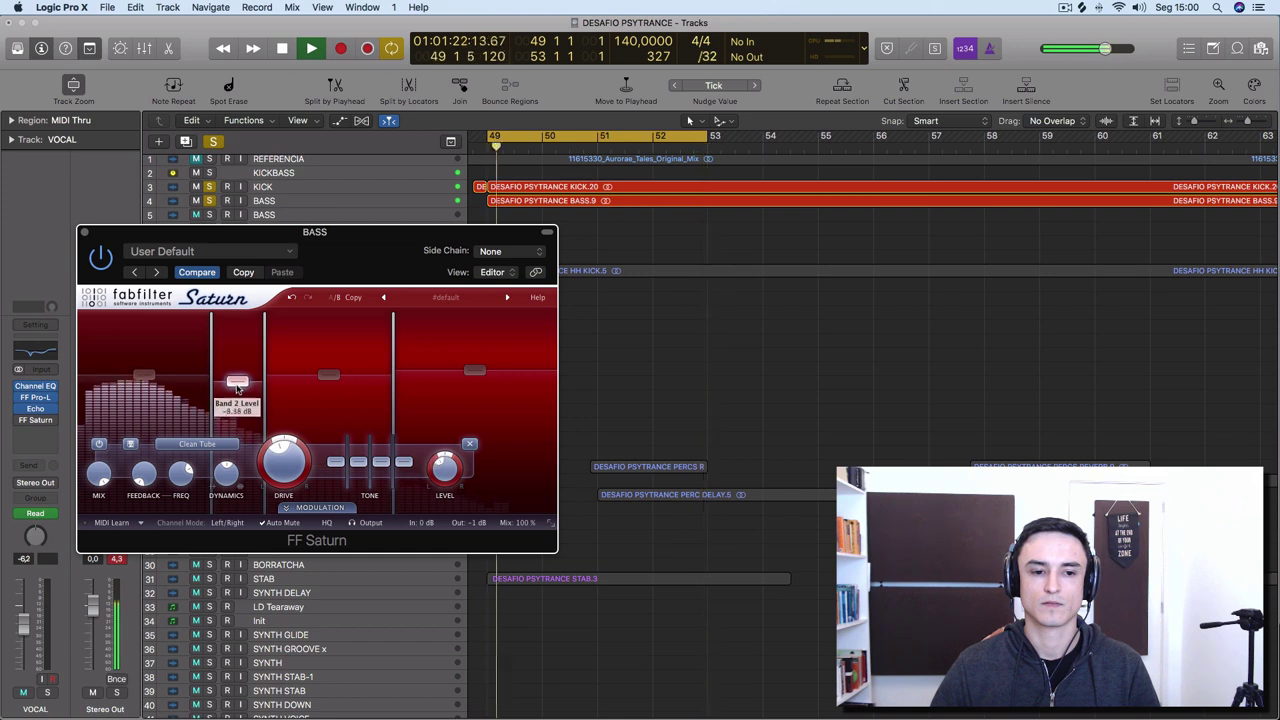
left_click_drag(318, 378, 322, 372)
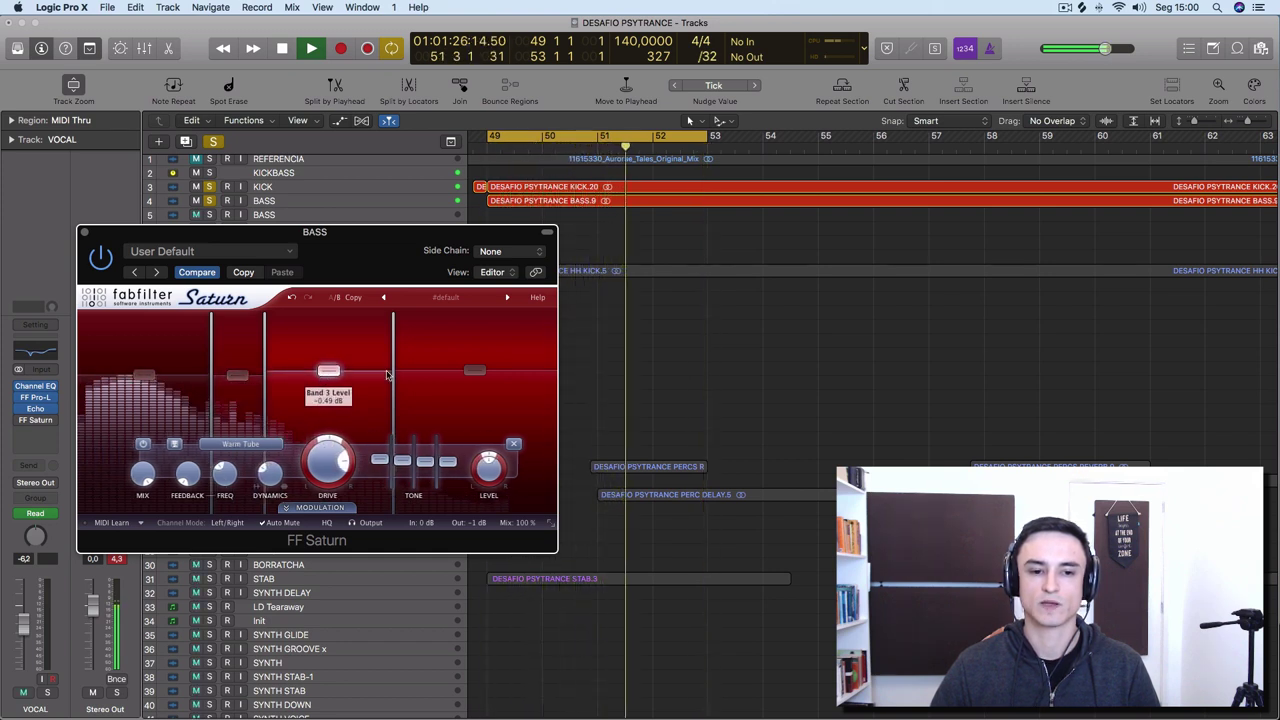
left_click_drag(474, 370, 473, 367)
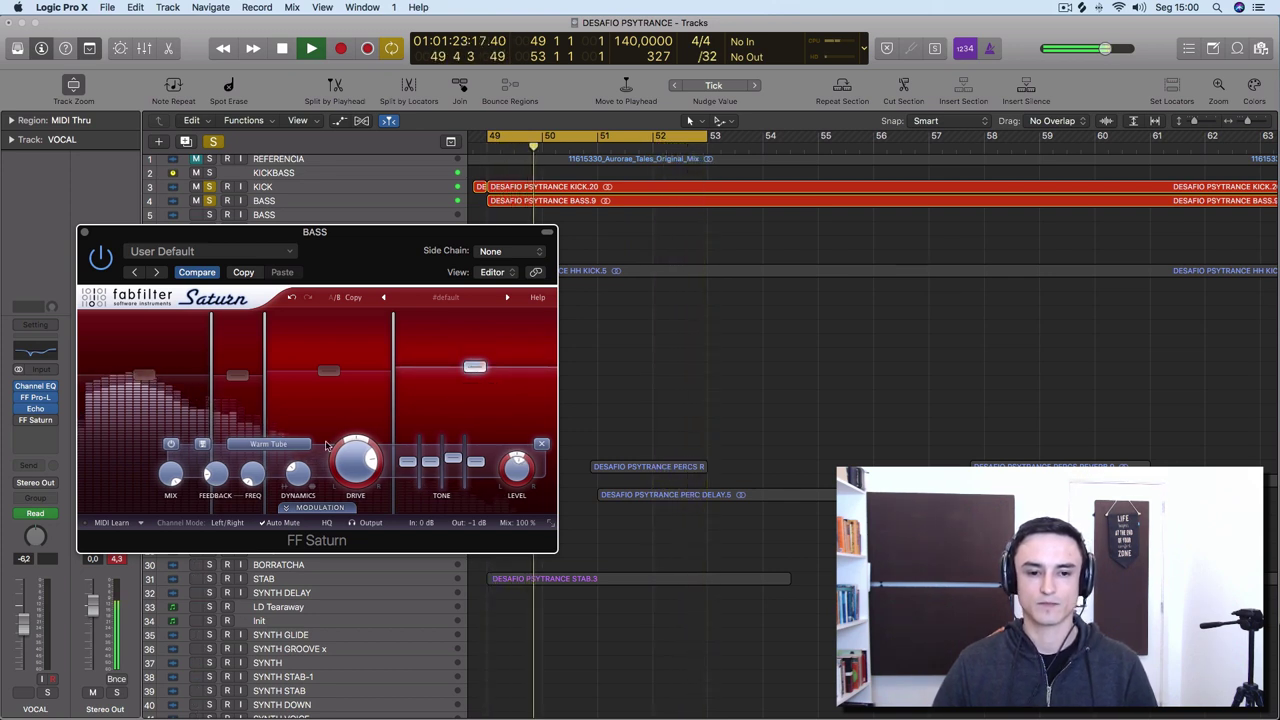
Step: Lower the Drive of Band 4 and Band 3 to the minimum while the kick and bass play
left_click(237, 376)
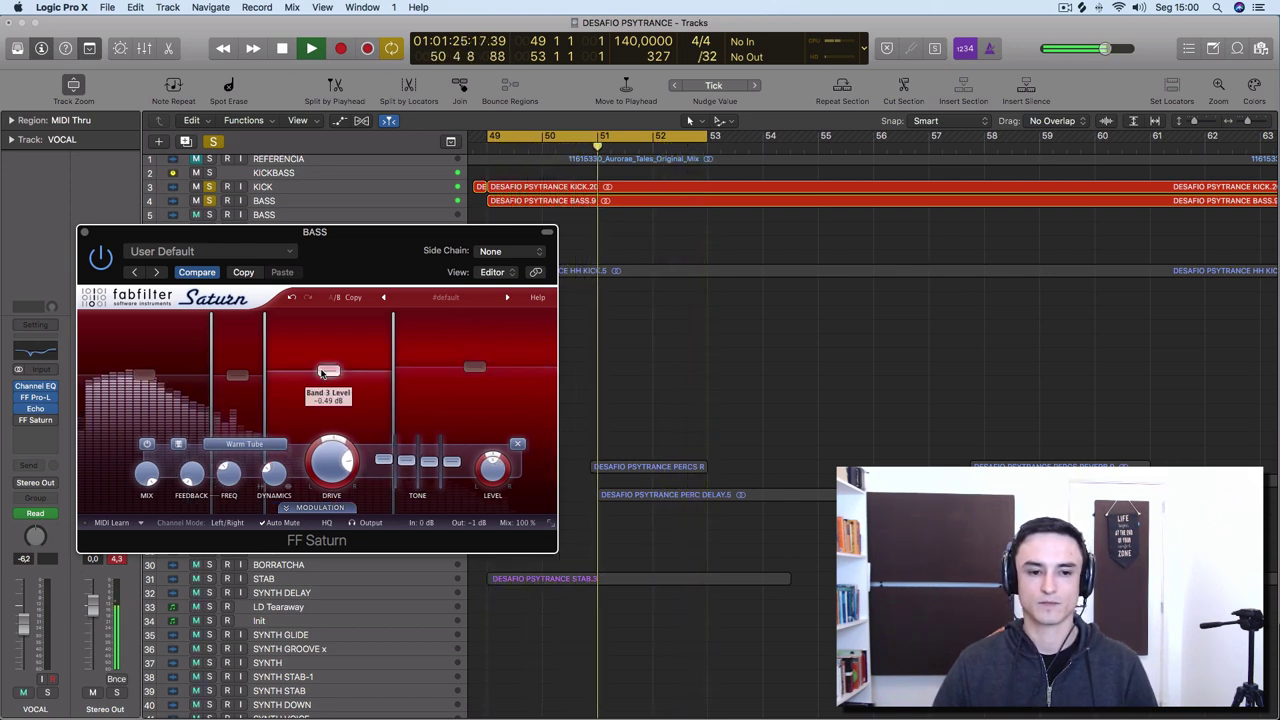
left_click(435, 376)
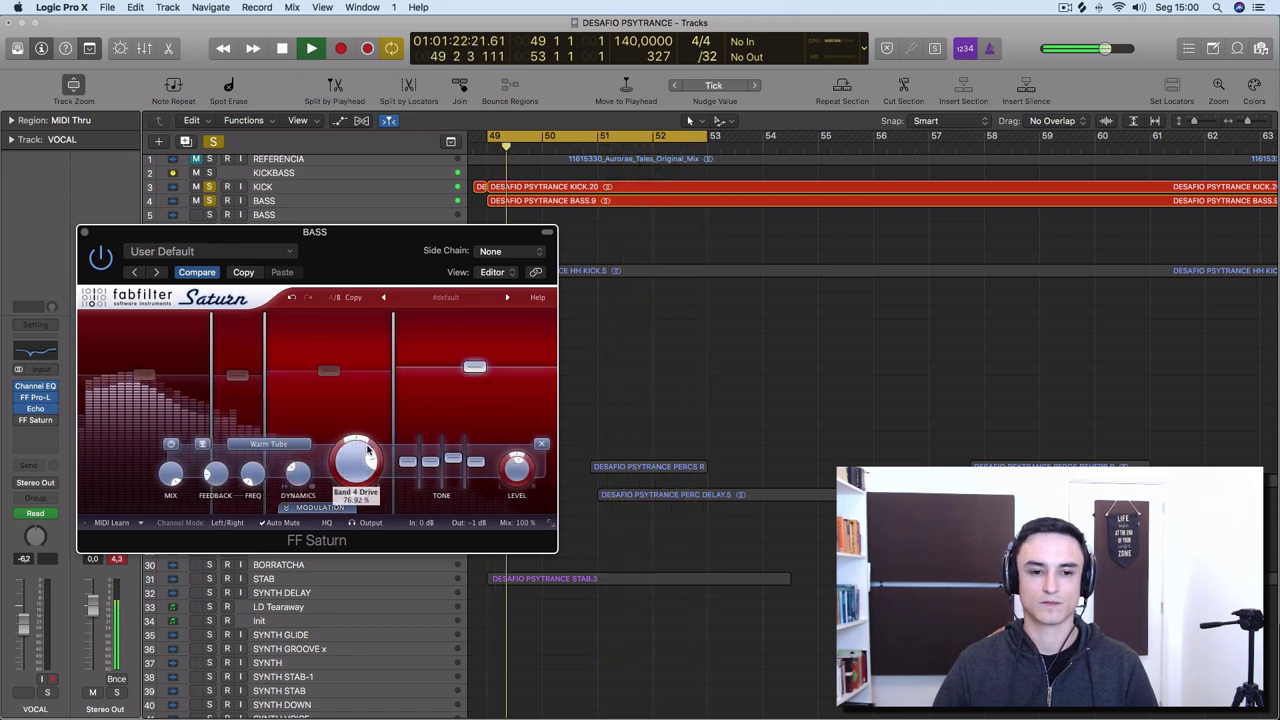
left_click(329, 371)
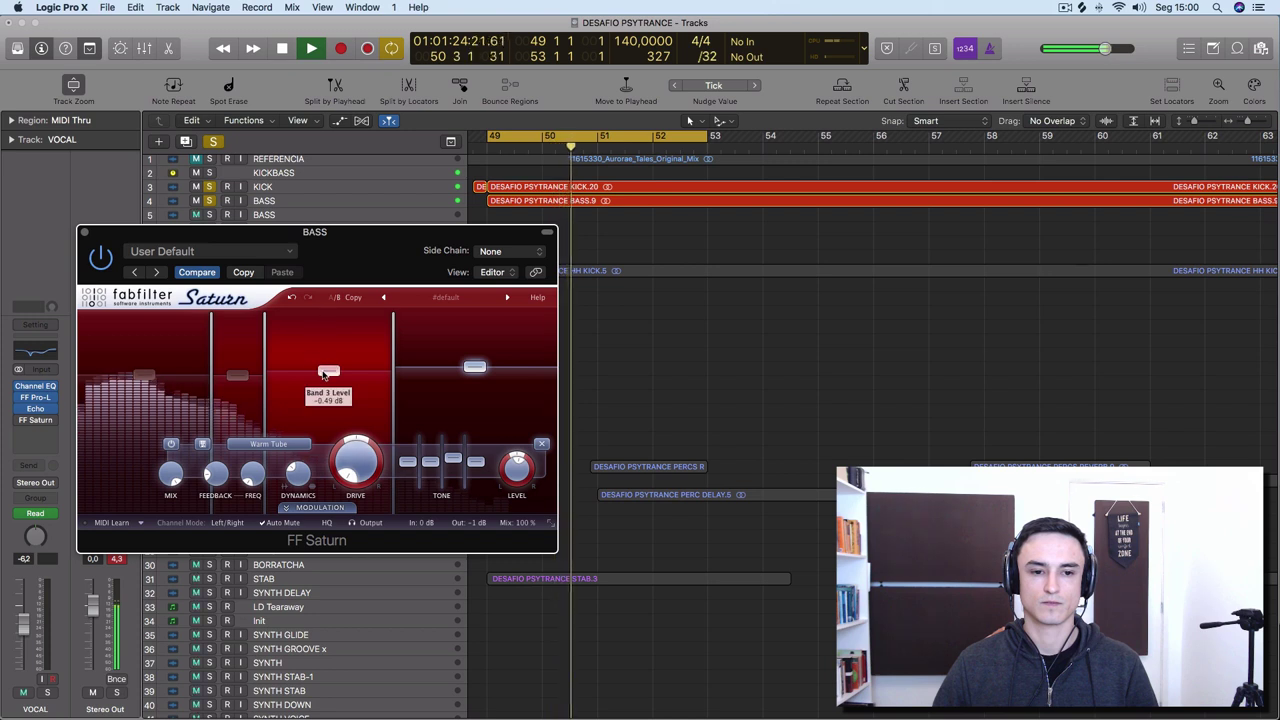
left_click_drag(318, 471, 298, 573)
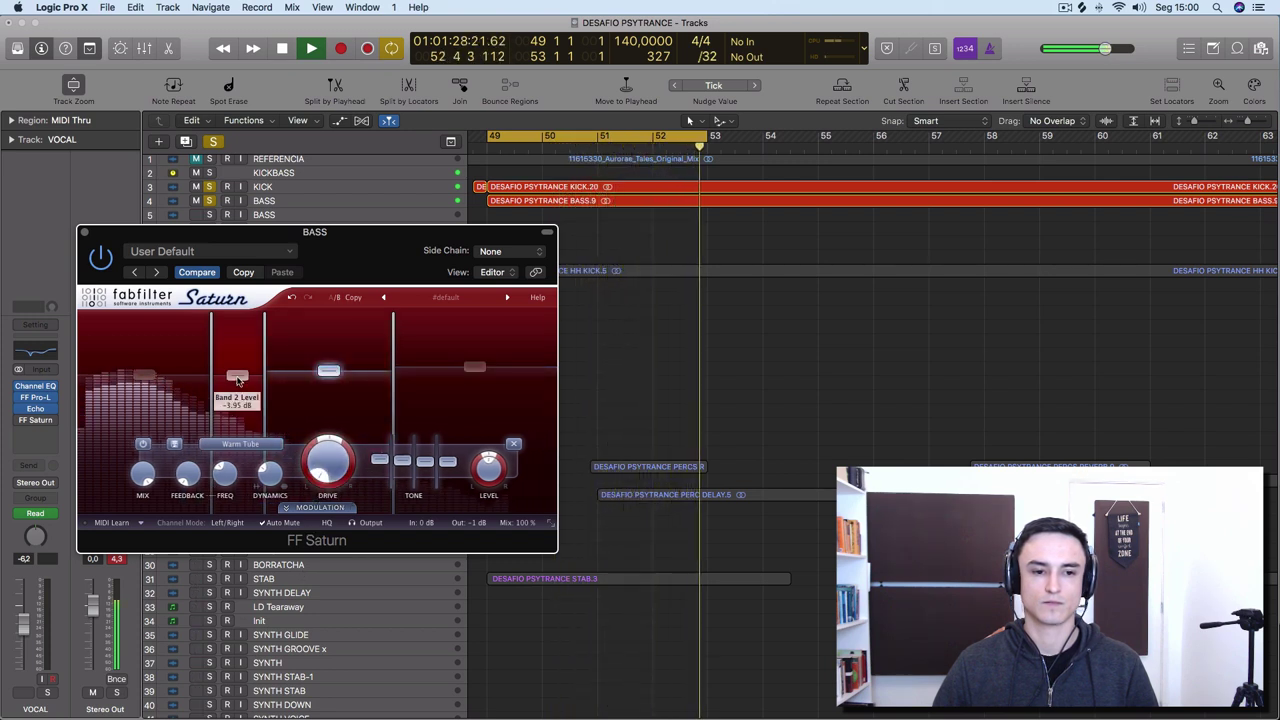
Step: Readjust Band 2's Drive during playback and compare the bass with the Saturn plug-in bypassed and active
left_click(237, 375)
left_click_drag(285, 461, 278, 538)
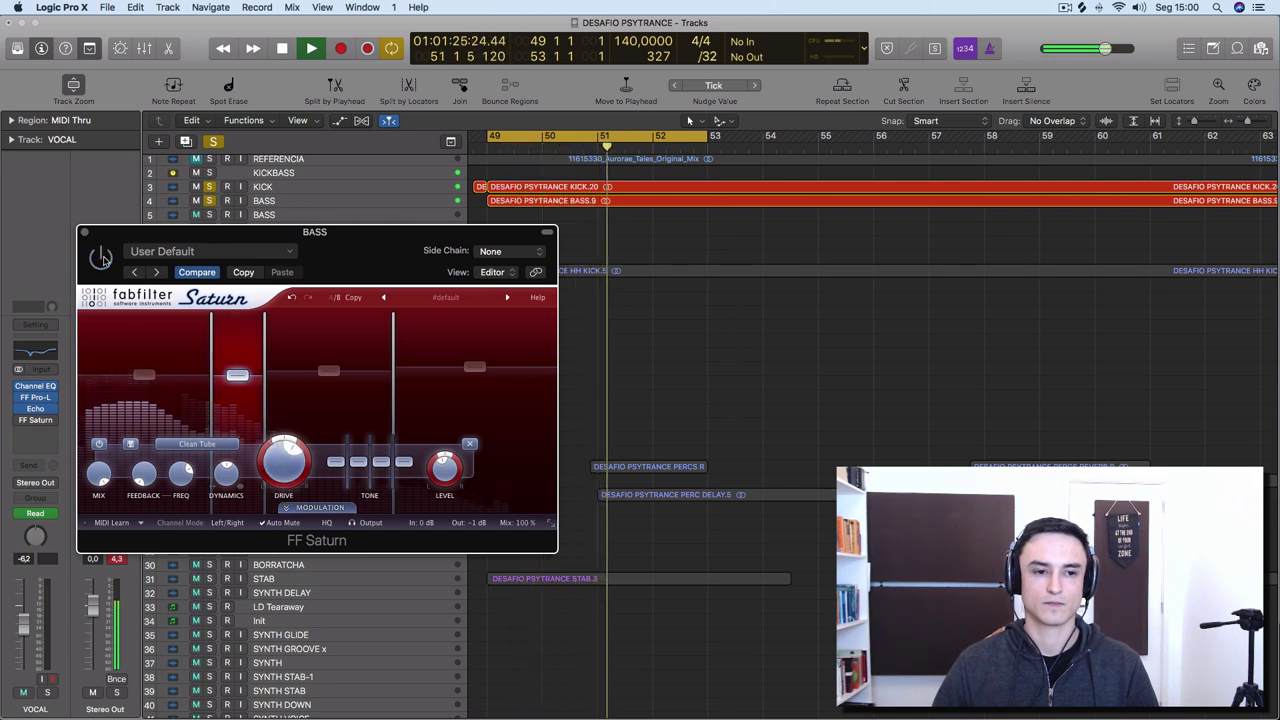
left_click(101, 257)
left_click(101, 257)
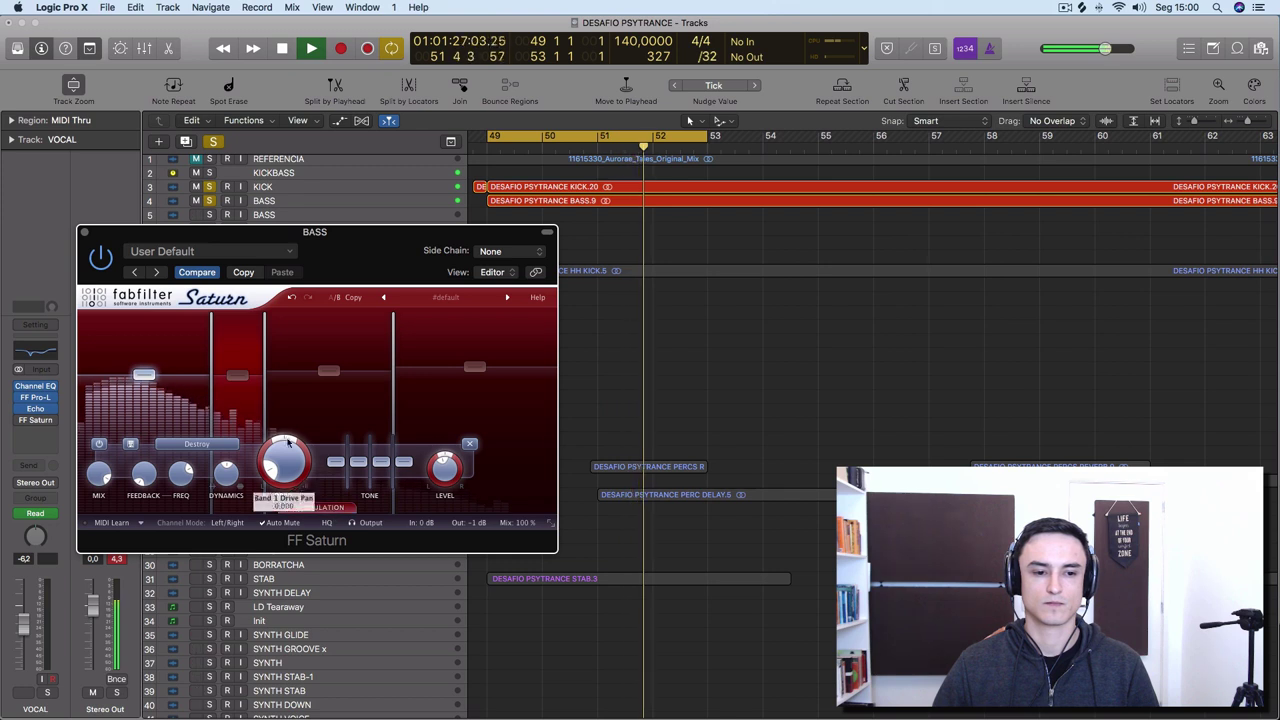
Step: Raise Band 3's Drive to 100 %, audition Band 4's Drive near its maximum, and bring Band 4's Drive down to about 61 %
left_click(345, 362)
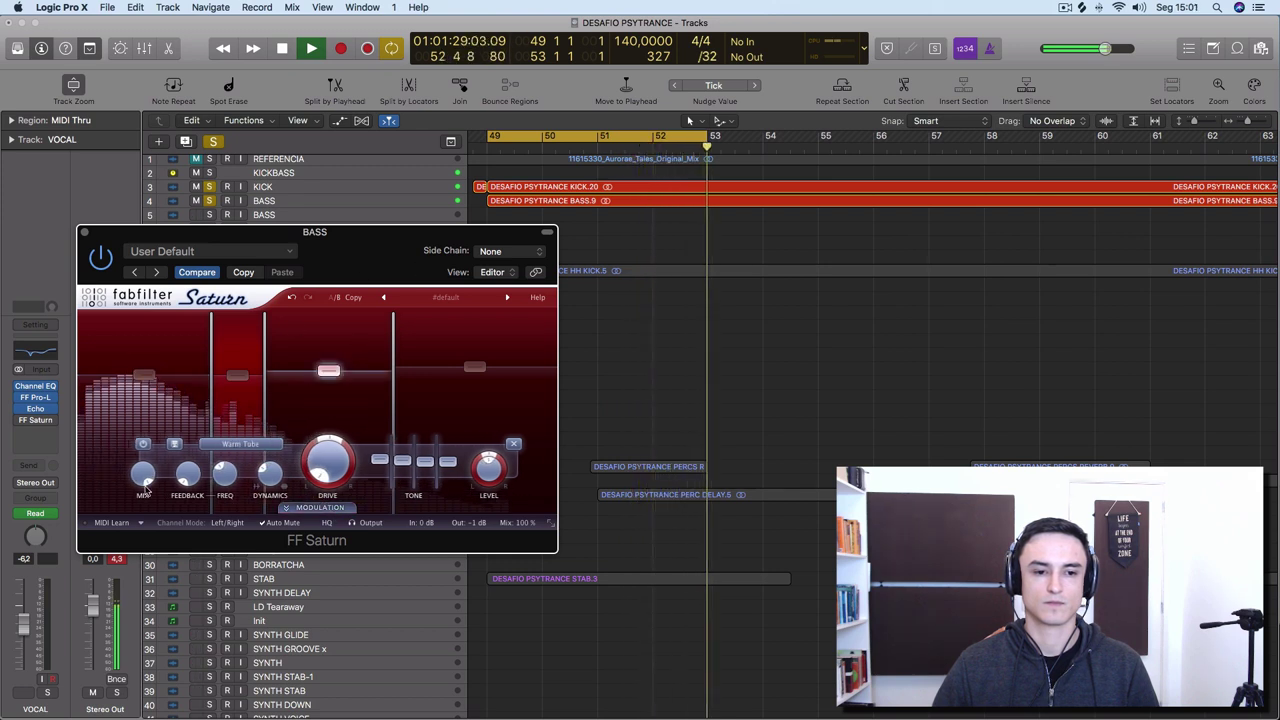
left_click_drag(345, 365, 362, 298)
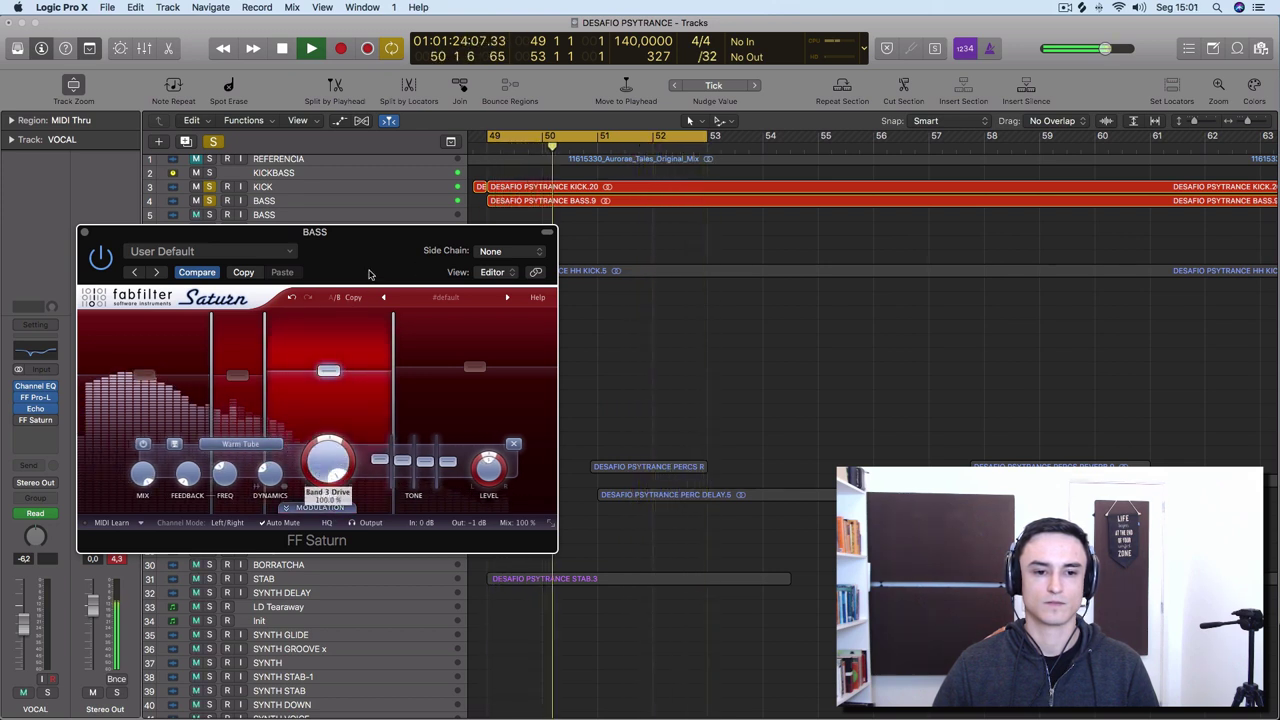
left_click(474, 367)
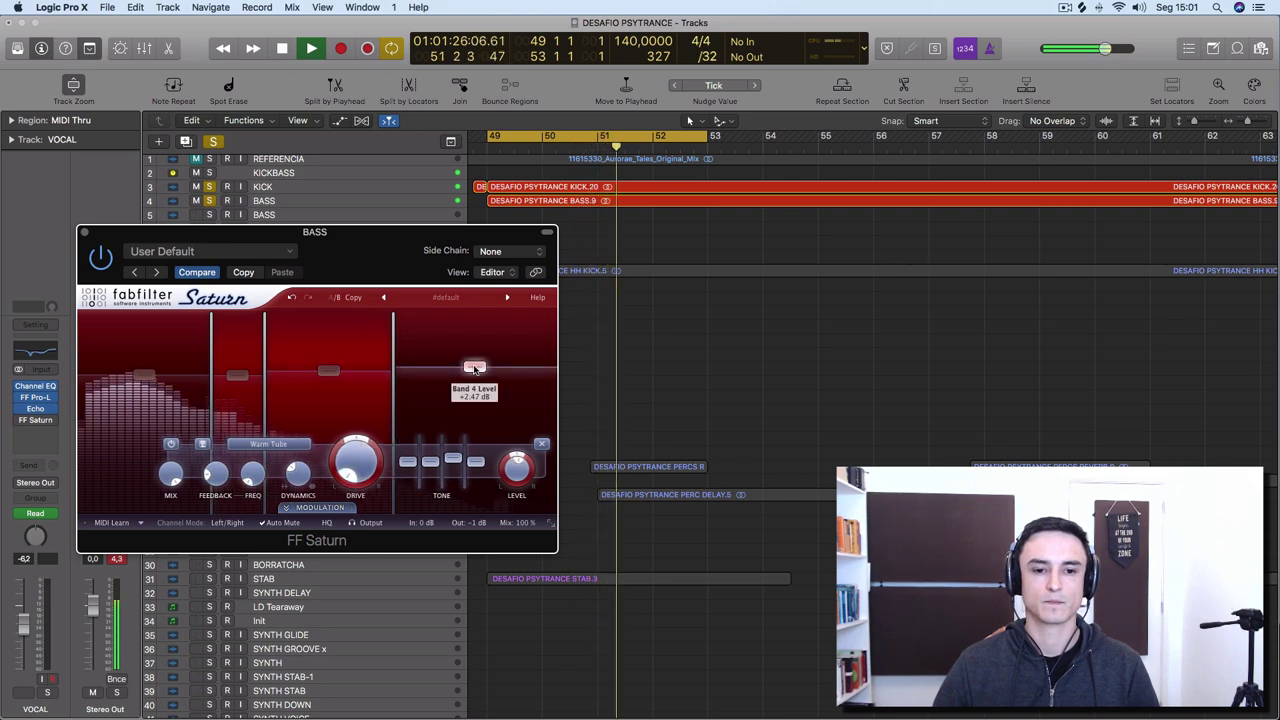
left_click_drag(358, 468, 360, 458)
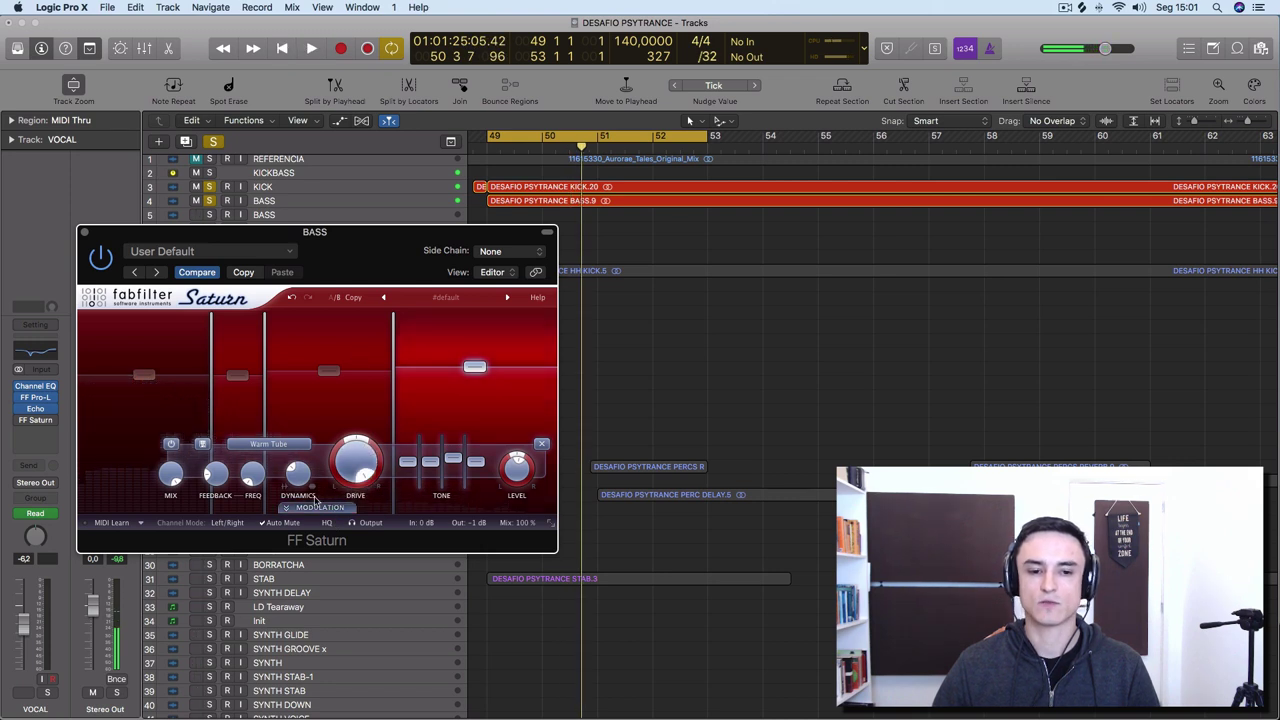
key("space")
key("space")
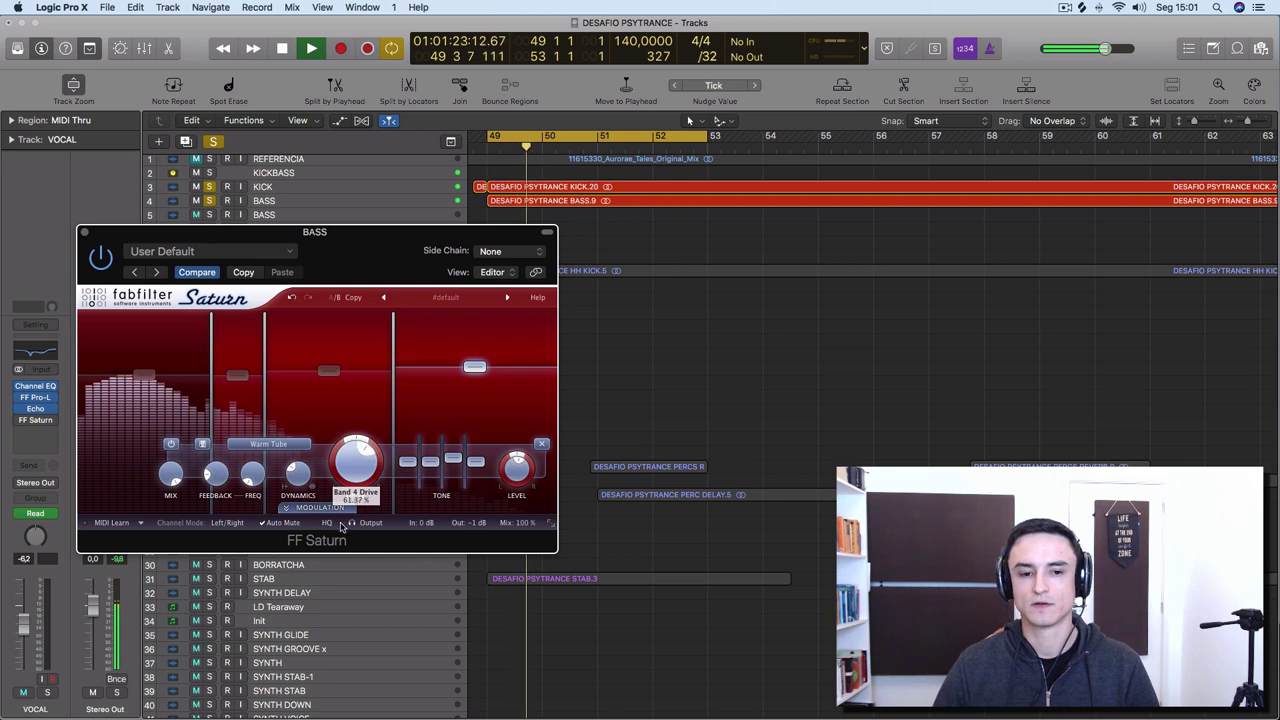
Step: Compare the bass with Band 1's distortion bypassed and enabled during playback
left_click(144, 375)
left_click(98, 445)
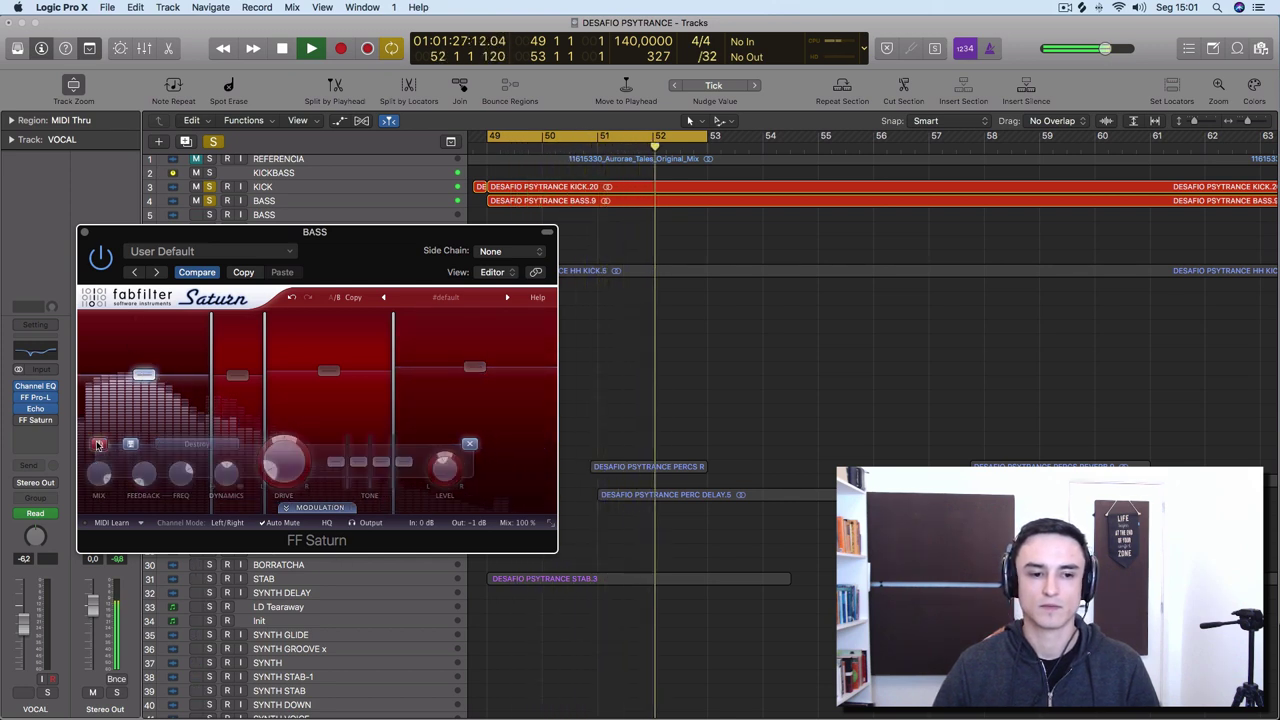
left_click(98, 445)
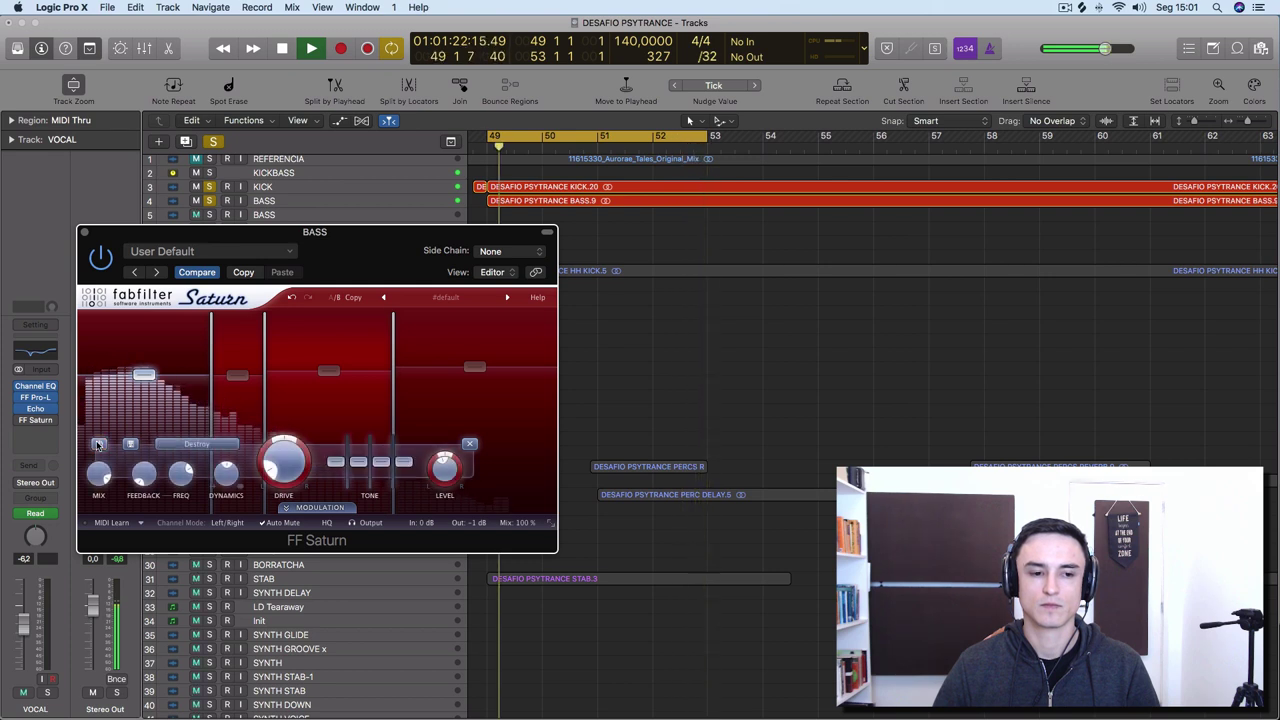
Step: Adjust Band 1's Mix and listen to the kick and bass
key("space")
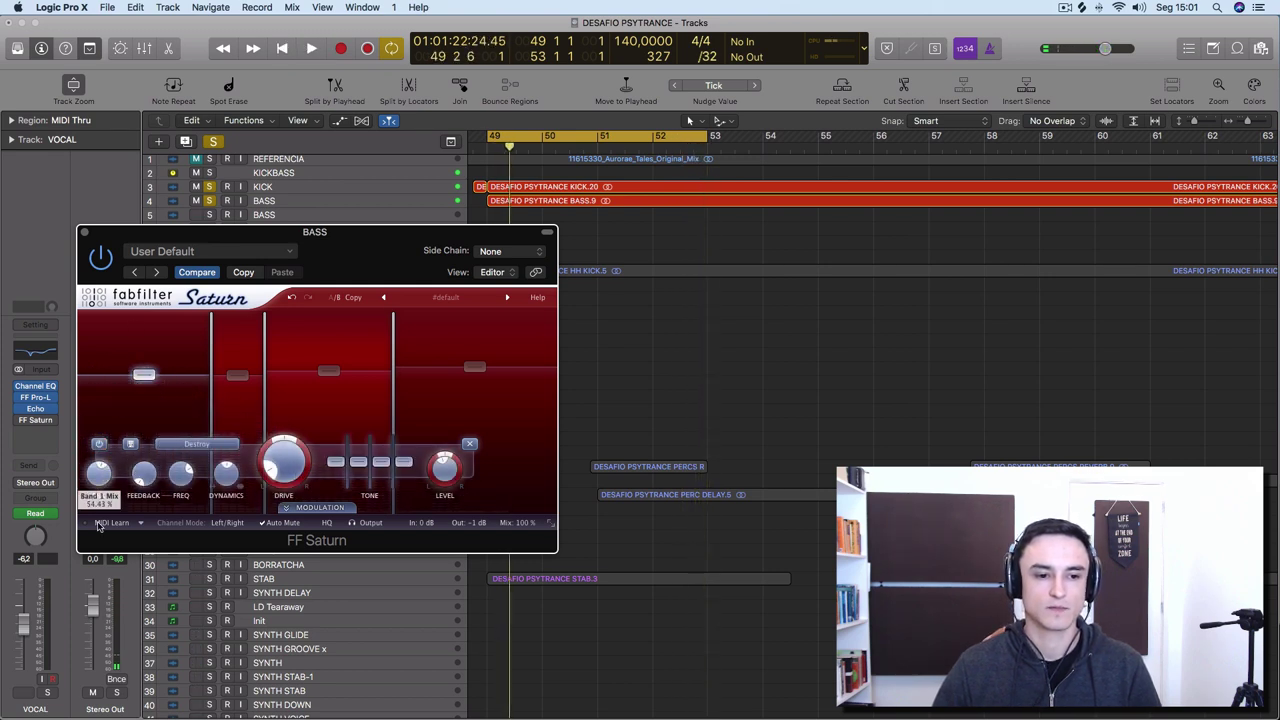
key("space")
left_click_drag(104, 477, 102, 487)
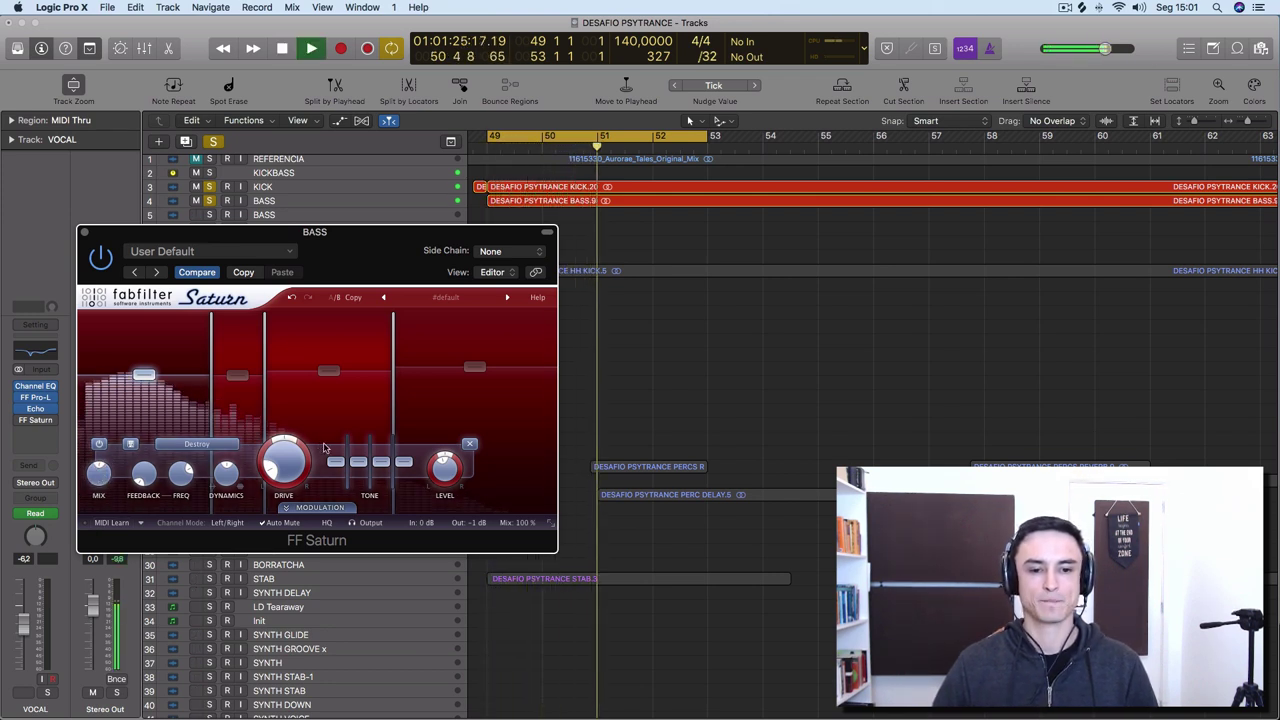
Step: Try the plug-in's overall Mix at about 33 % and return it to 100 %, replaying the loop
key("space")
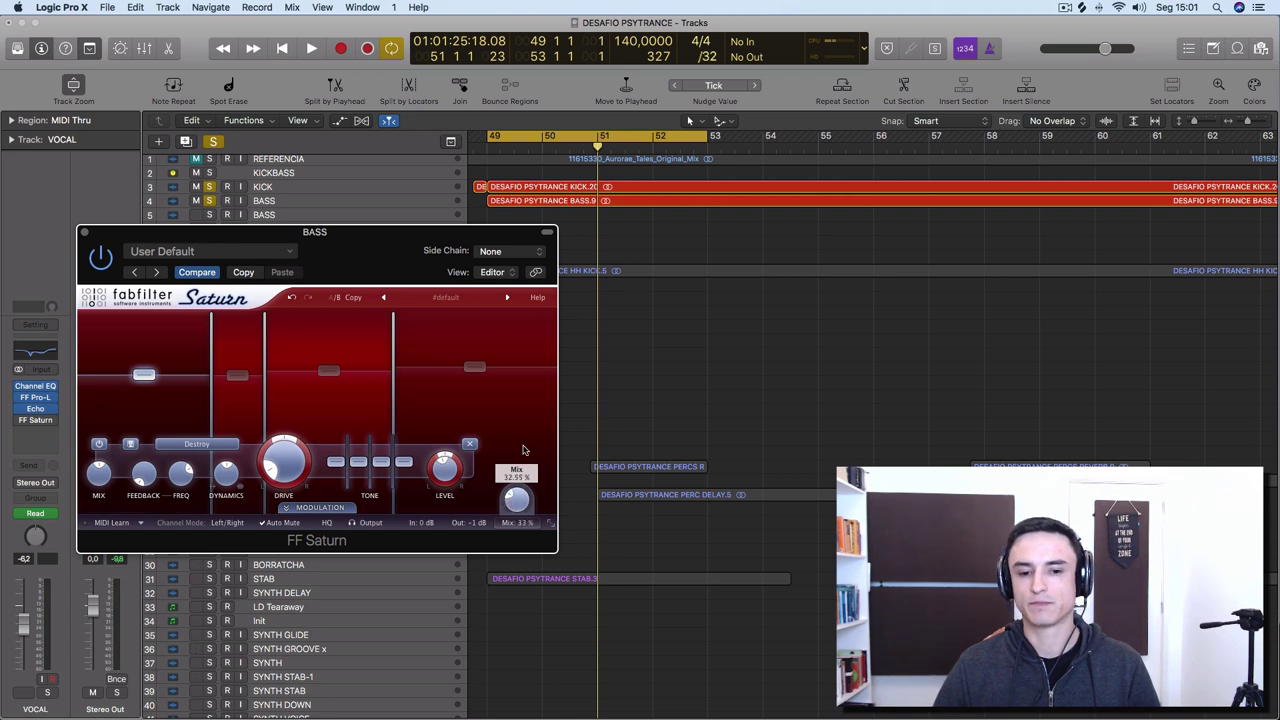
left_click_drag(516, 503, 541, 341)
key("space")
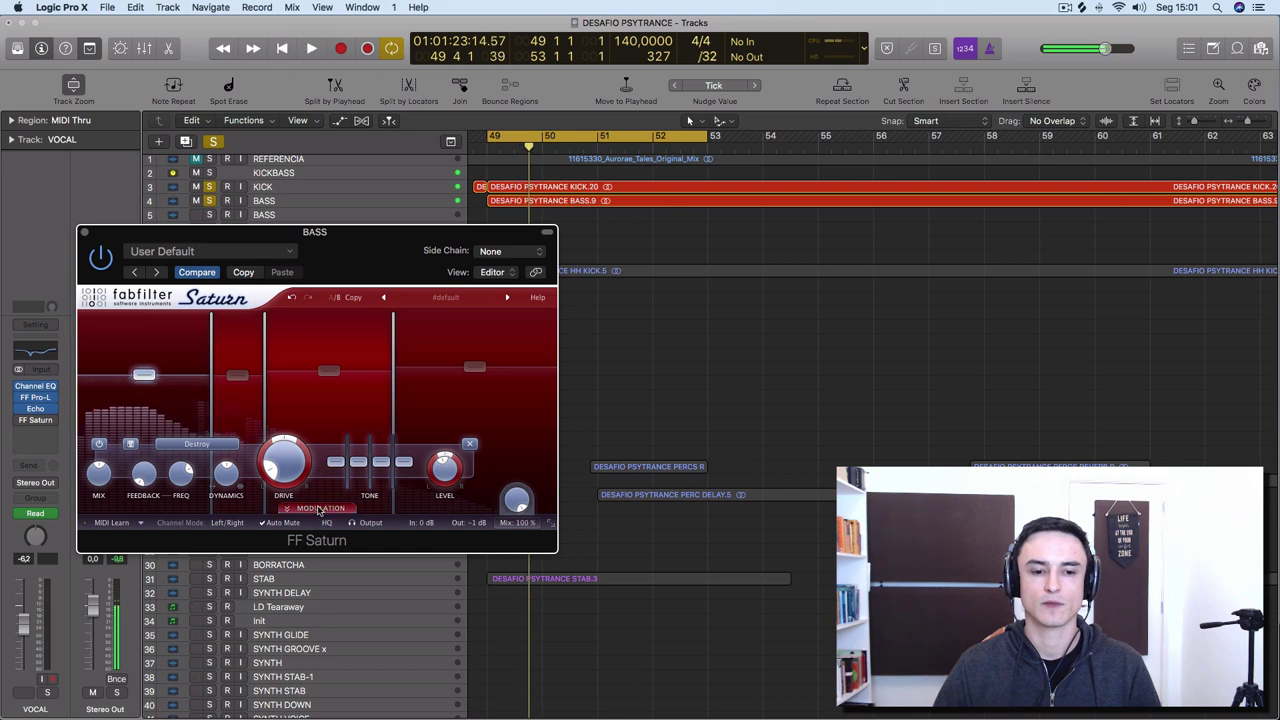
Step: Reveal Saturn's modulation section and add a new XLFO source after replaying the loop
left_click(315, 508)
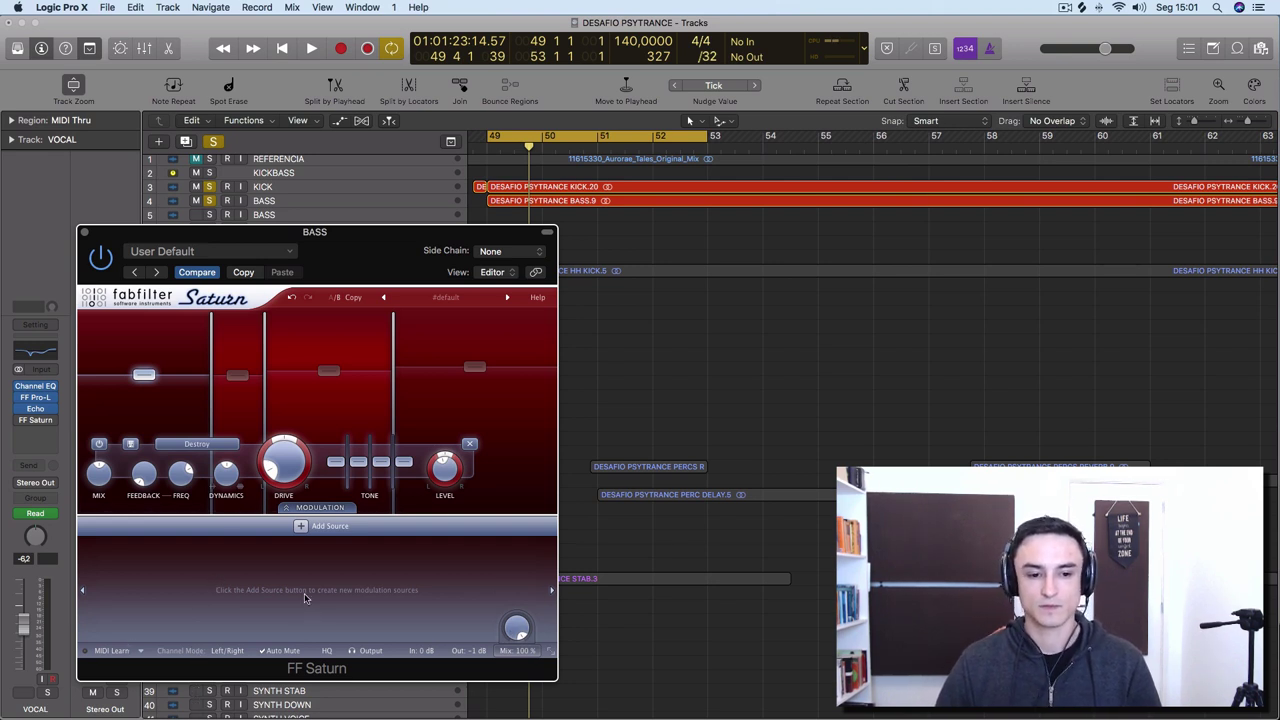
key("space")
key("z")
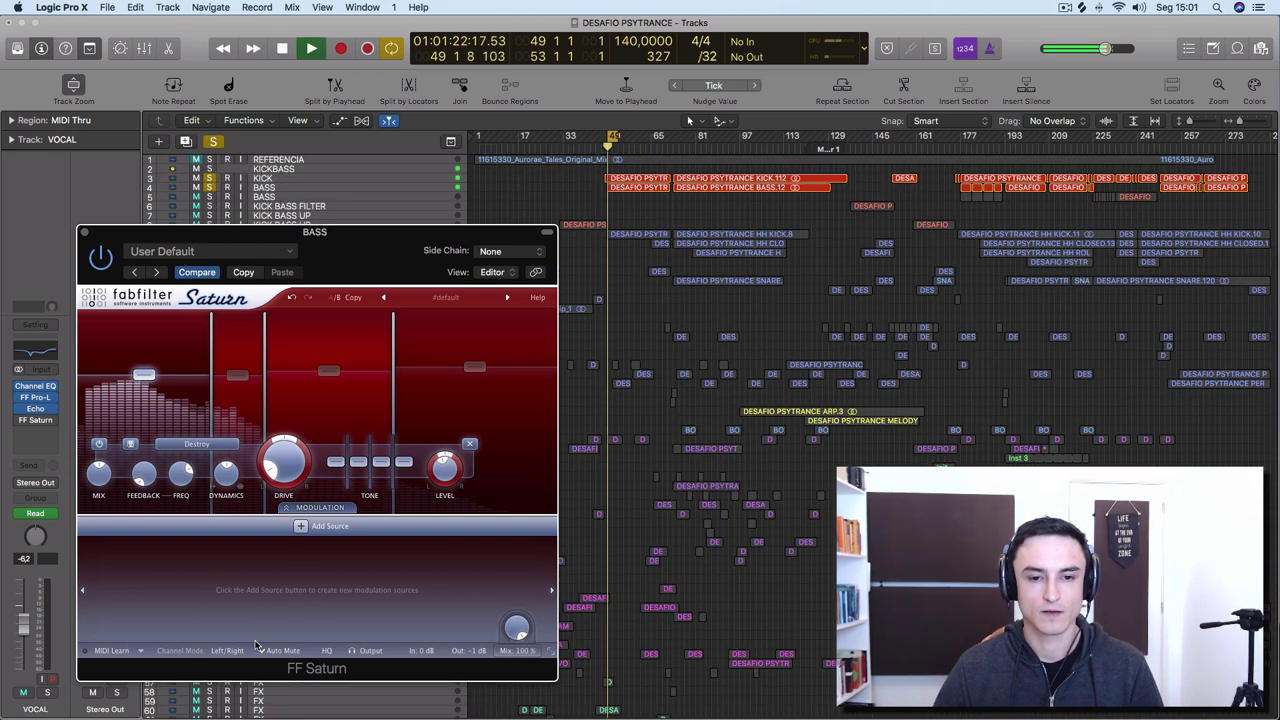
key("z")
key("space")
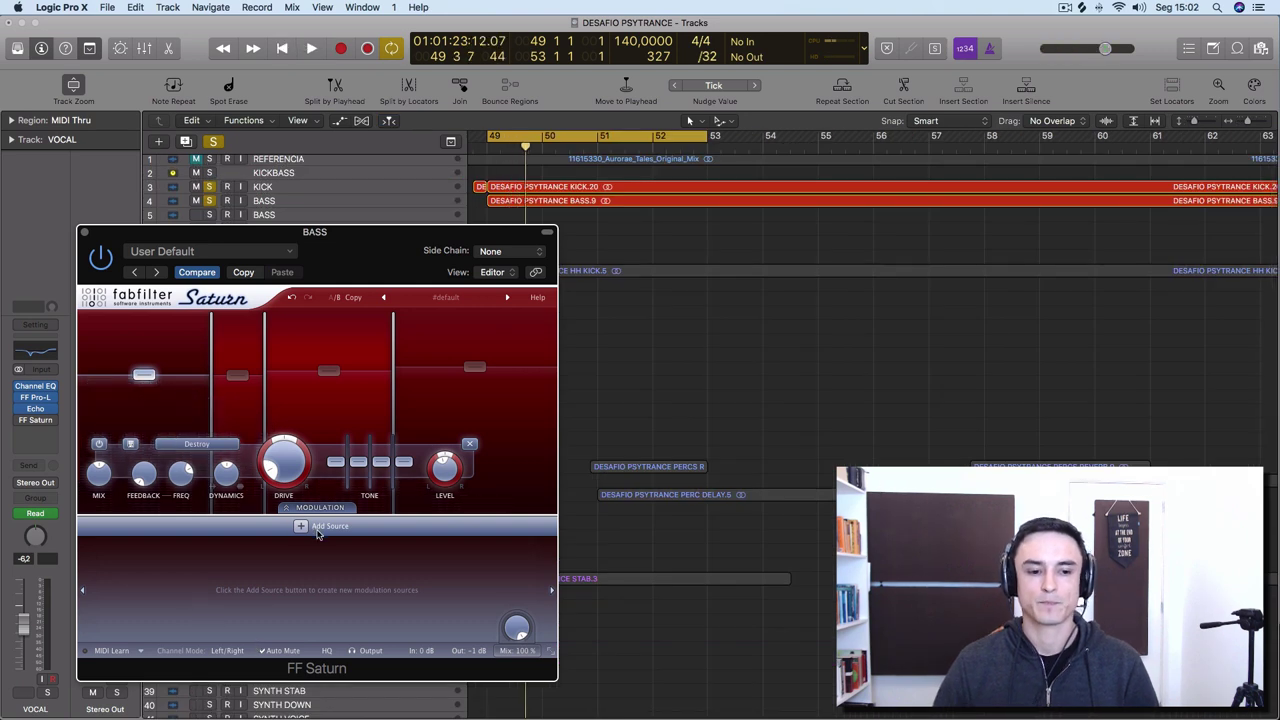
left_click(298, 528)
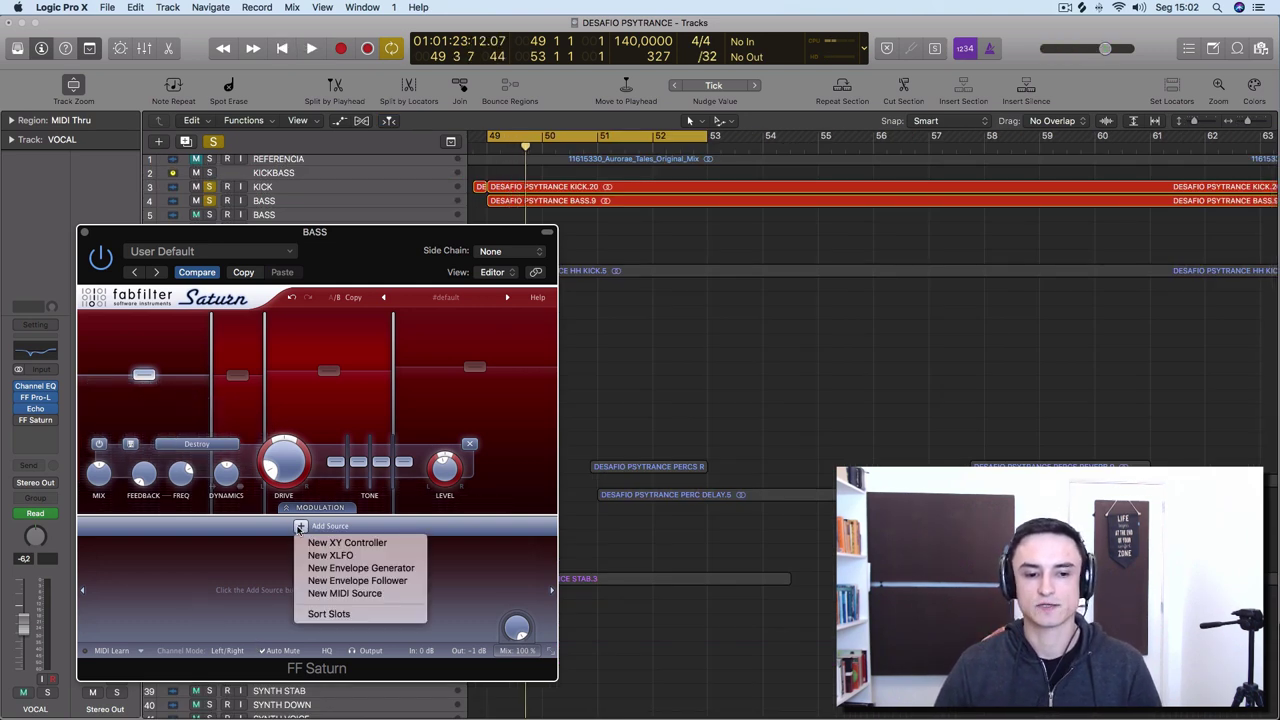
left_click(372, 556)
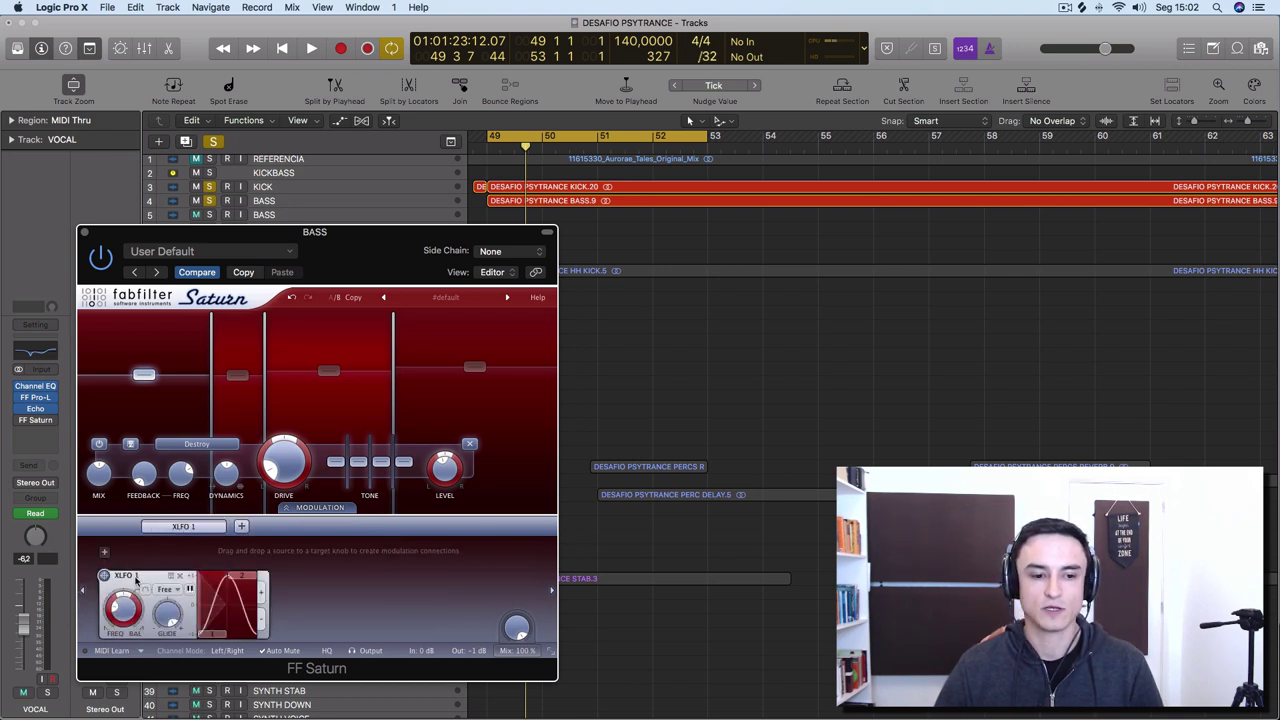
Step: Route XLFO 1 to Band 1's Drive and adjust the LFO frequency during playback
left_click_drag(104, 577, 105, 578)
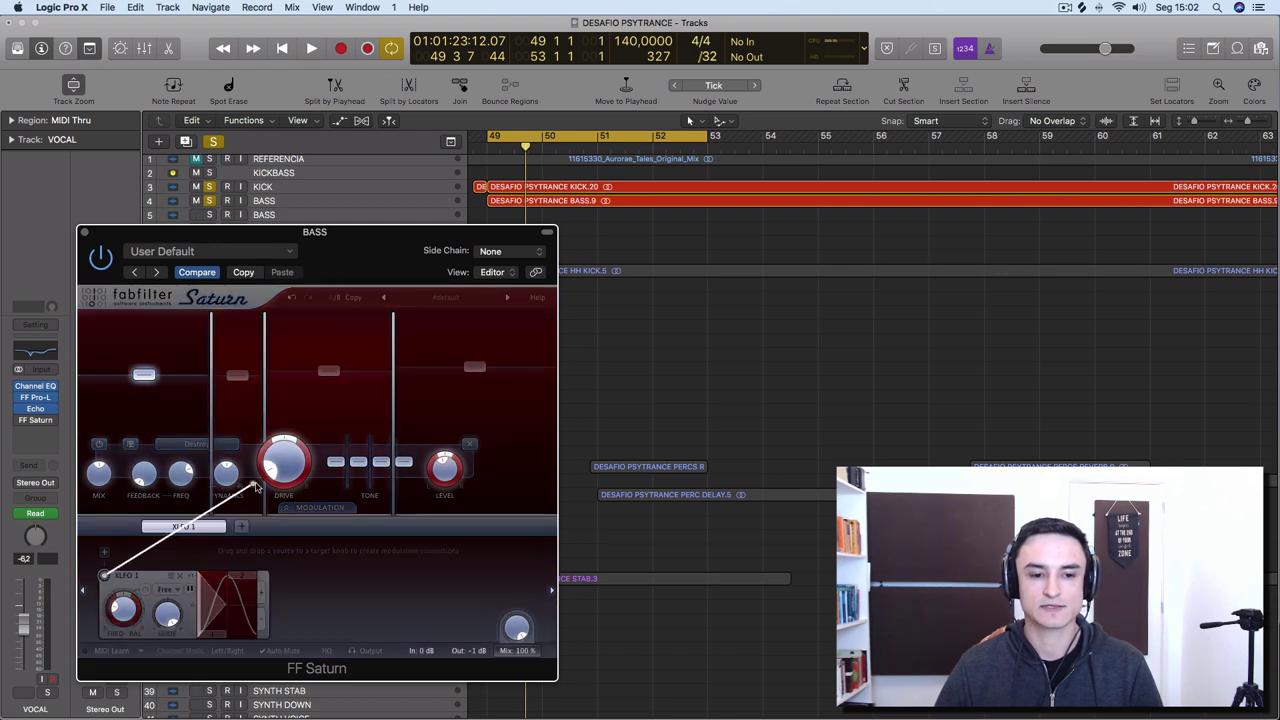
left_click_drag(255, 487, 283, 476)
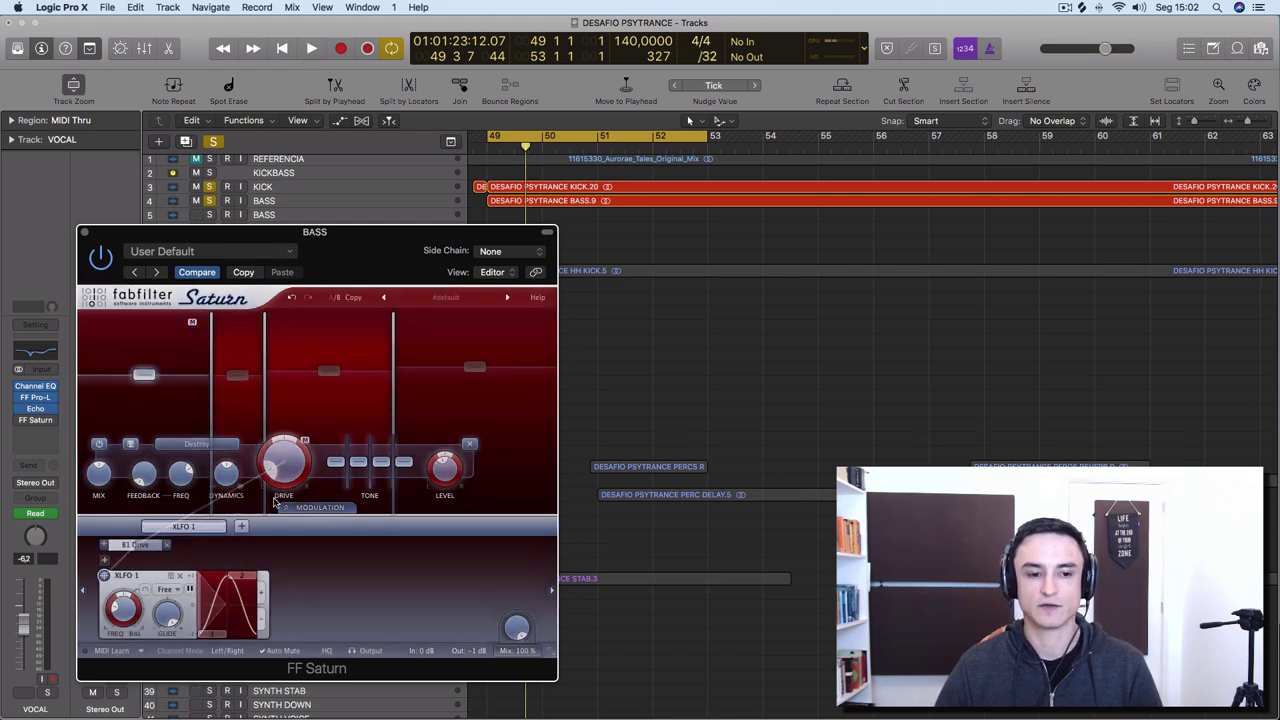
key("space")
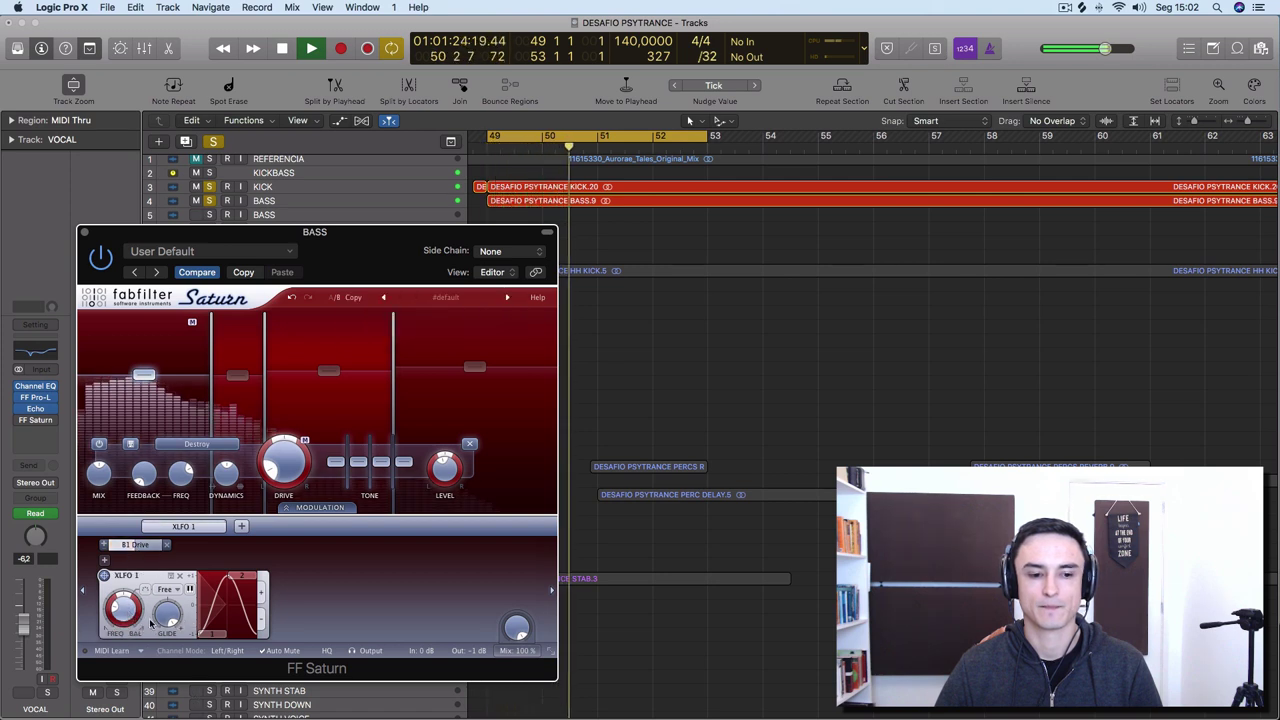
mouse_move(124, 618)
left_mouse_down()
mouse_move(149, 520)
mouse_move(134, 613)
left_mouse_up()
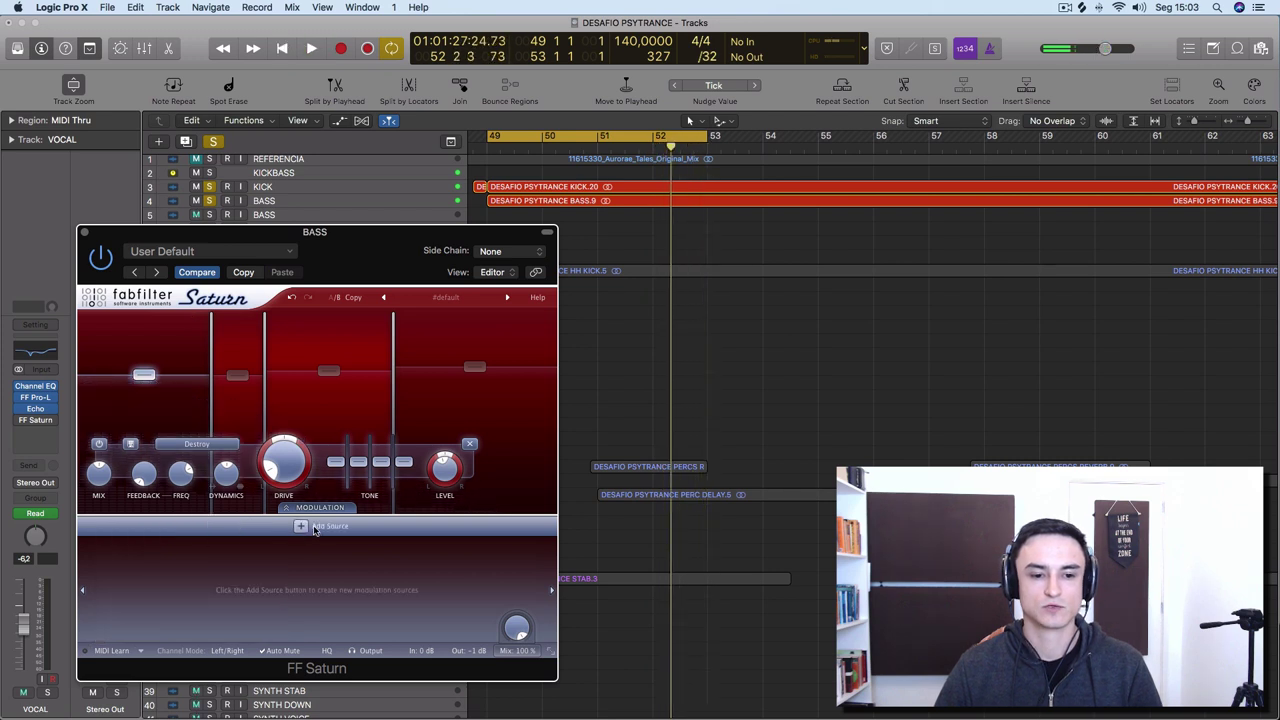
Step: Add a fresh XLFO source and try connecting it to Band 1's feedback frequency
left_click(301, 527)
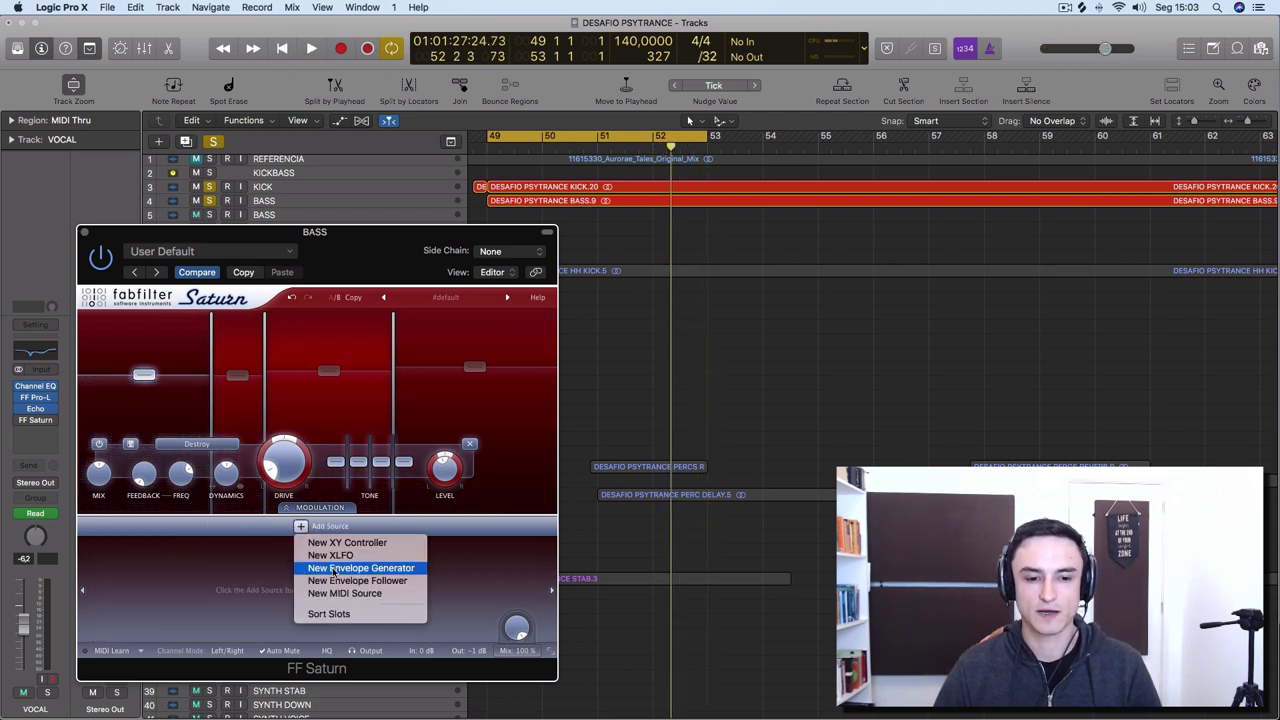
left_click(168, 573)
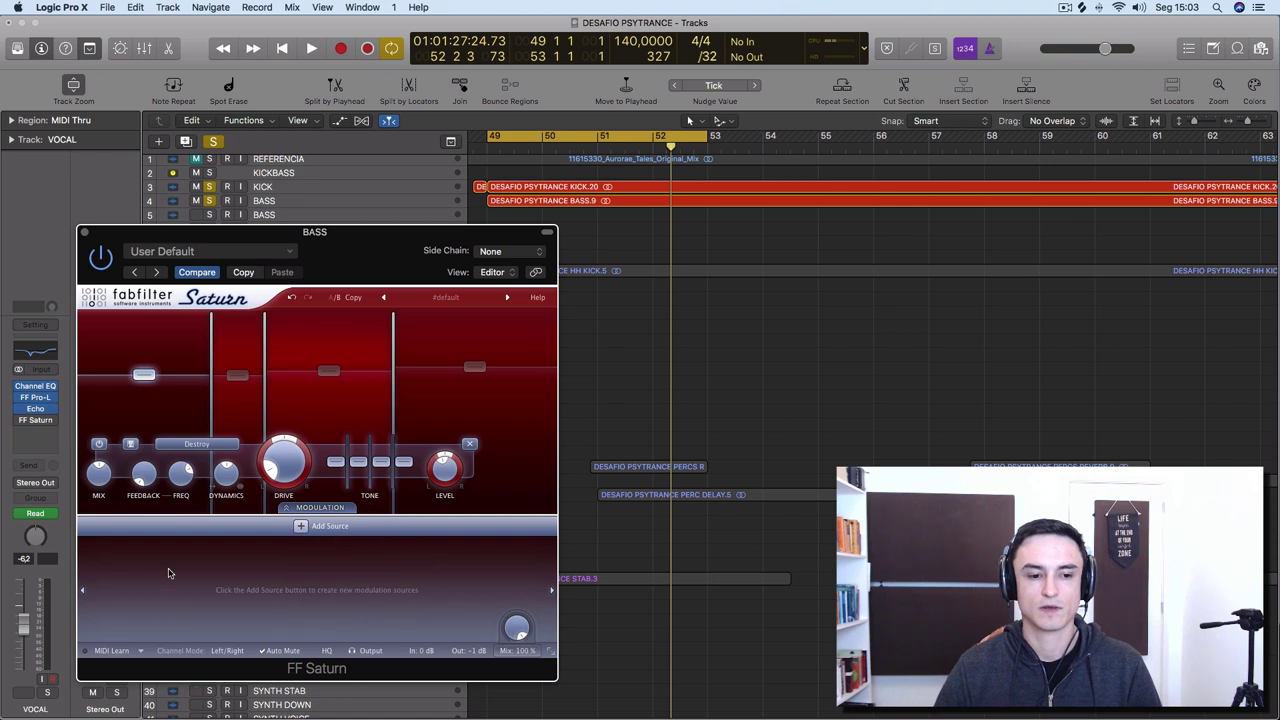
left_click(301, 527)
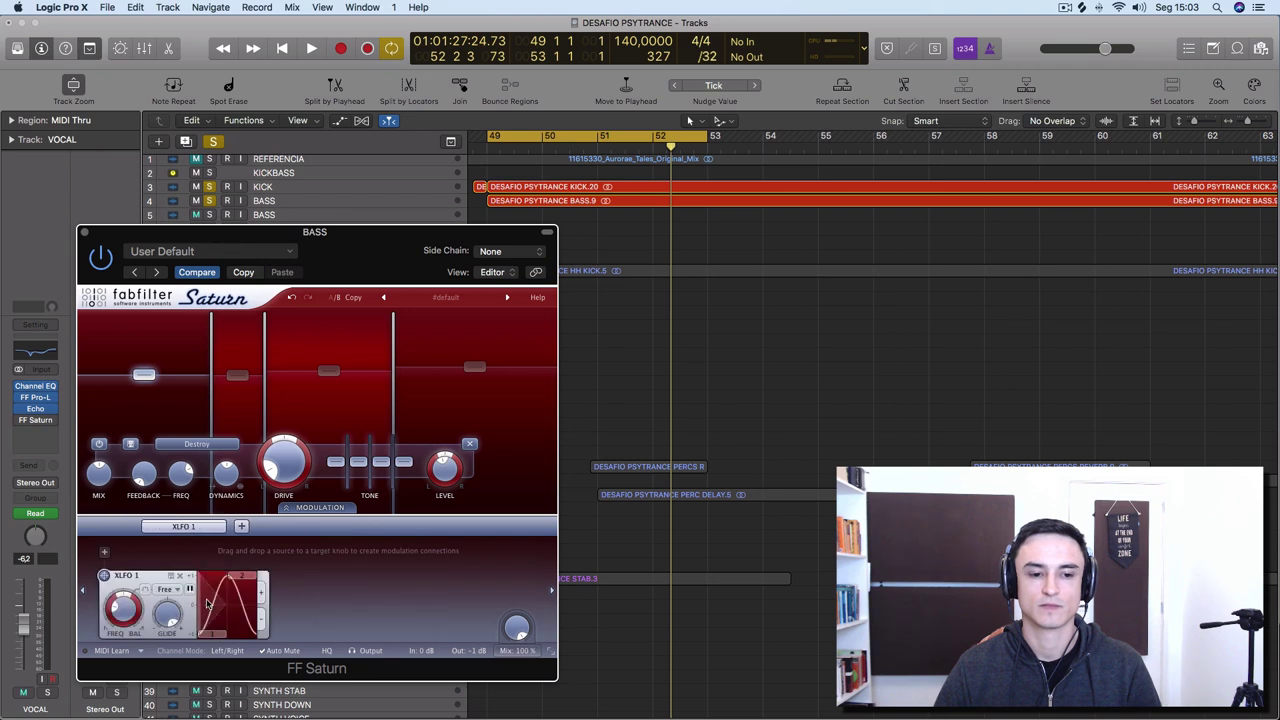
left_click(103, 577)
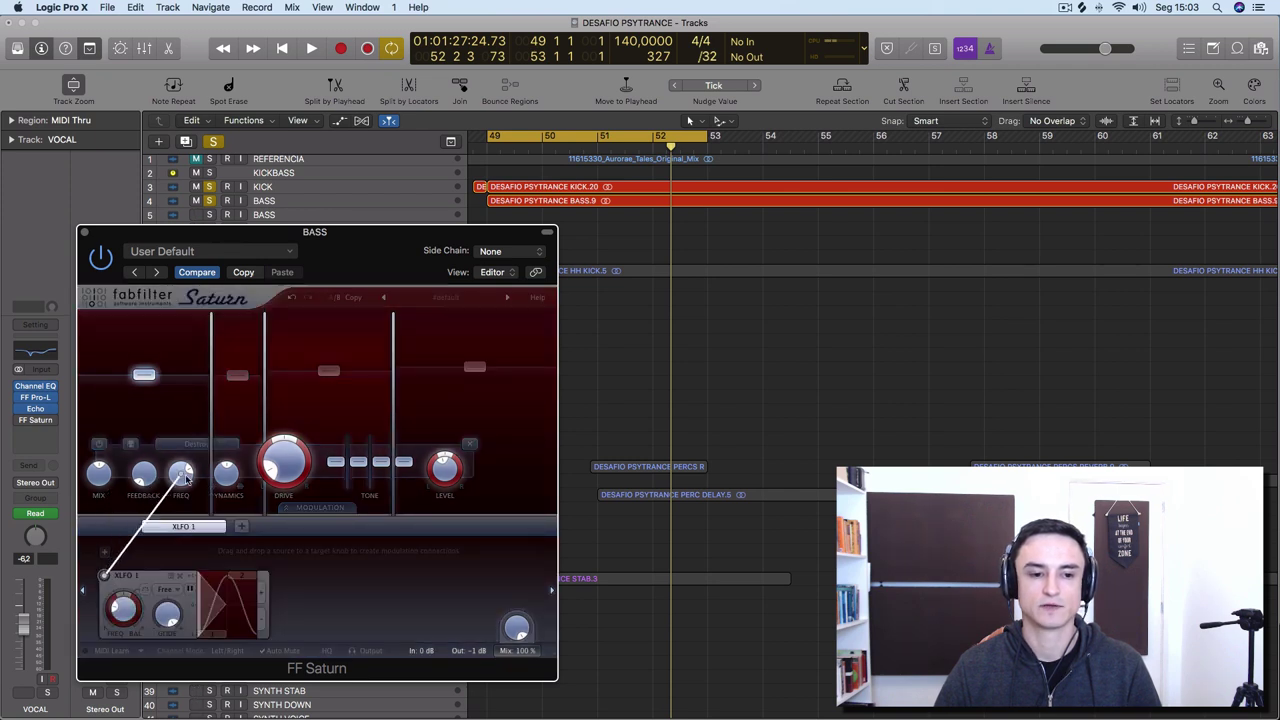
Step: Compare the bass with Saturn bypassed and active during playback, with the BASS track selected and the plug-in window moved clear of the track list
left_click(104, 262)
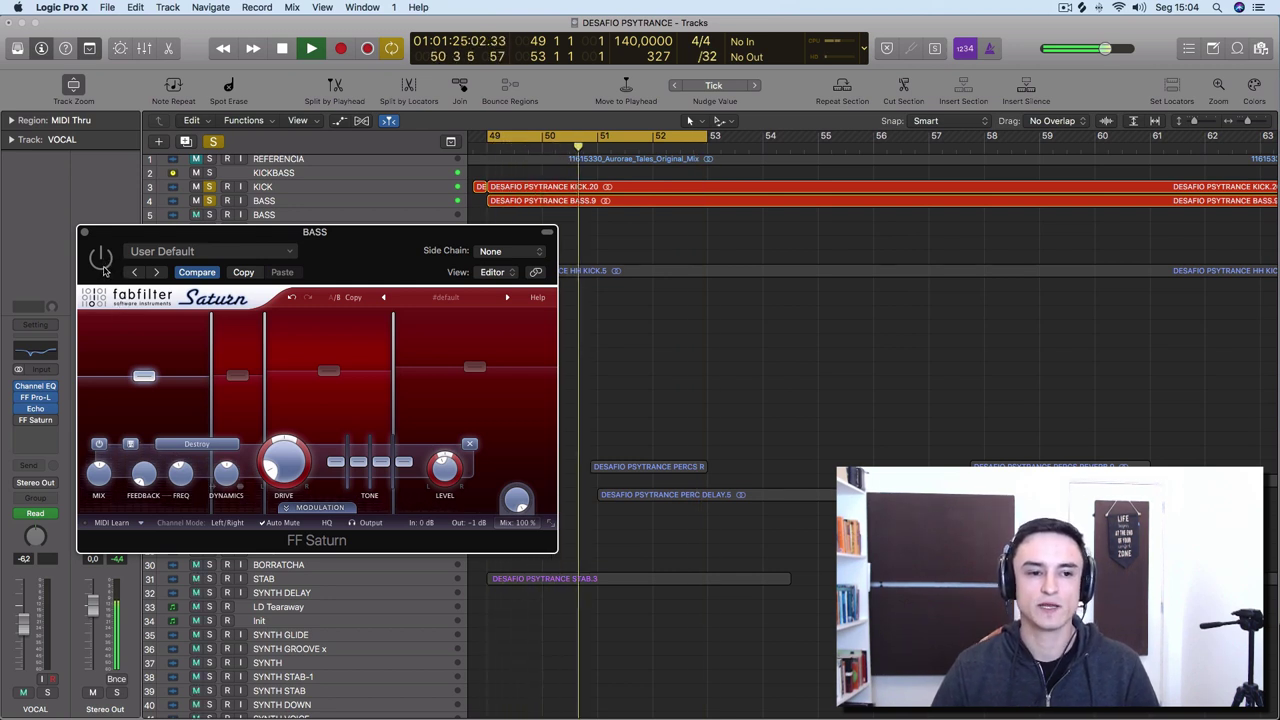
left_click(101, 260)
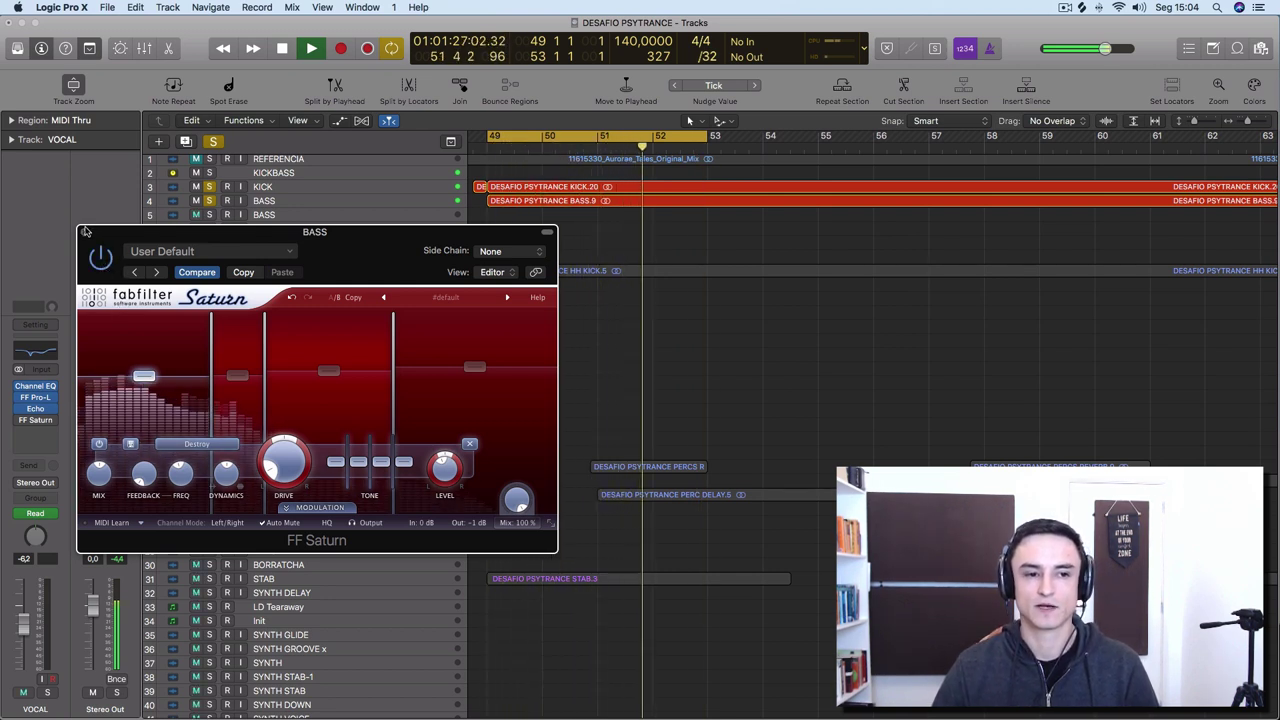
left_click_drag(85, 231, 472, 254)
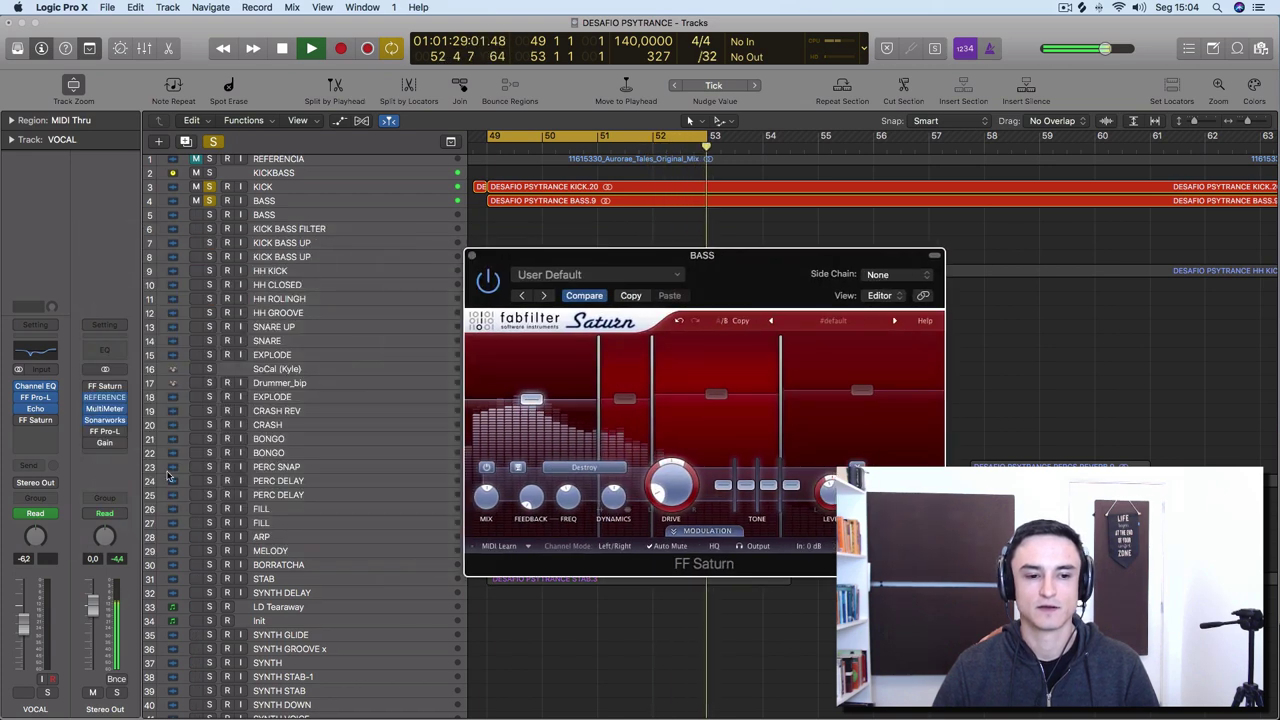
left_click(330, 200)
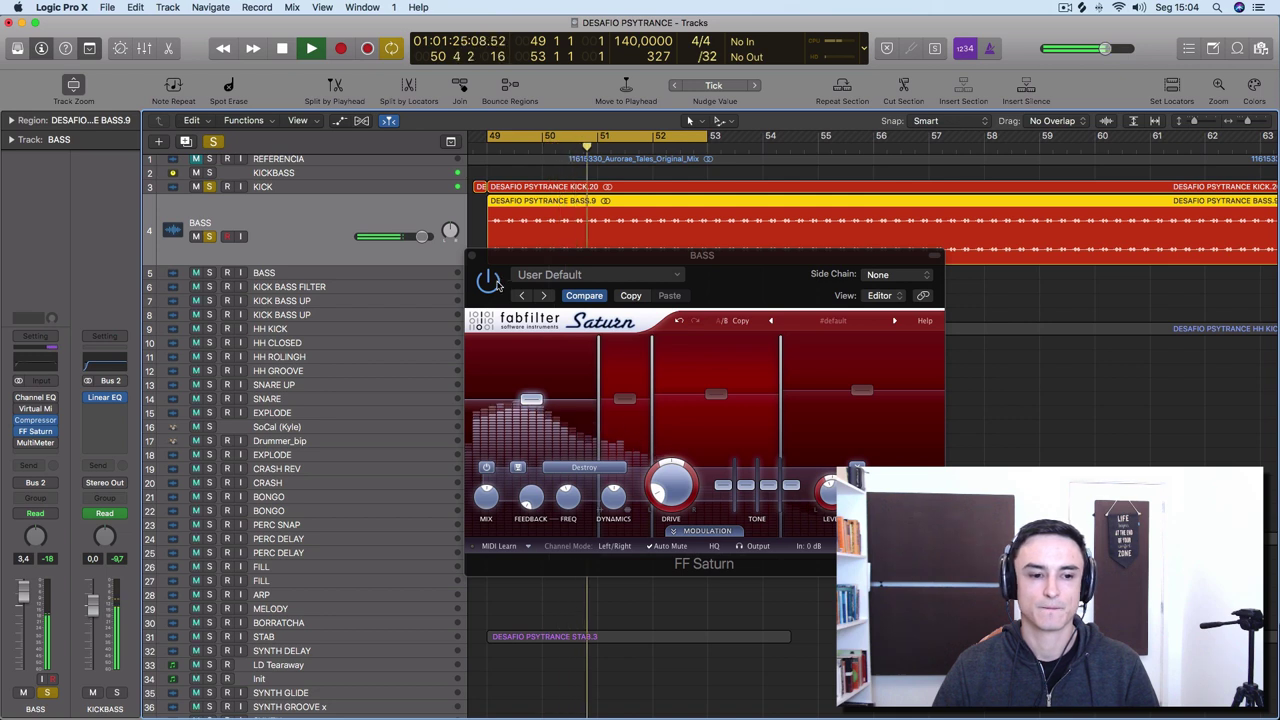
left_click(489, 282)
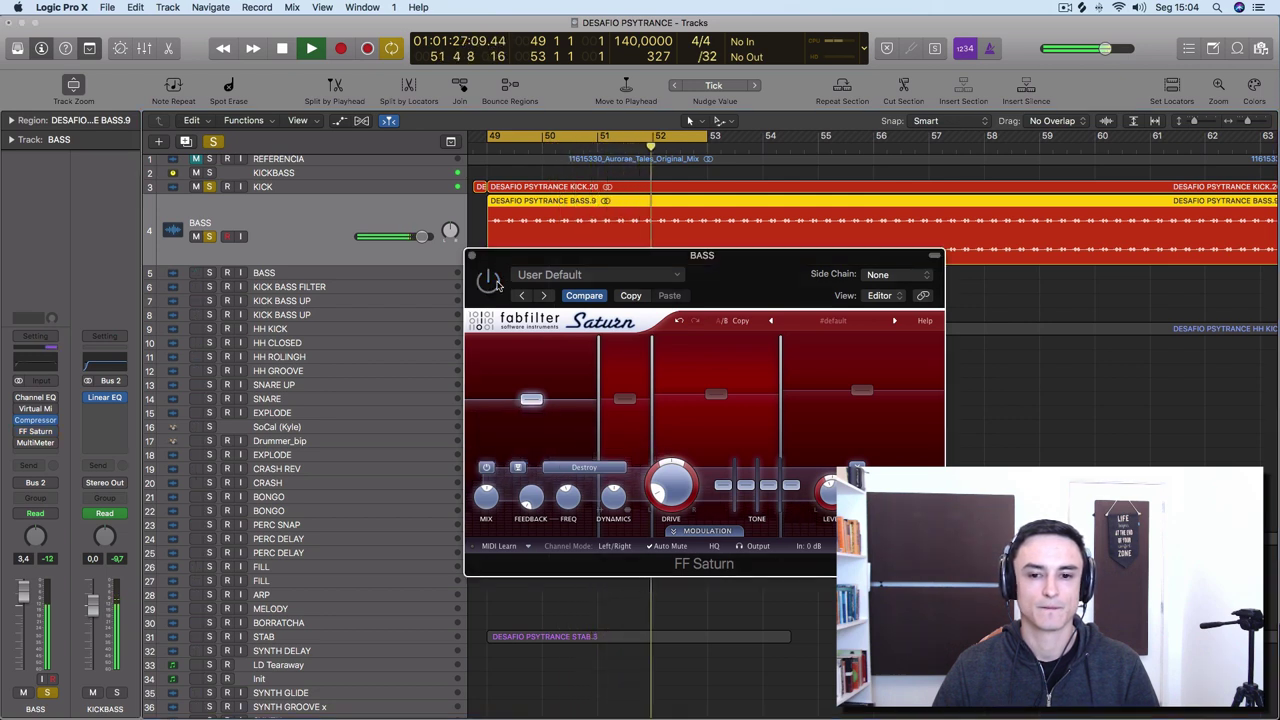
left_click(489, 282)
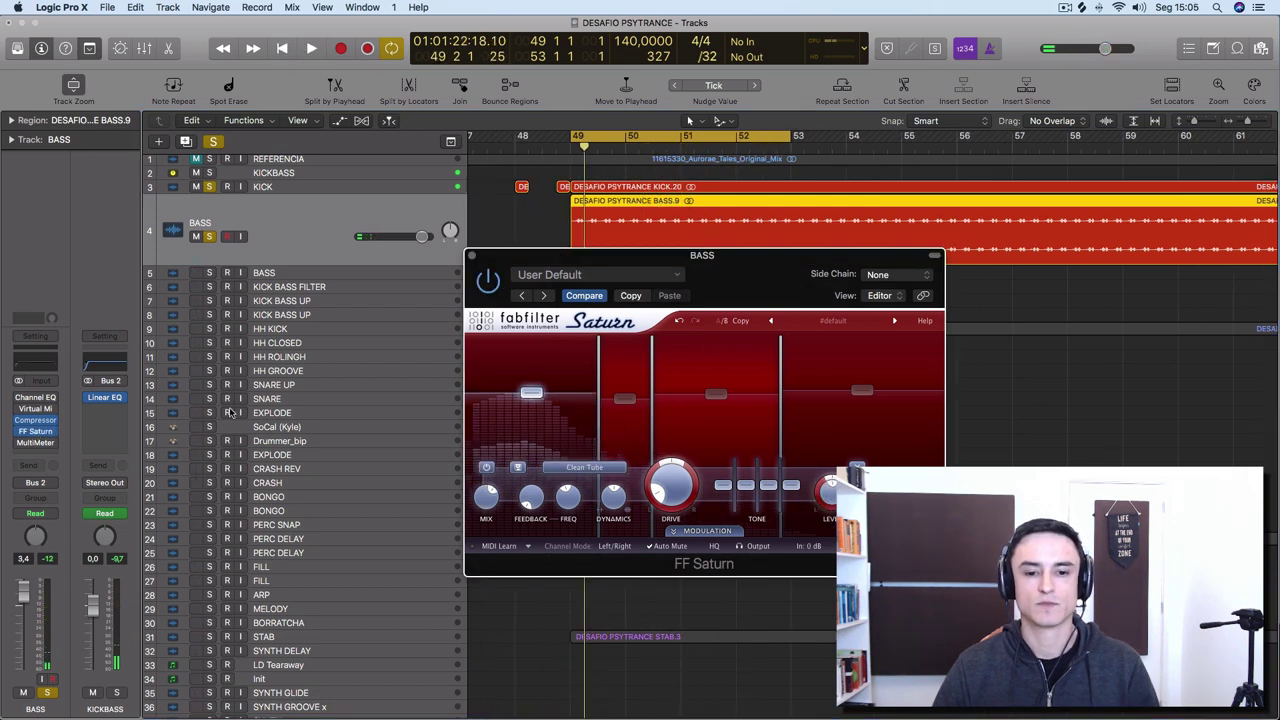
Step: Close the bass track's Saturn window and bring up the Saturn plug-in on the DRUM channel
left_click_drag(710, 260, 425, 189)
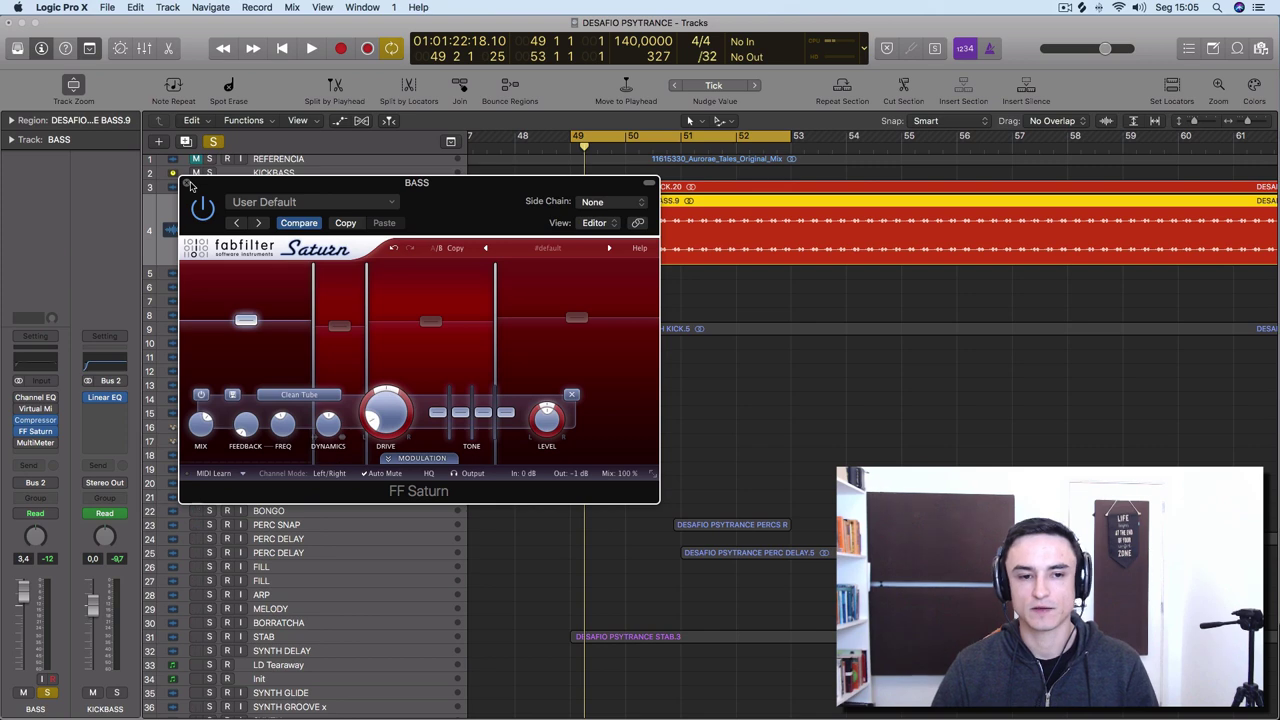
left_click(188, 183)
left_click(262, 356)
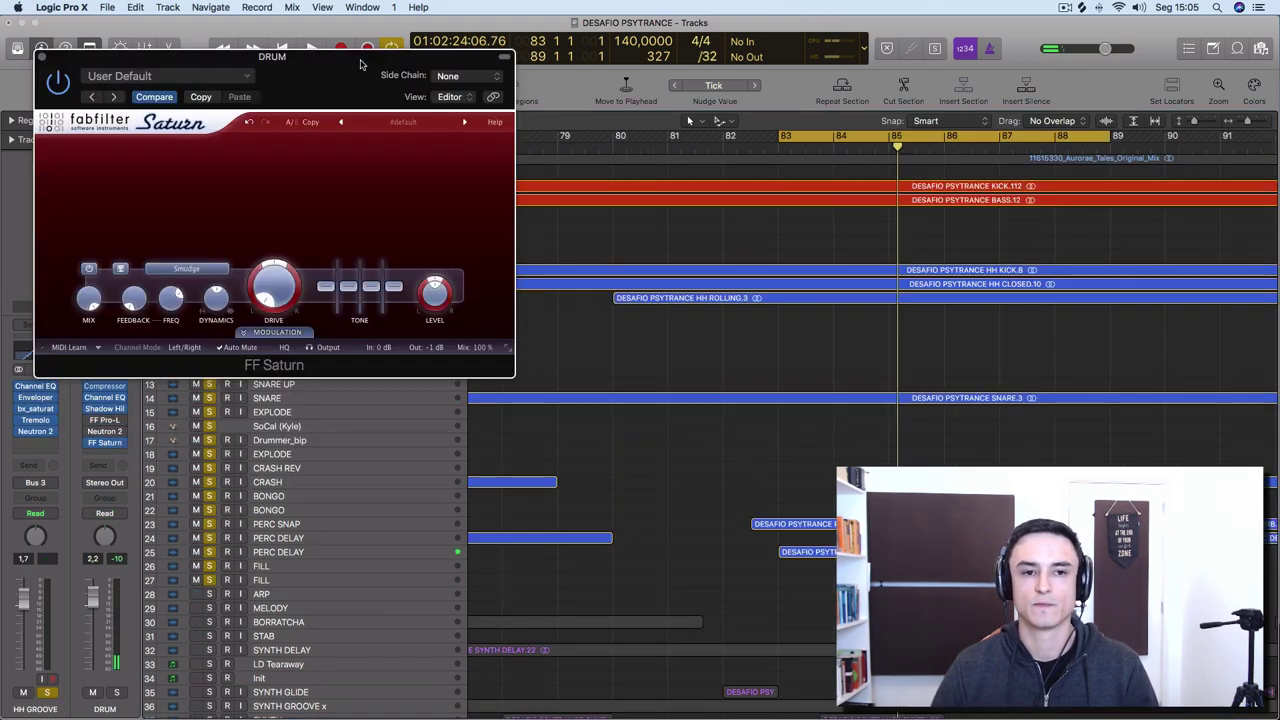
left_click_drag(362, 64, 373, 85)
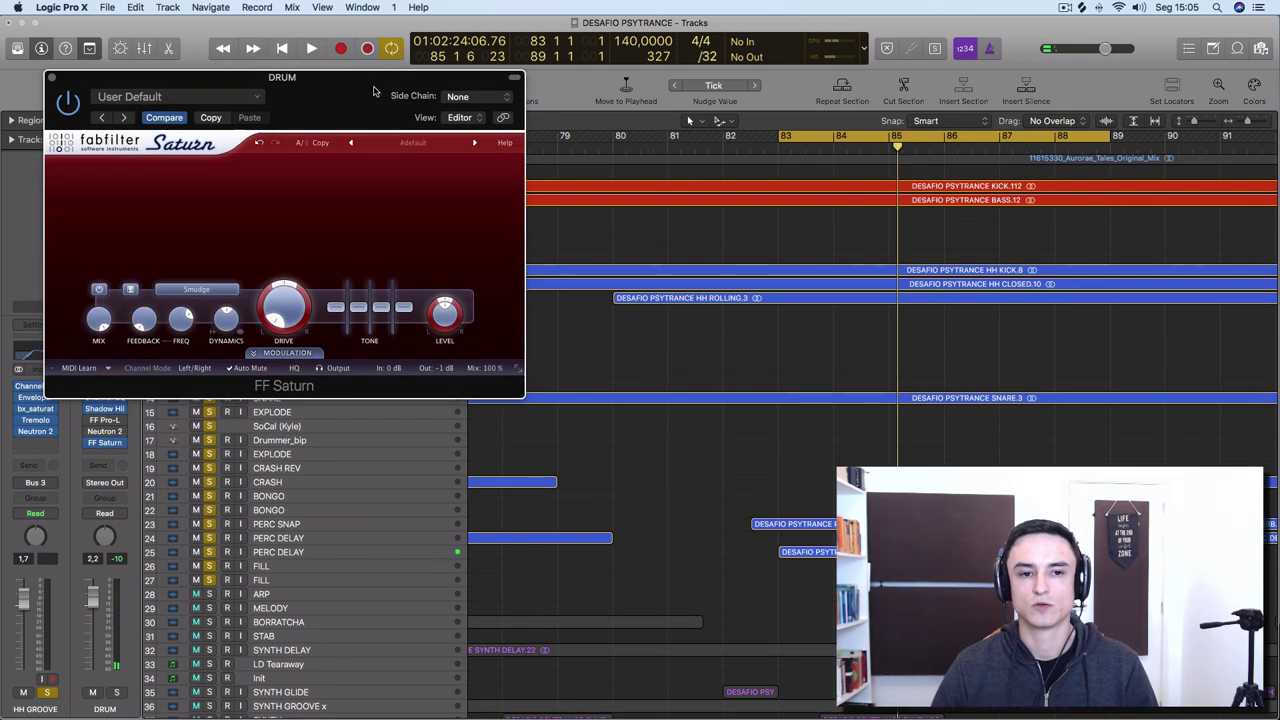
Step: Load the Drums preset Early SynDrum Robotizer O, start playback, and advance to the preset Electro DRs Subtle Sweet 01 bM
left_click(412, 142)
mouse_move(420, 182)
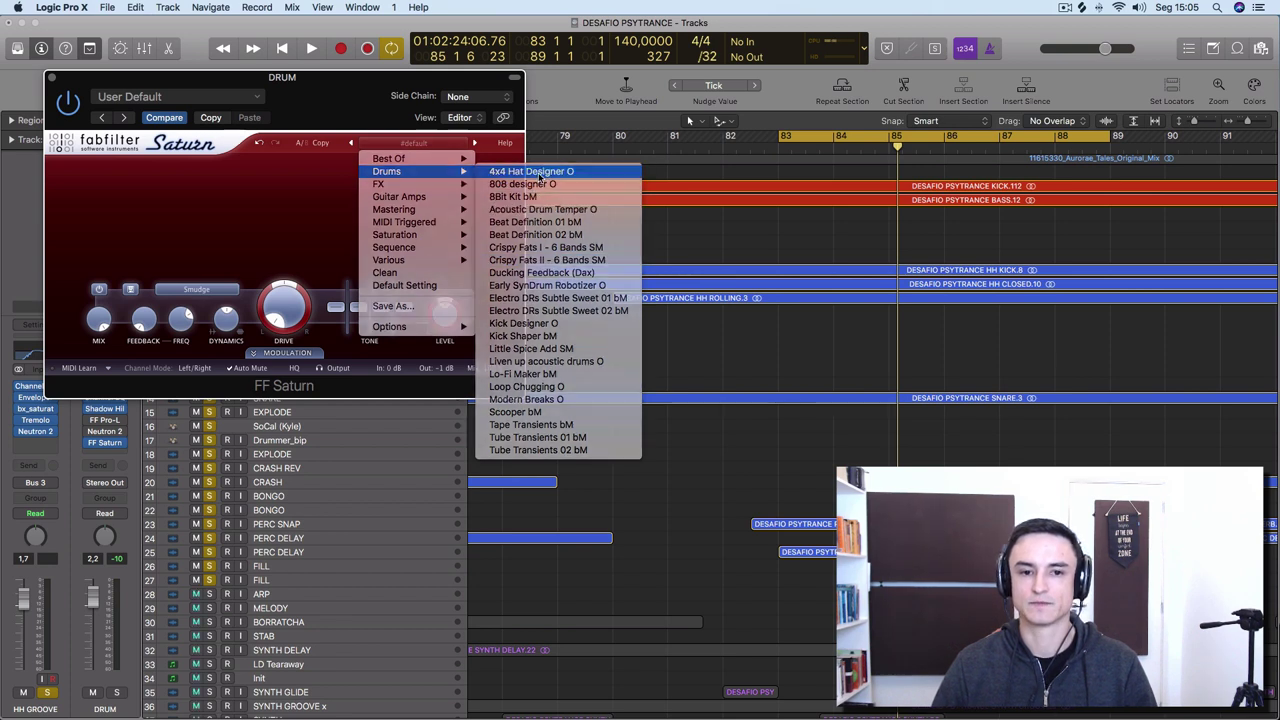
left_click(547, 285)
key("space")
left_click(476, 143)
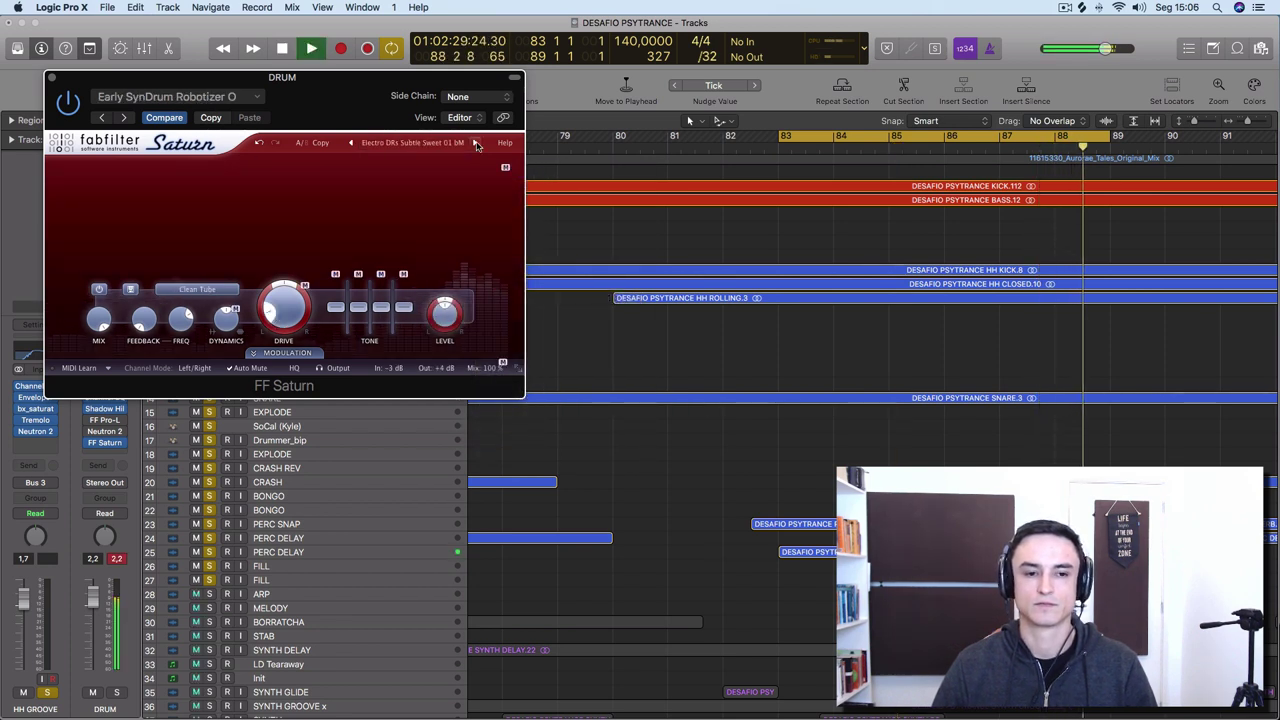
Step: Compare the drums with Saturn bypassed and active, and reveal the preset's modulation routing
left_click(73, 106)
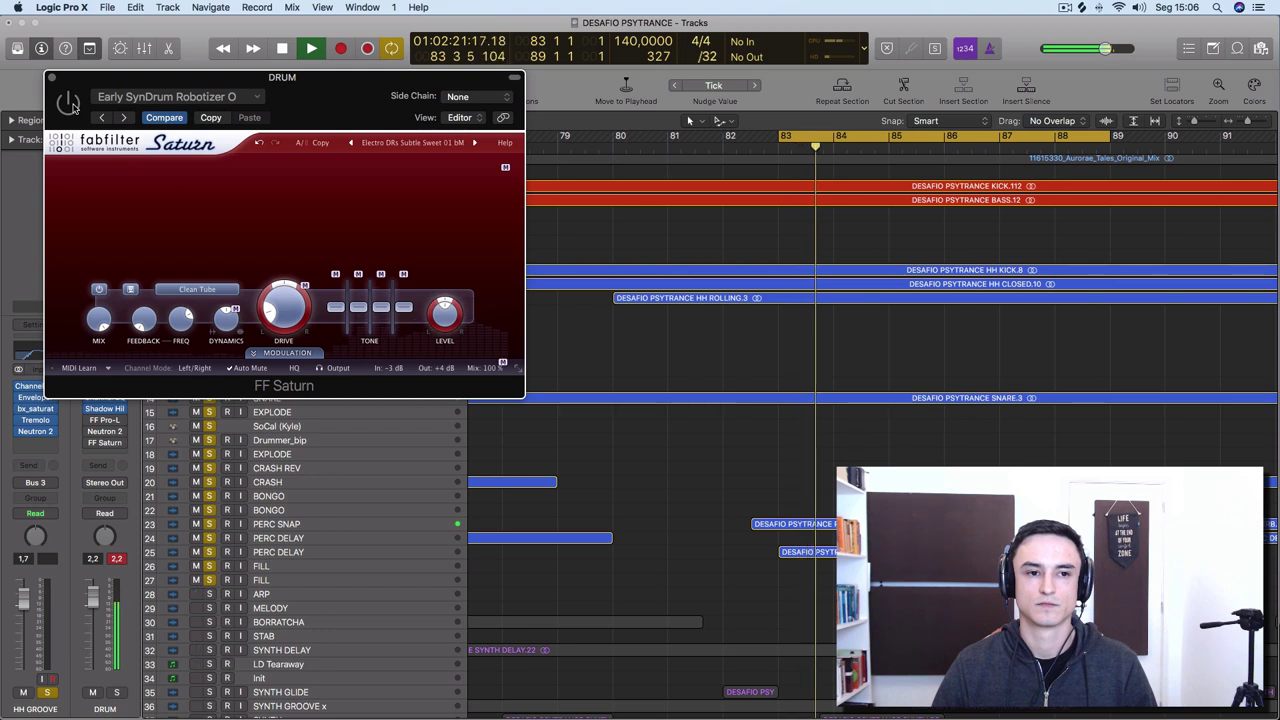
left_click(72, 107)
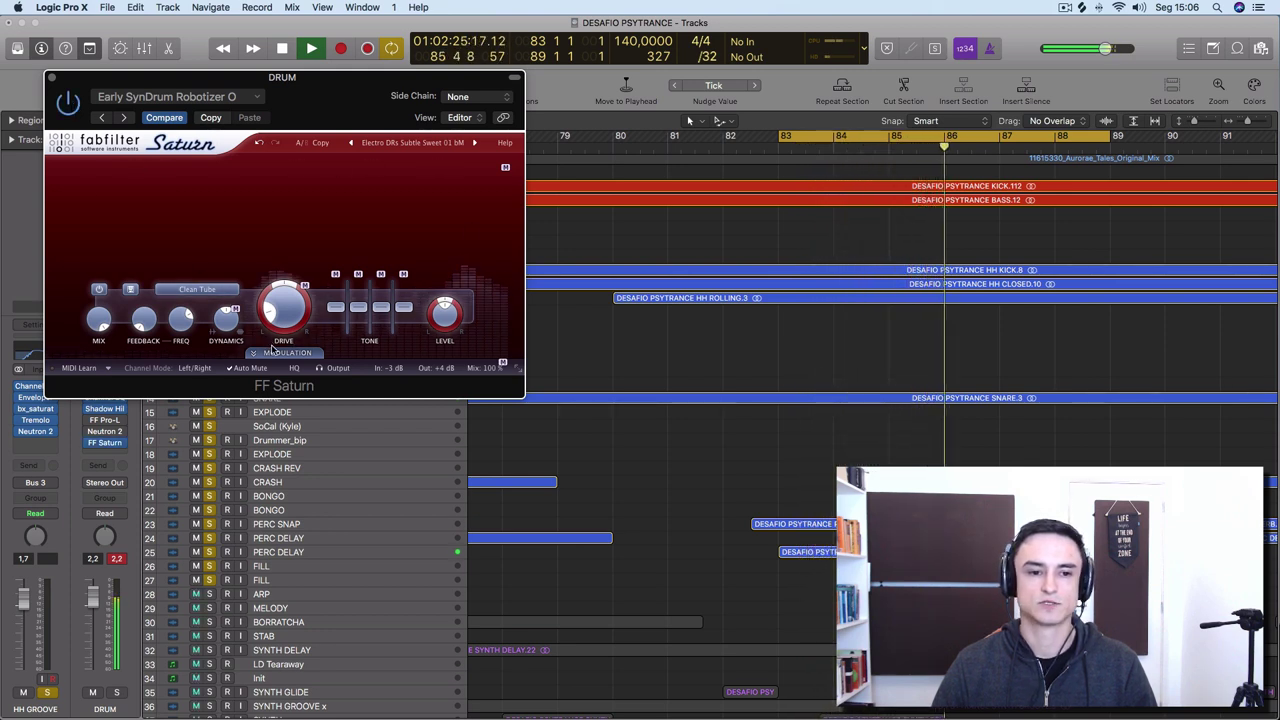
left_click(281, 353)
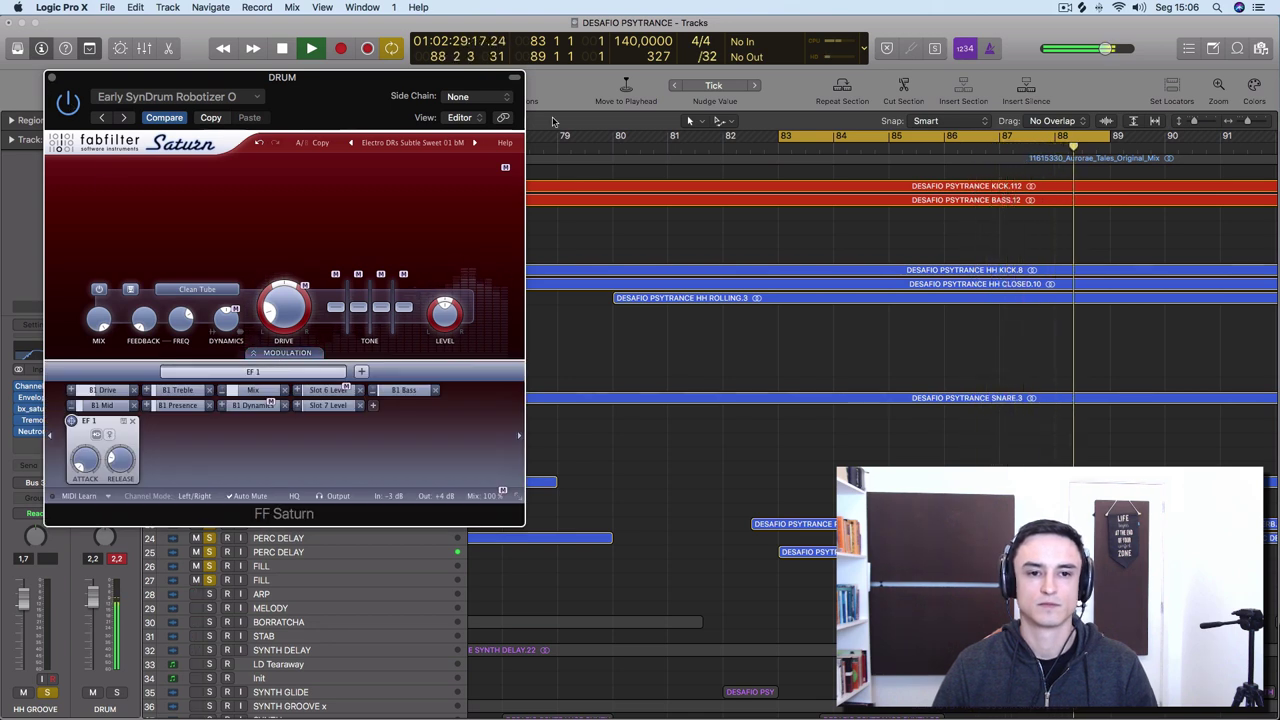
left_click(71, 112)
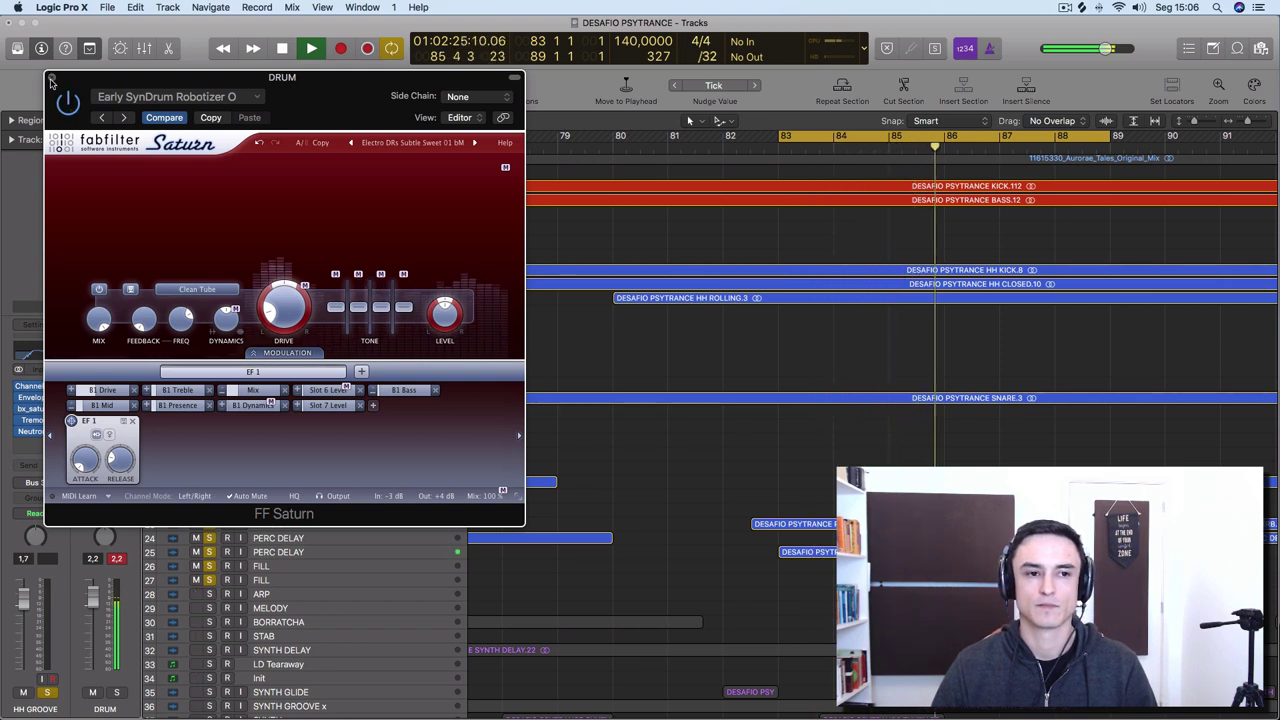
Step: Close the DRUM channel's Saturn window and bring the synth tracks into view
left_click(52, 77)
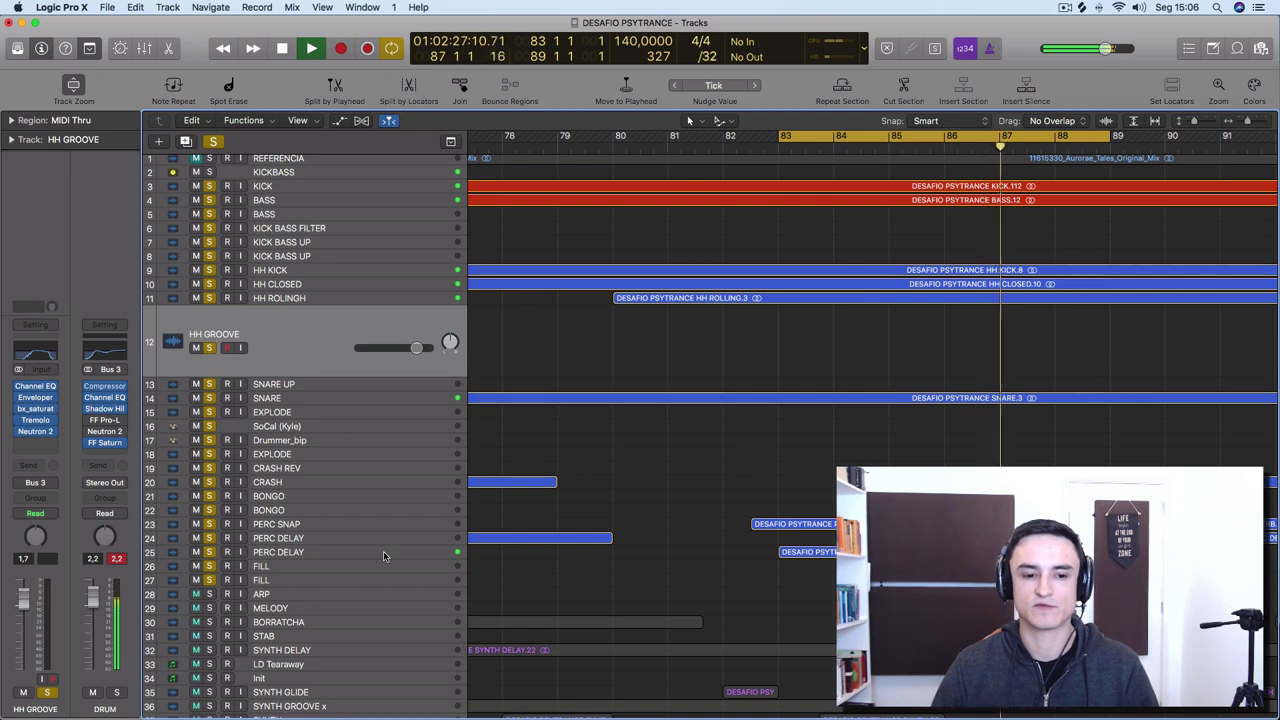
scroll(383, 551, "down", 5)
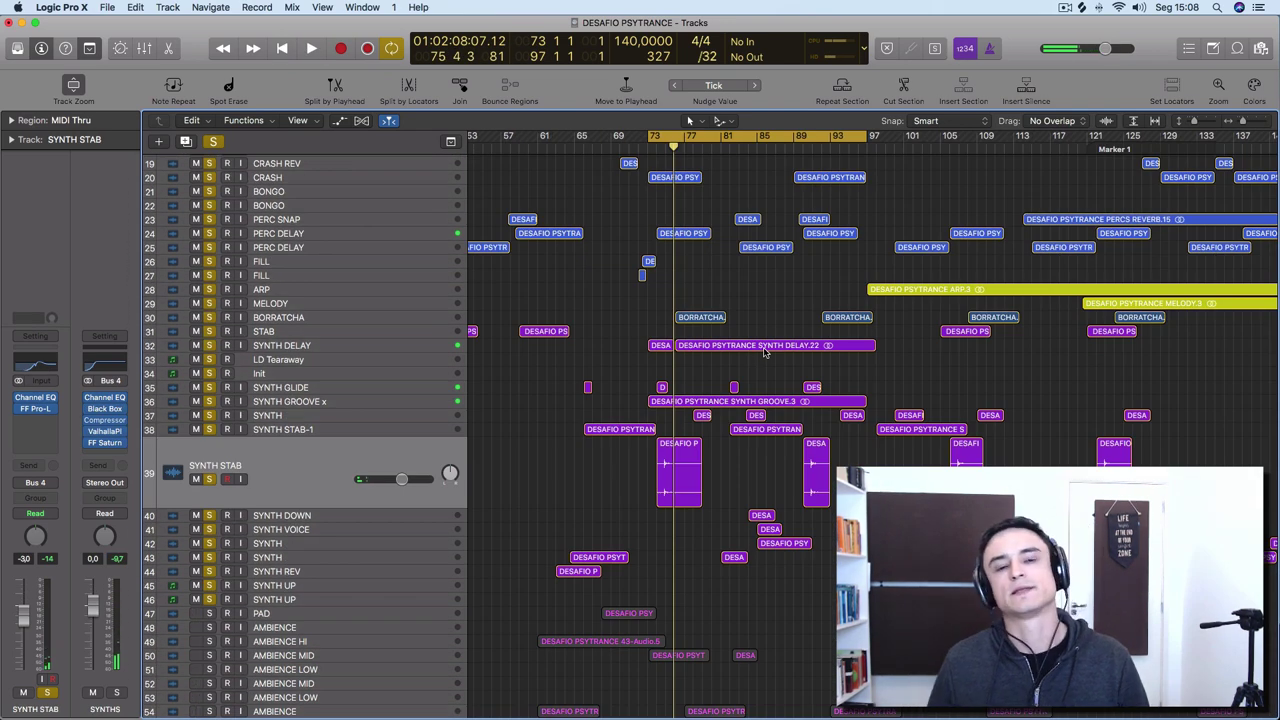